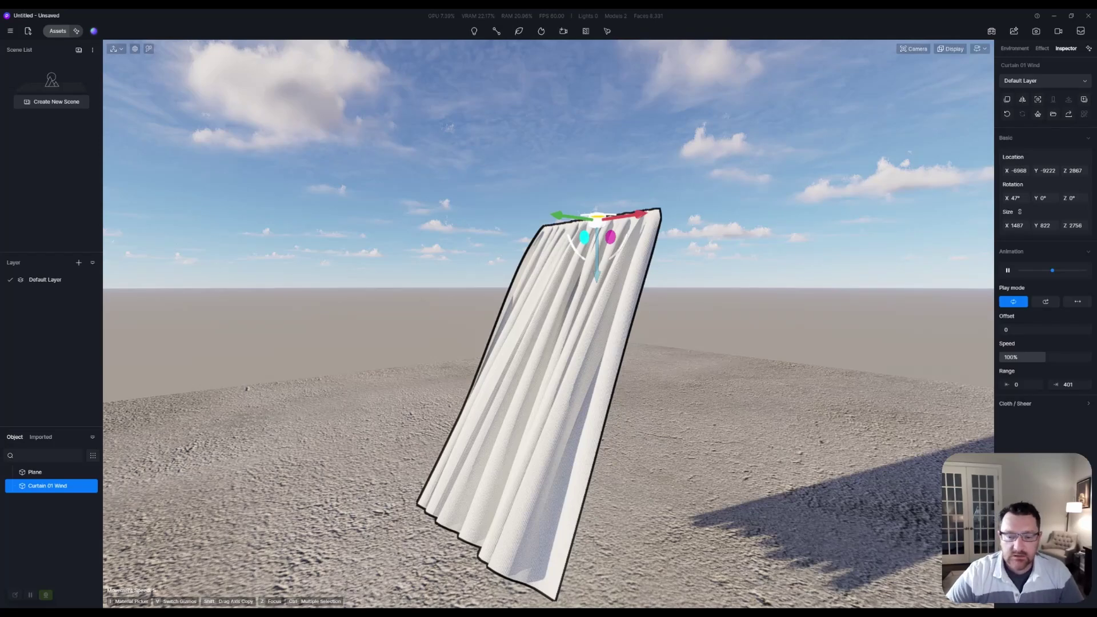
# - Examine the tilted wind curtain from several sides and distances
pyautogui.press('s')
pyautogui.click(58, 31)
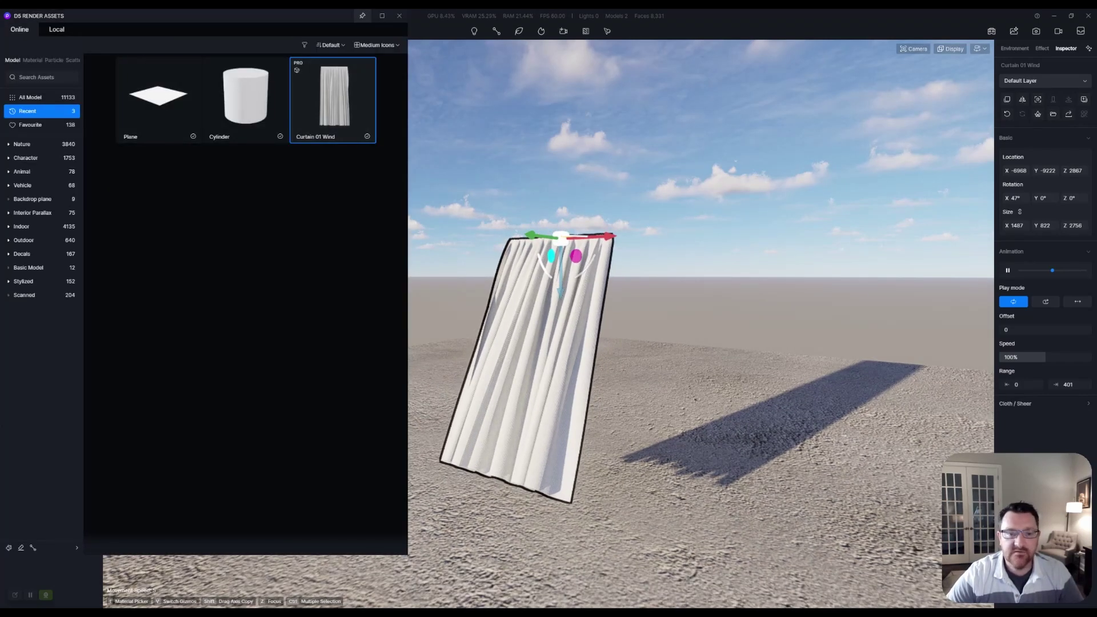
pyautogui.click(399, 15)
pyautogui.press('w')
pyautogui.press('a')
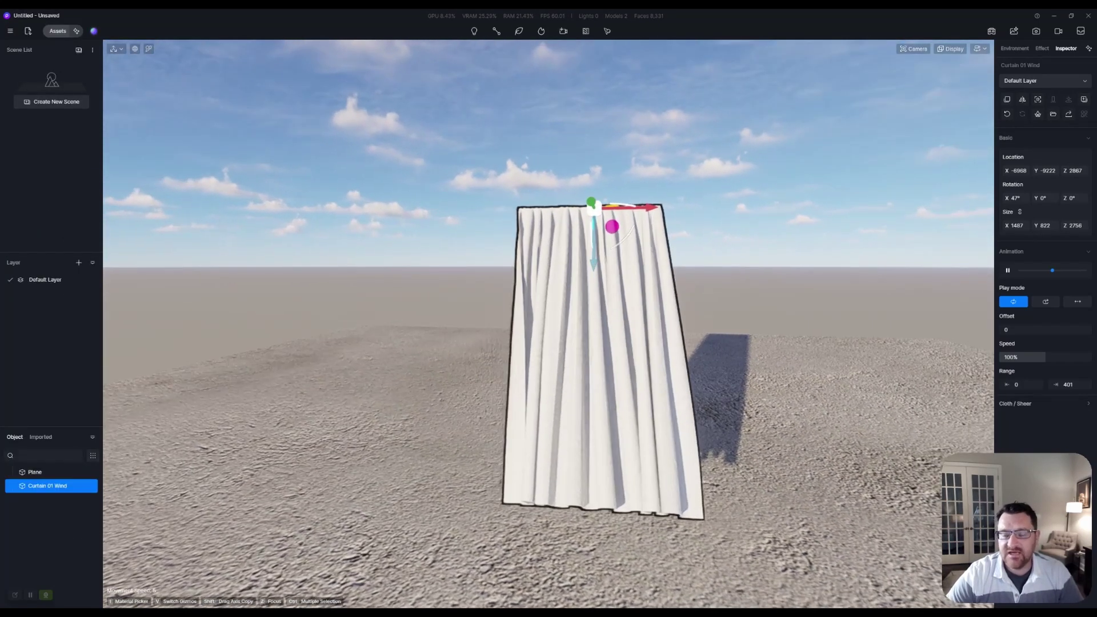
pyautogui.press('d')
pyautogui.press('d')
pyautogui.press('s')
pyautogui.press('q')
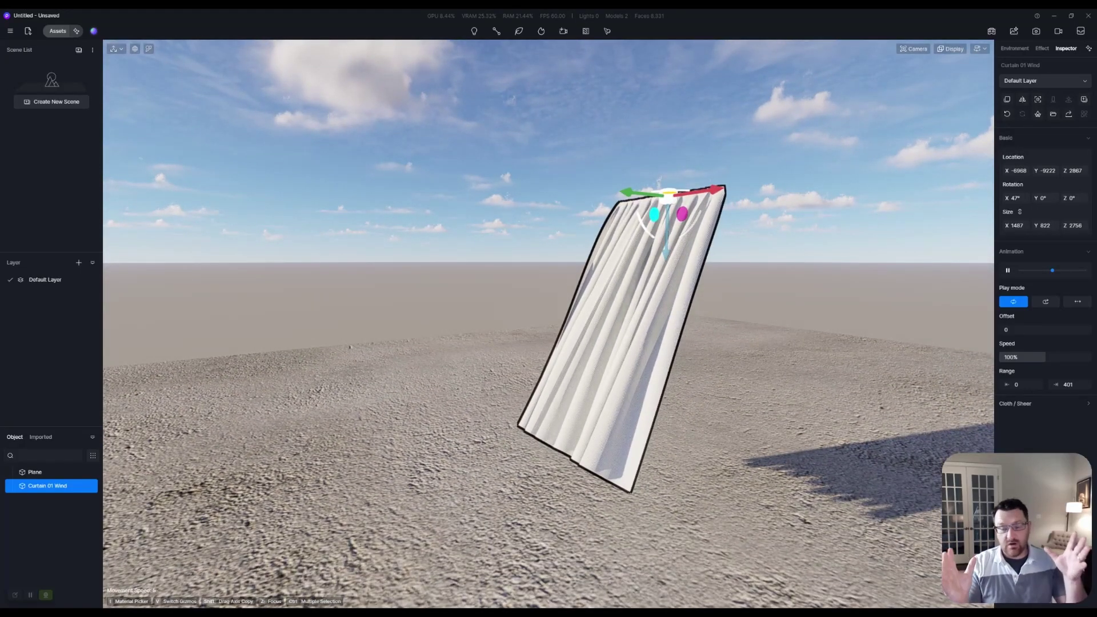
pyautogui.press('w')
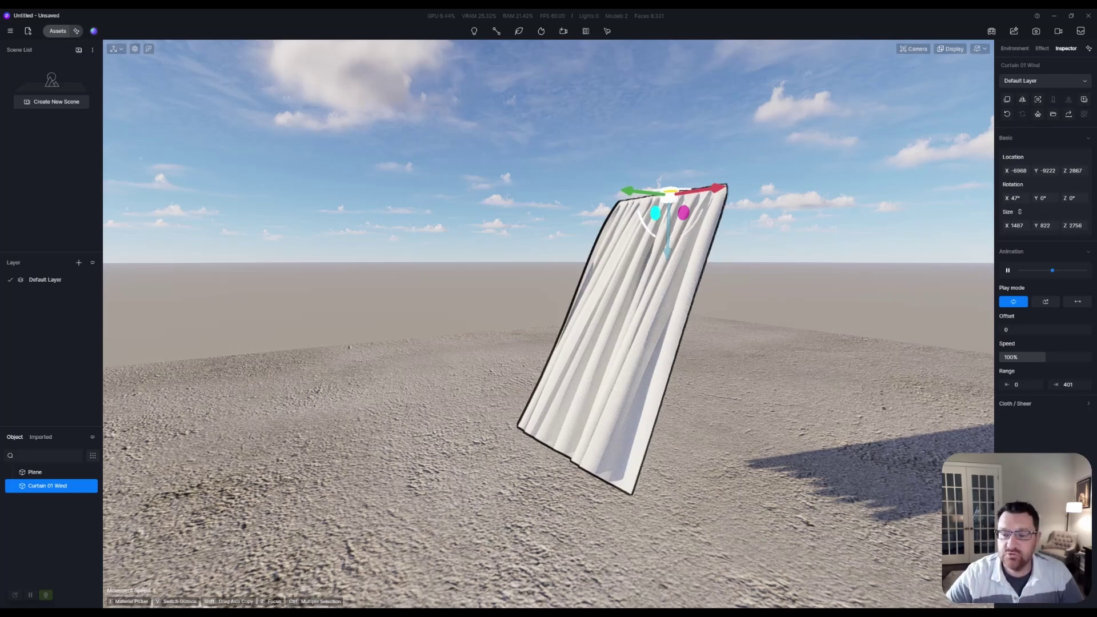
# - Scale the wind curtain down proportionally to about 1458 × 808 × 2703 and rotate it to 23° about X
pyautogui.click(514, 229)
pyautogui.click(617, 320)
pyautogui.press('w')
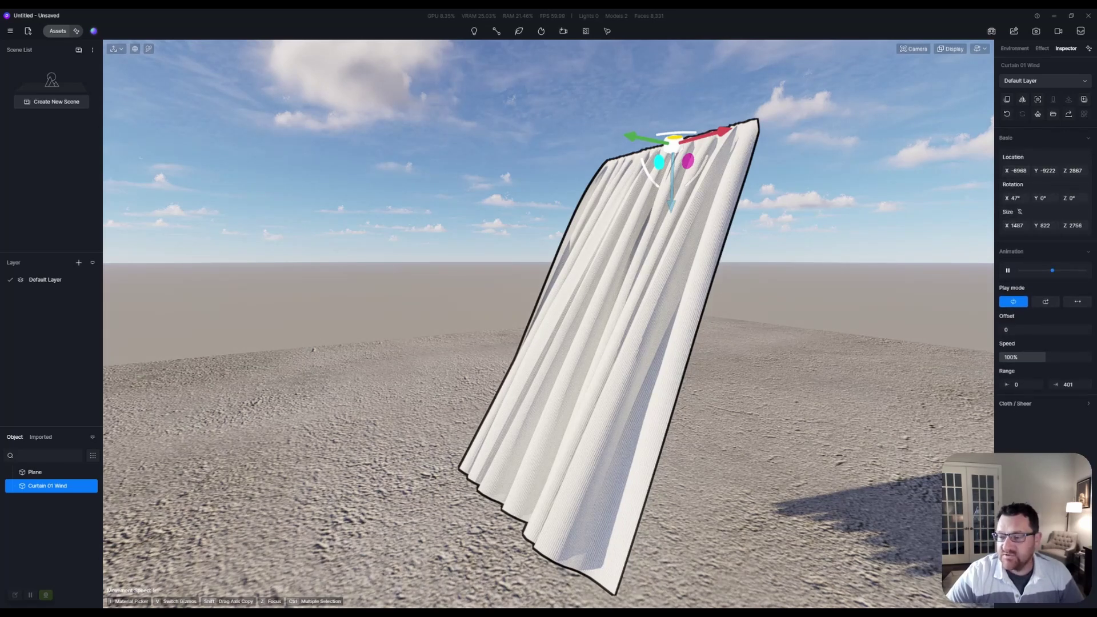
pyautogui.moveTo(1015, 225)
pyautogui.mouseDown()
pyautogui.moveTo(945, 226)
pyautogui.moveTo(1029, 226)
pyautogui.moveTo(1006, 226)
pyautogui.mouseUp()
pyautogui.moveTo(693, 140); pyautogui.dragTo(698, 140)
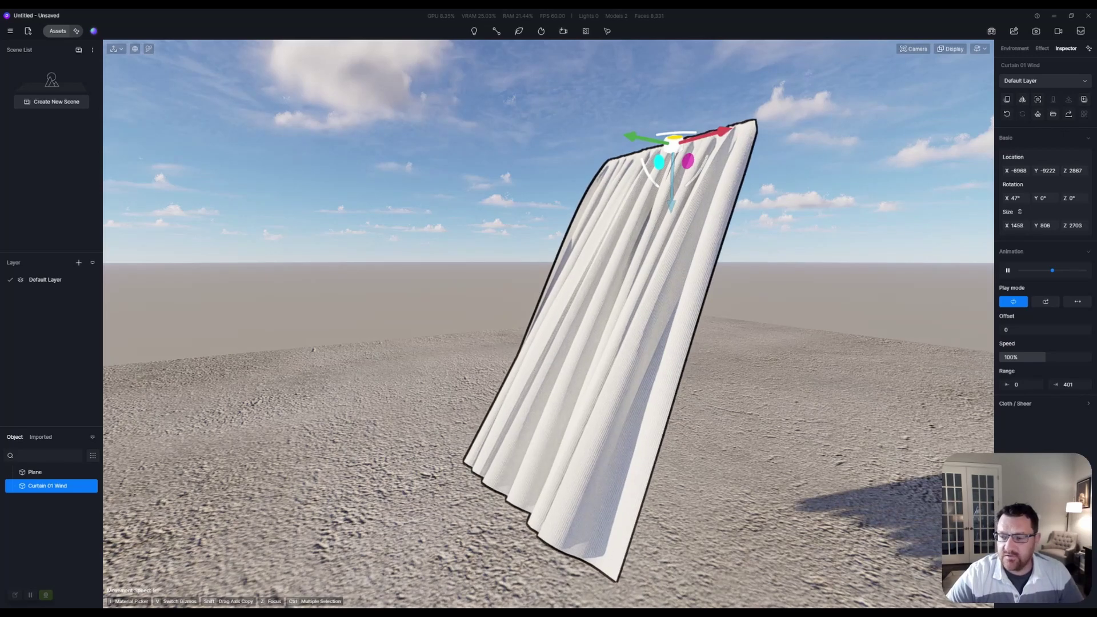
pyautogui.press('d')
pyautogui.moveTo(532, 161); pyautogui.dragTo(540, 191)
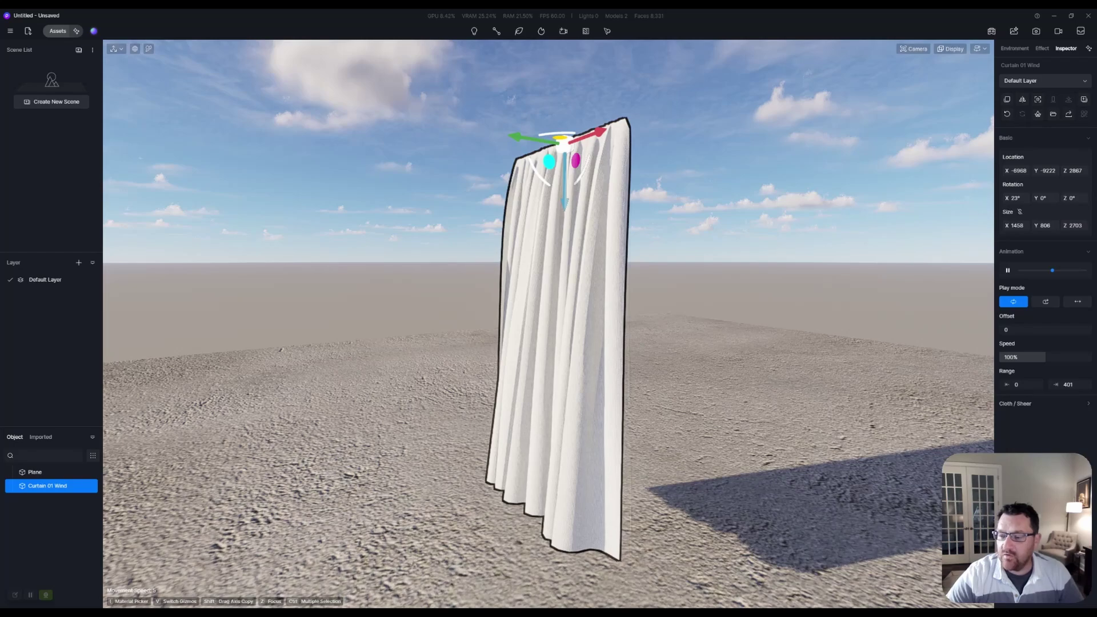
# - Resize the curtain without keeping its proportions to about 544 in X, 717 in Y and 2613 in Z
pyautogui.scroll(3, 550, 280)
pyautogui.scroll(-4, 549, 325)
pyautogui.moveTo(1015, 226); pyautogui.dragTo(988, 226)
pyautogui.press('a')
pyautogui.moveTo(549, 320); pyautogui.dragTo(708, 325, button='right')
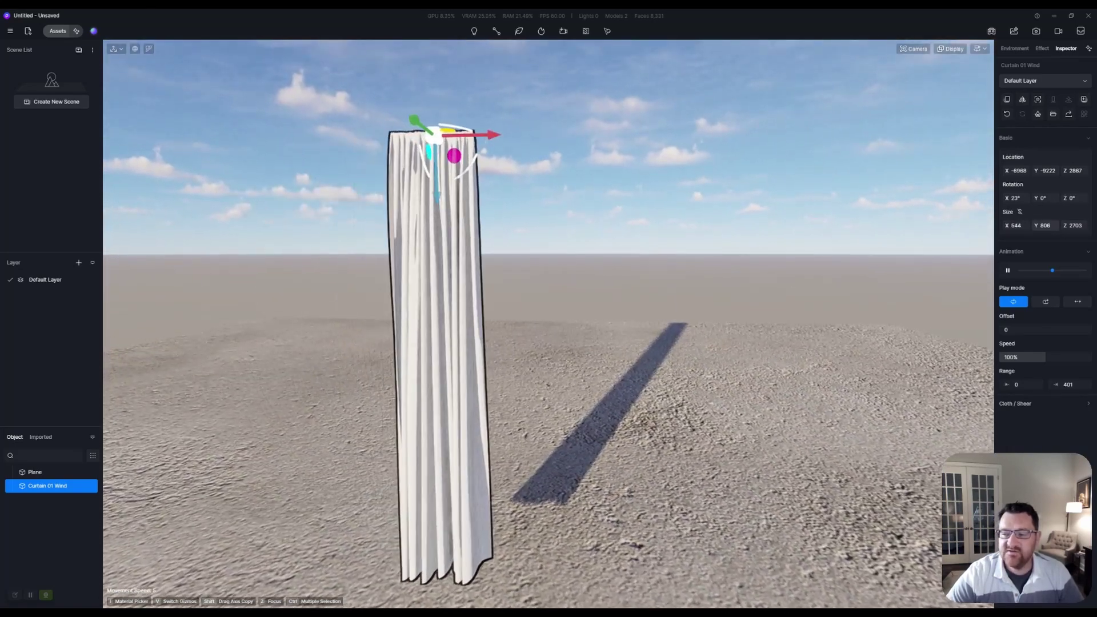
pyautogui.press('d')
pyautogui.moveTo(605, 309); pyautogui.dragTo(412, 328, button='right')
pyautogui.press('s')
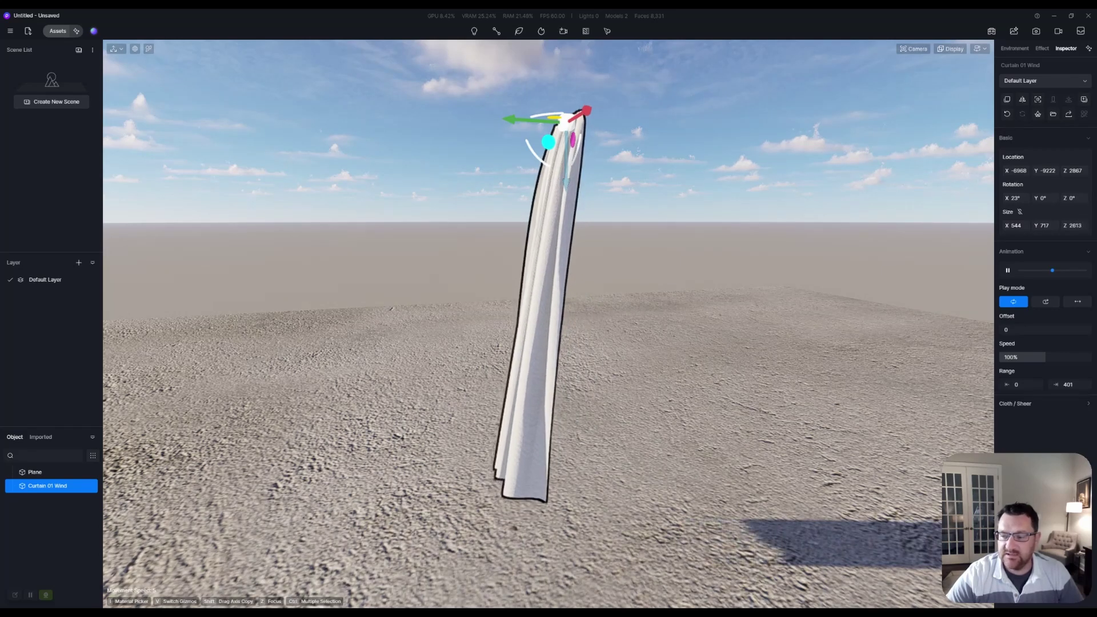
# - Rotate the narrowed curtain to 13° about X and set its Z size to about 2551
pyautogui.moveTo(540, 162); pyautogui.dragTo(547, 170)
pyautogui.moveTo(548, 169); pyautogui.dragTo(645, 154, button='right')
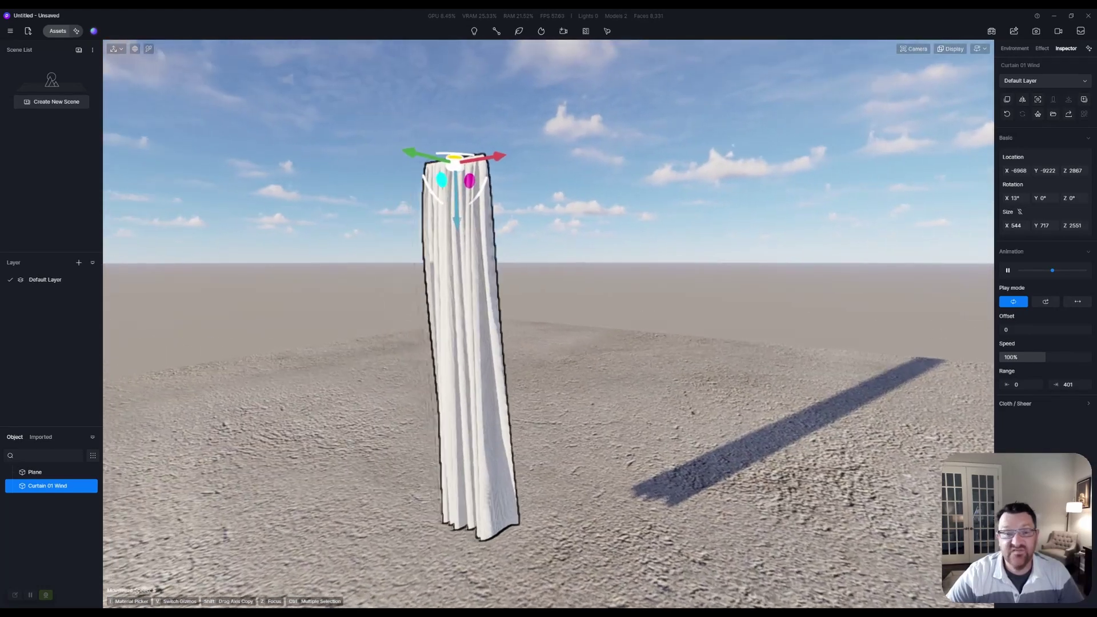
pyautogui.press('a')
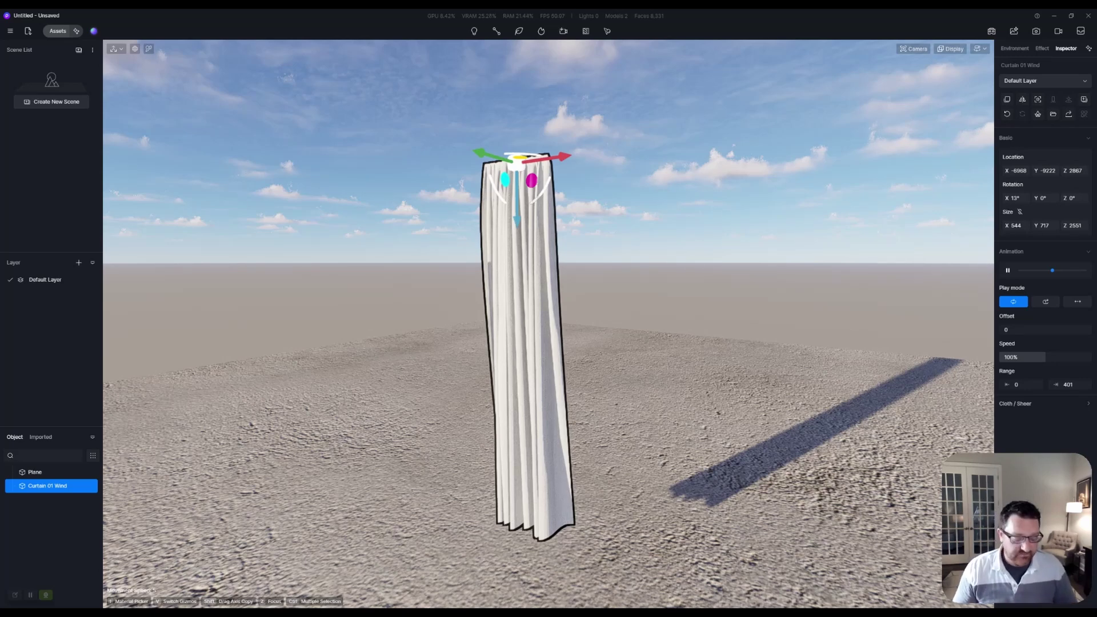
# - Duplicate the curtain along its X axis to about X -7352, so the copy continues the first panel
pyautogui.press('w')
pyautogui.press('a')
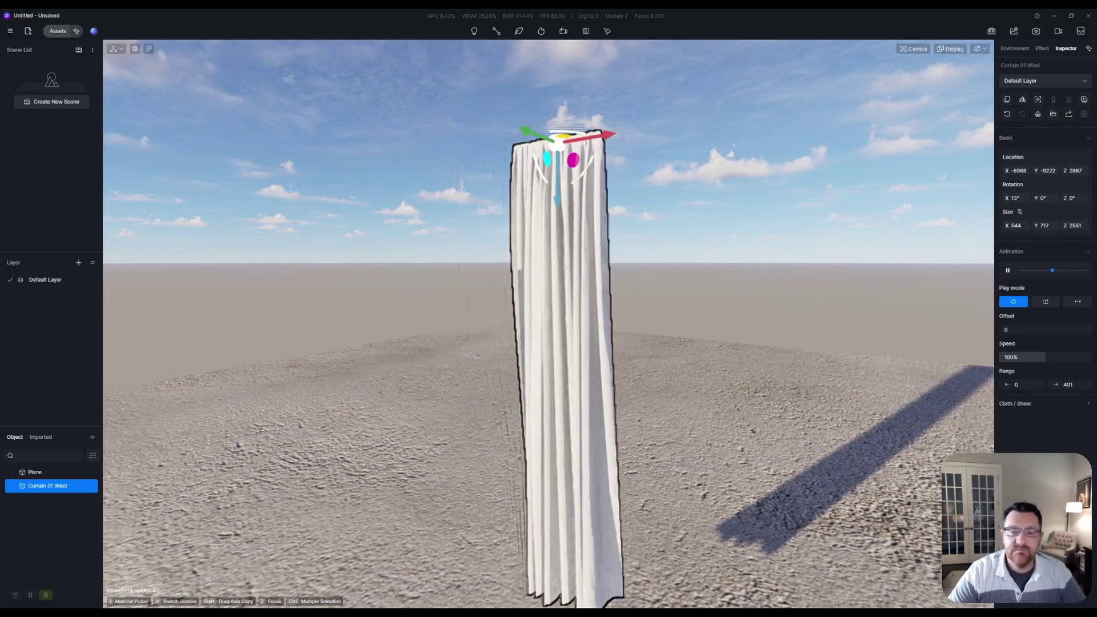
pyautogui.keyDown('shift'); pyautogui.moveTo(617, 140); pyautogui.dragTo(693, 128); pyautogui.keyUp('shift')
# - Deselect the copied curtain and examine the joined panels from several sides
pyautogui.press('d')
pyautogui.press('d')
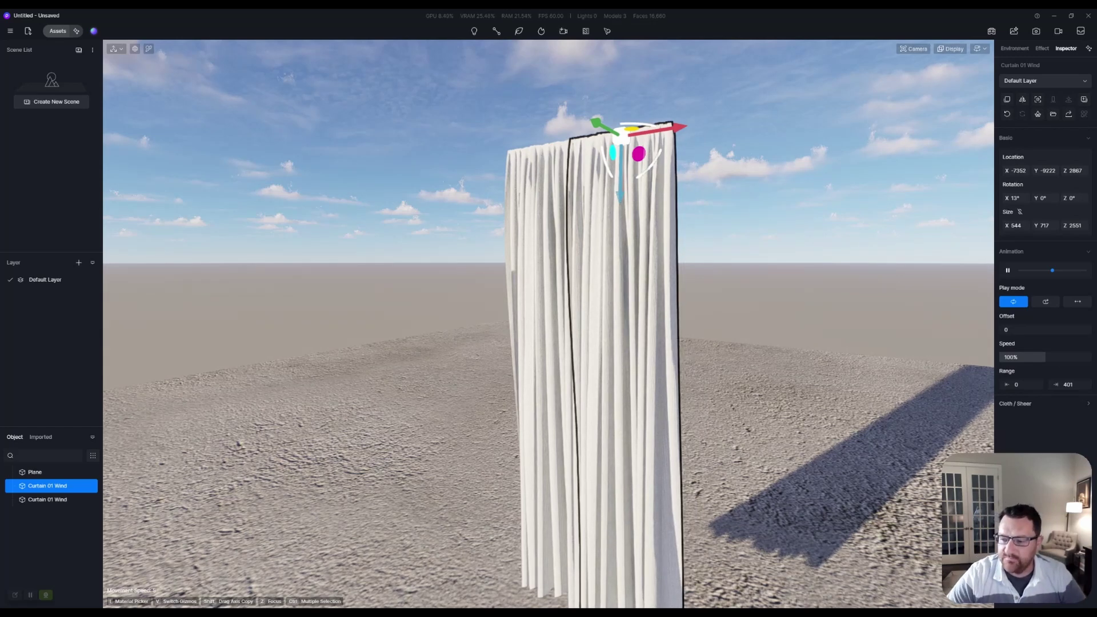
pyautogui.press('d')
pyautogui.press('s')
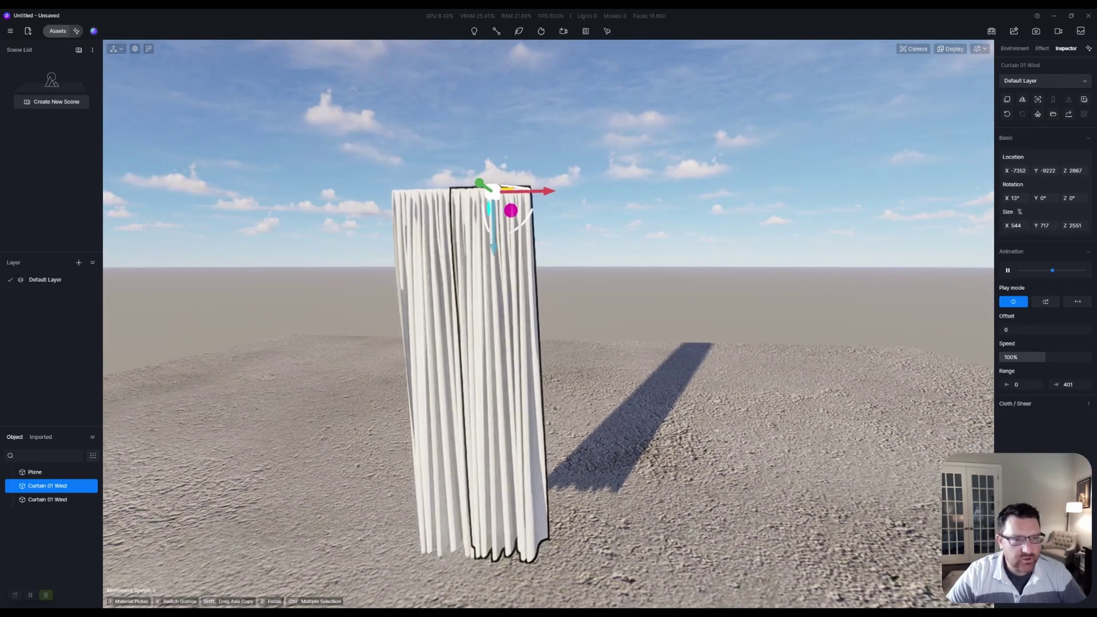
pyautogui.press('Escape')
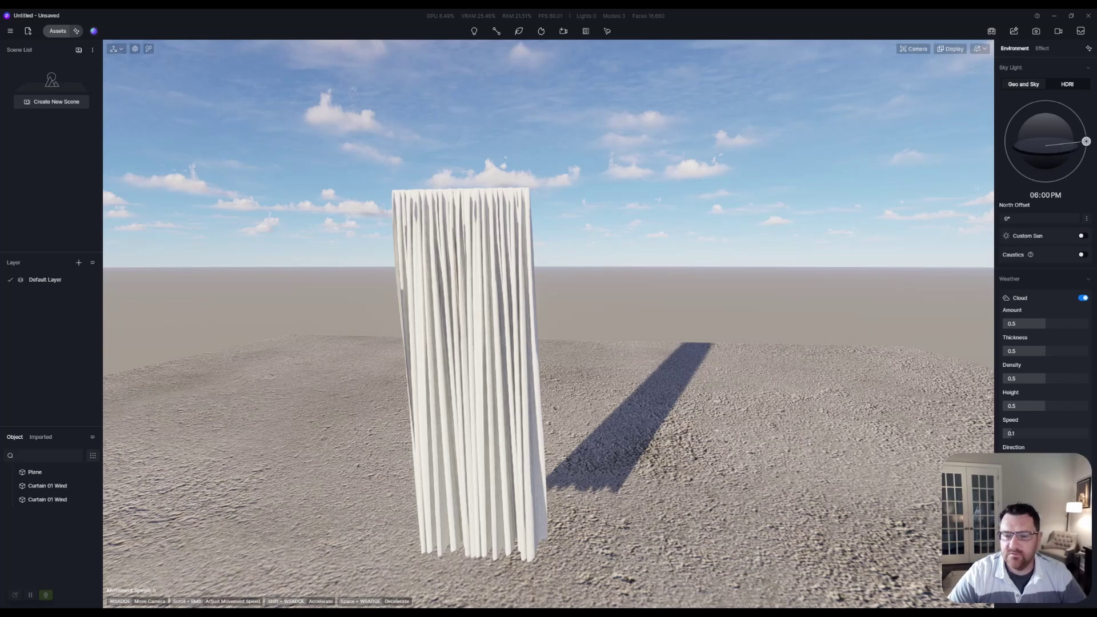
pyautogui.press('d')
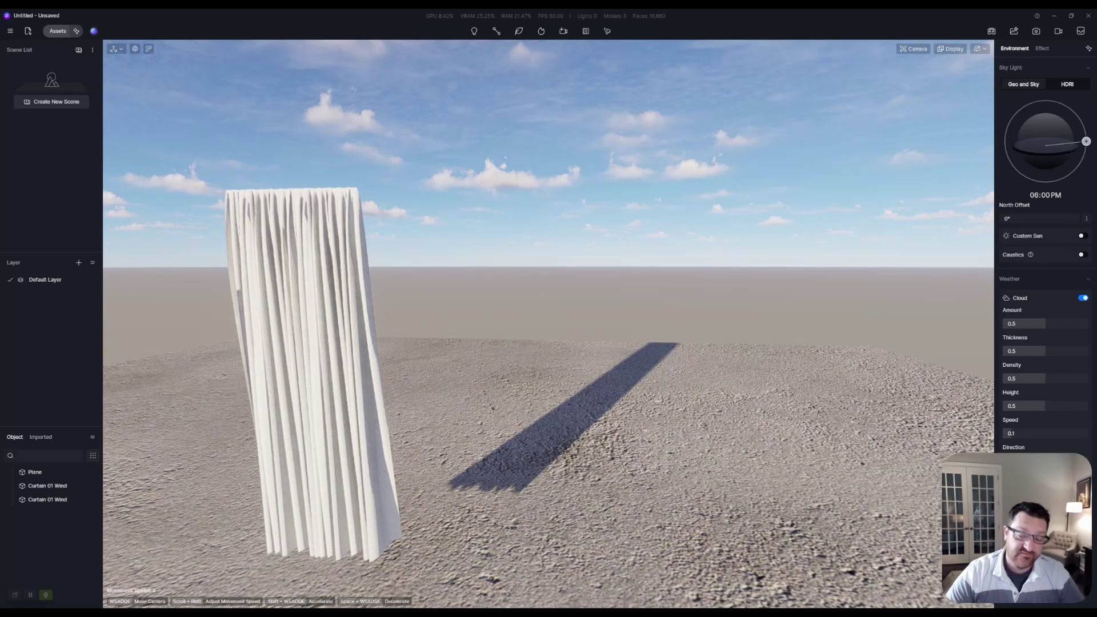
pyautogui.press('a')
pyautogui.moveTo(548, 309); pyautogui.dragTo(469, 326, button='right')
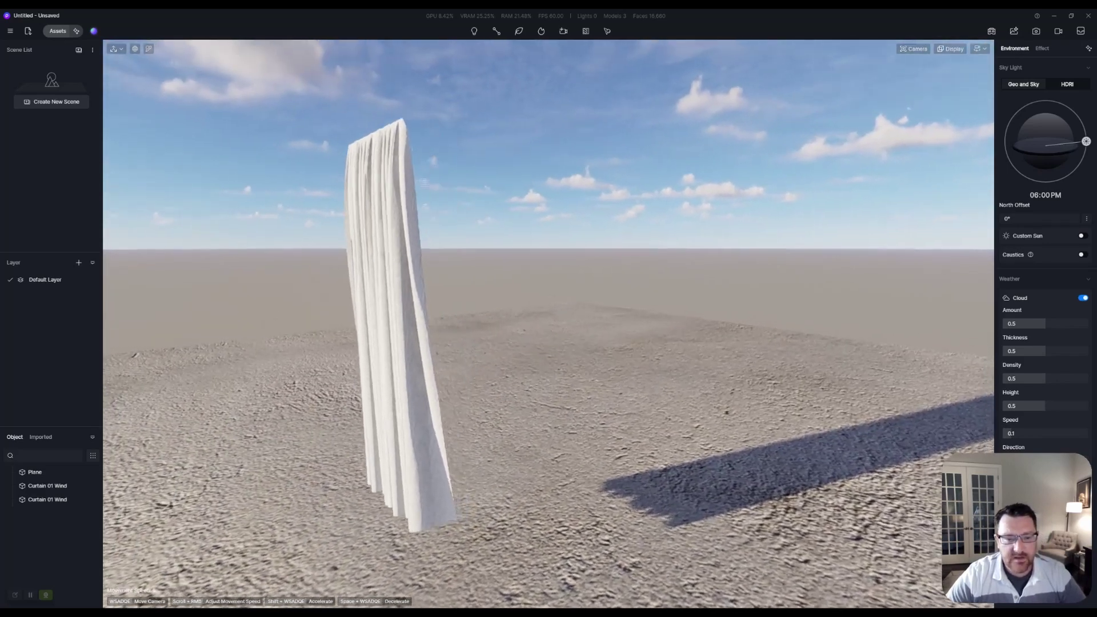
pyautogui.press('d')
pyautogui.press('a')
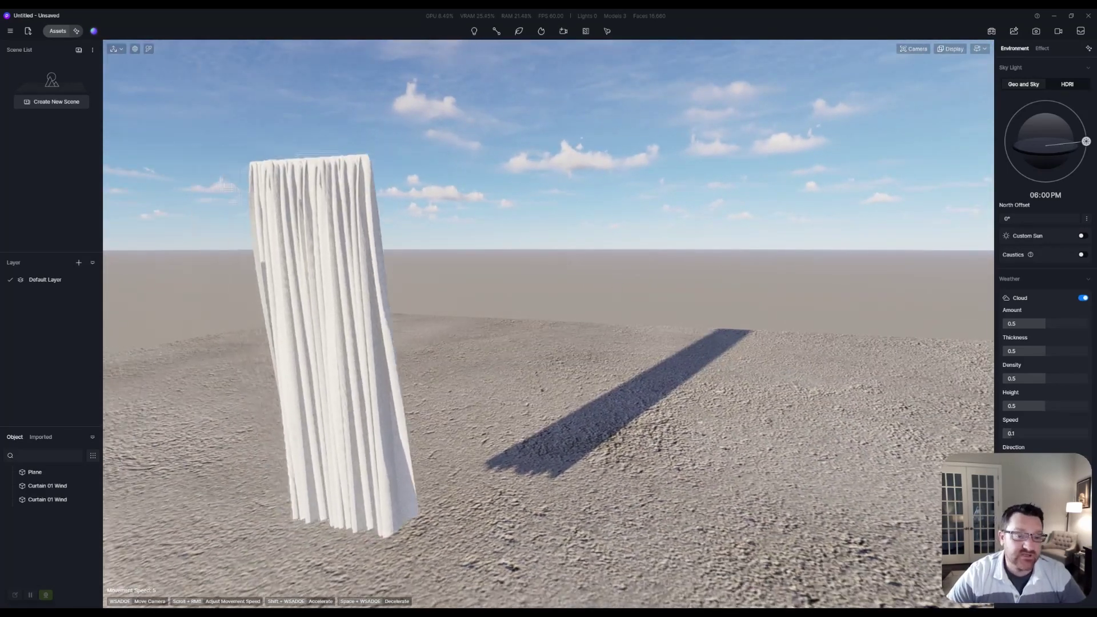
pyautogui.press('w')
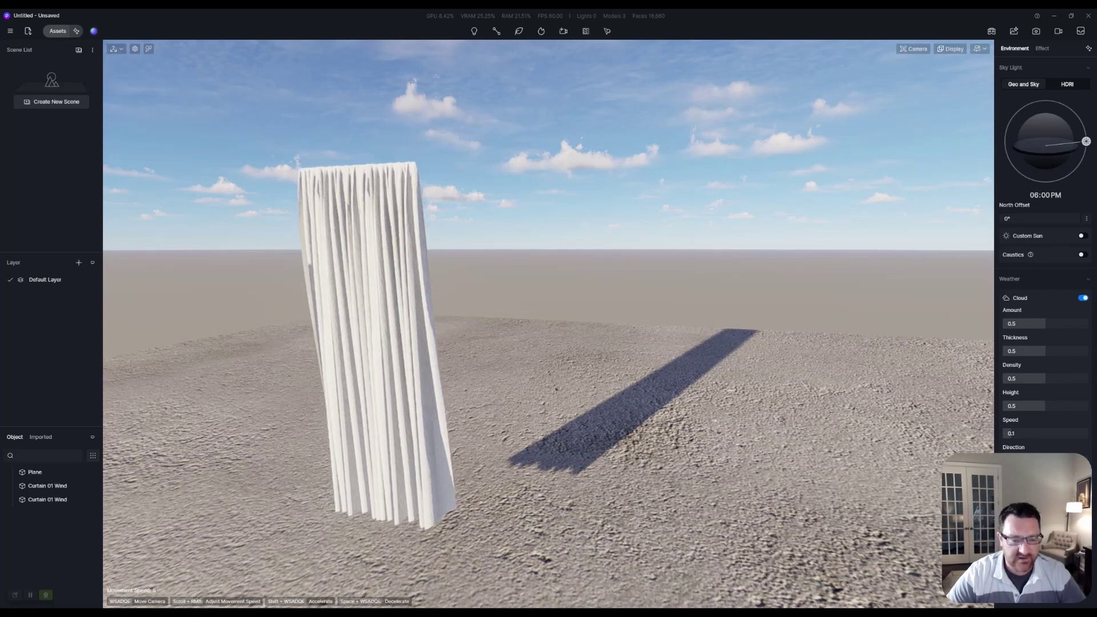
# - Place the recently used Cylinder model from the asset library on the ground beside the curtains
pyautogui.click(57, 31)
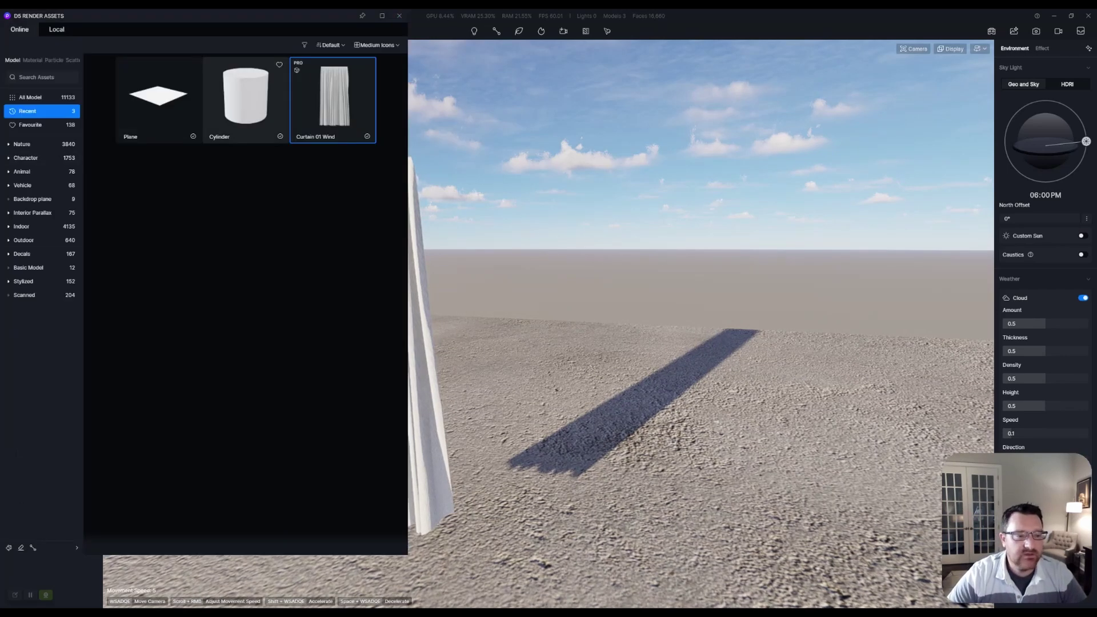
pyautogui.click(246, 97)
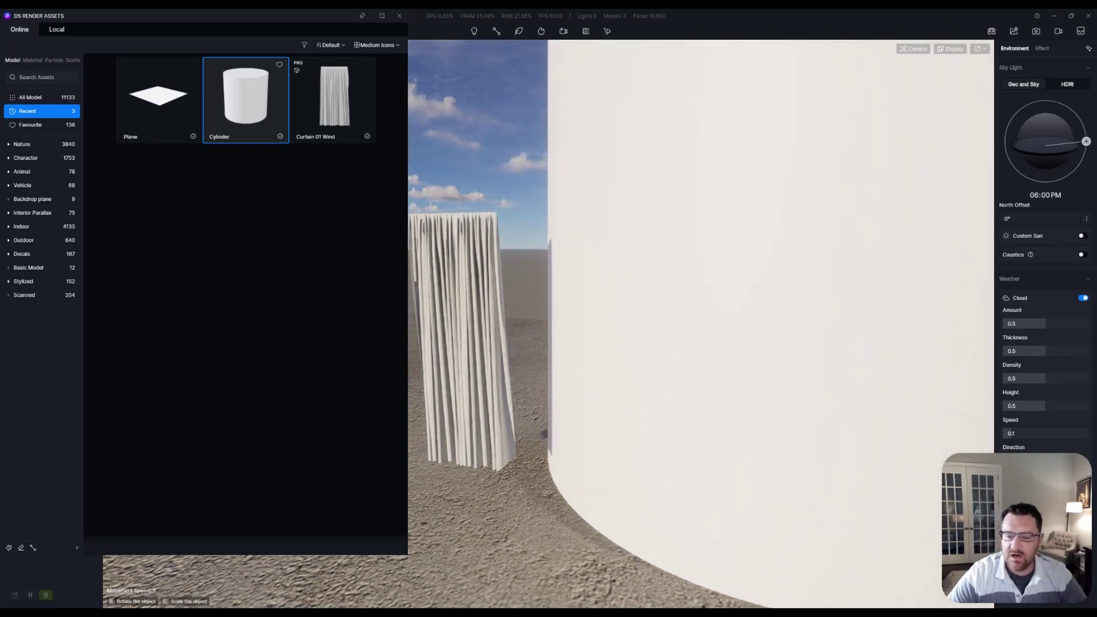
pyautogui.click(749, 456)
pyautogui.press('s')
pyautogui.moveTo(750, 456); pyautogui.dragTo(785, 457, button='right')
pyautogui.press('e')
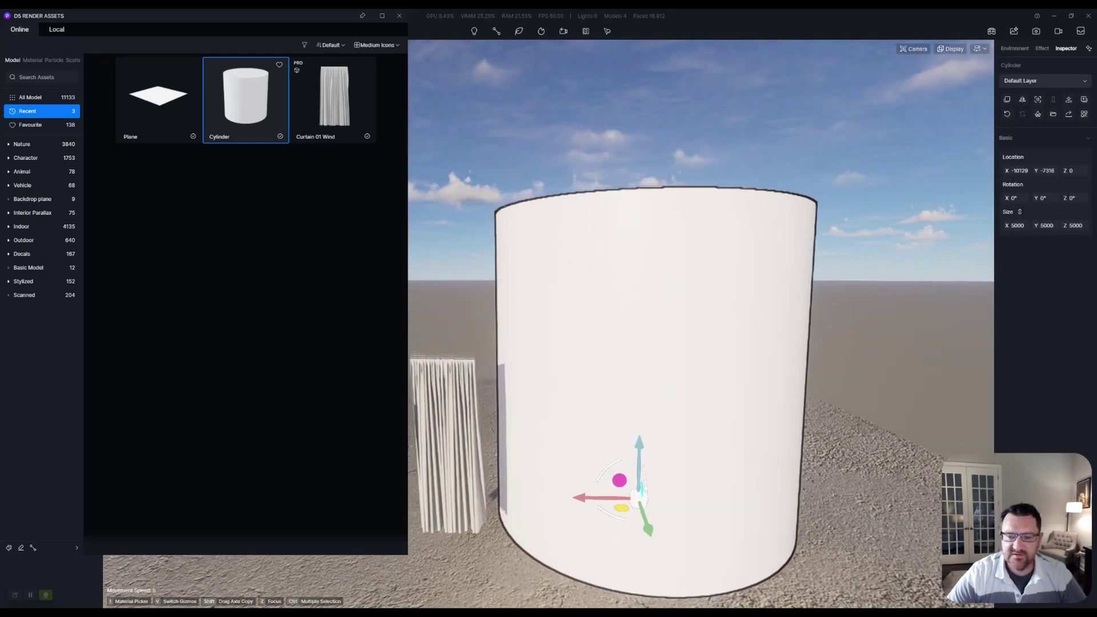
pyautogui.press('w')
pyautogui.click(399, 16)
# - Scale the cylinder down proportionally to about 326 on all three axes
pyautogui.moveTo(502, 188); pyautogui.dragTo(503, 280, button='right')
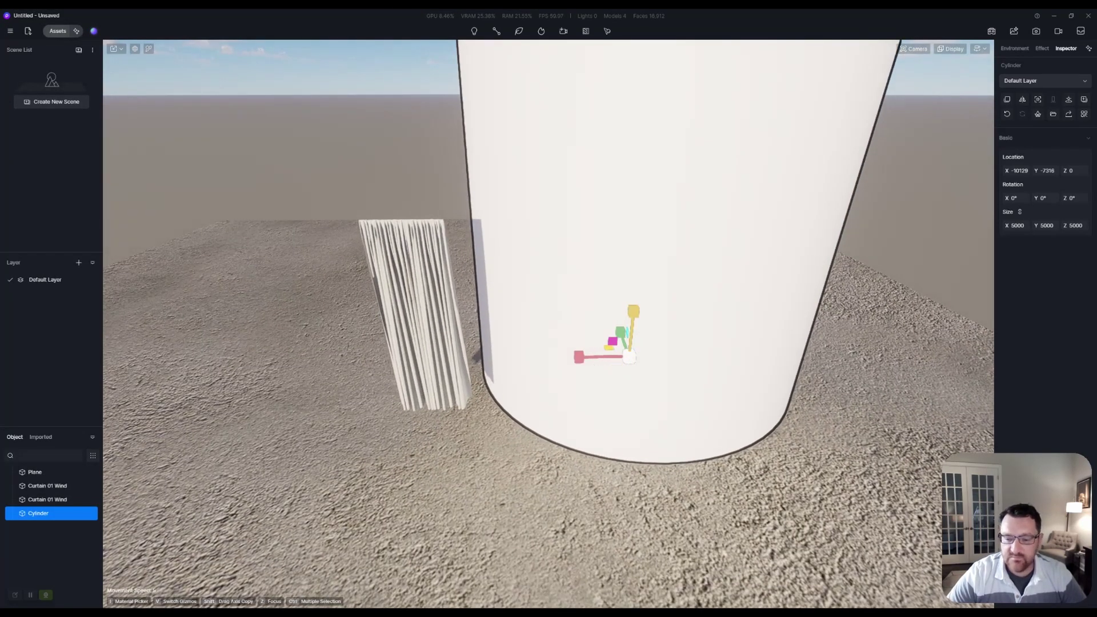
pyautogui.moveTo(630, 361); pyautogui.dragTo(560, 388)
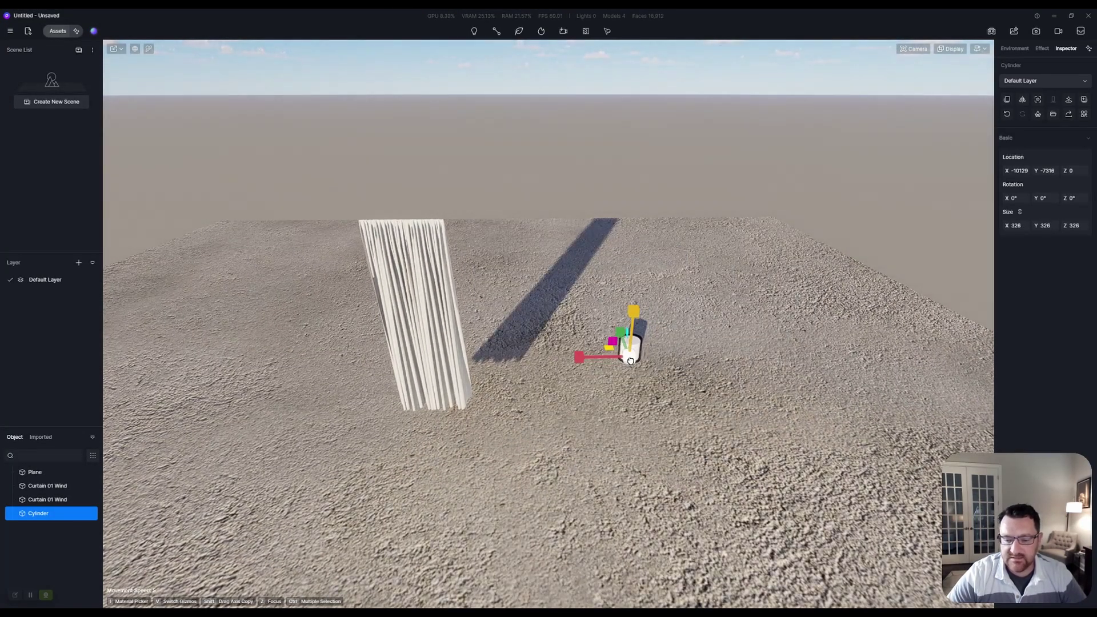
pyautogui.press('w')
pyautogui.press('d')
pyautogui.moveTo(585, 324); pyautogui.dragTo(585, 329)
pyautogui.hotkey('ctrl', 'z')
pyautogui.press('w')
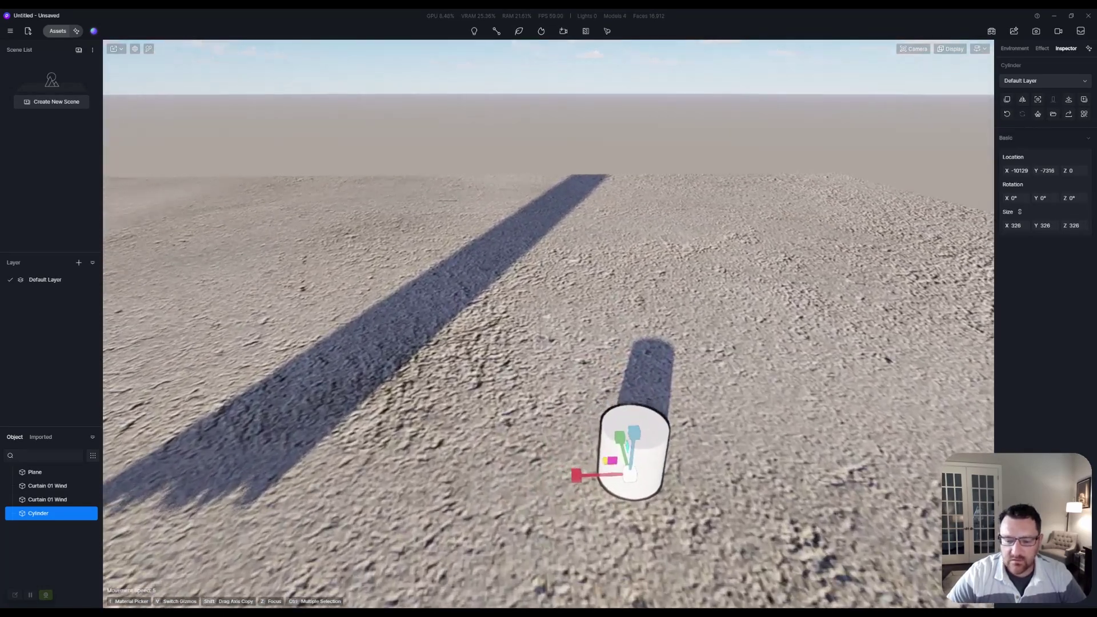
pyautogui.moveTo(585, 329); pyautogui.dragTo(640, 326, button='right')
pyautogui.press('a')
pyautogui.press('w')
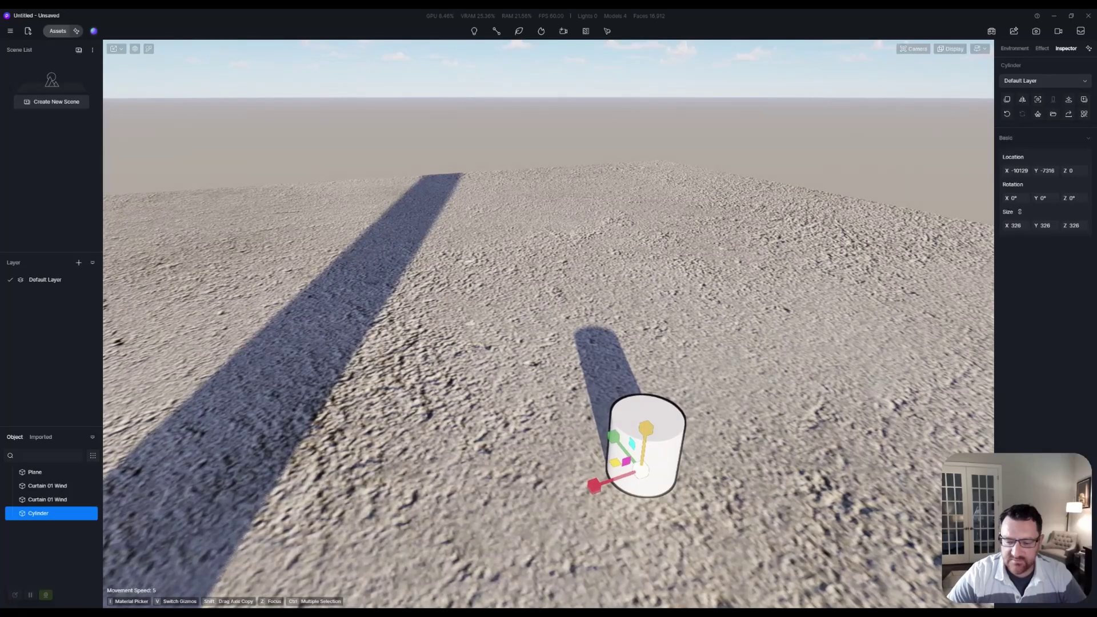
pyautogui.moveTo(649, 426)
pyautogui.mouseDown()
pyautogui.moveTo(653, 396)
pyautogui.moveTo(651, 411)
pyautogui.mouseUp()
pyautogui.hotkey('ctrl', 'z')
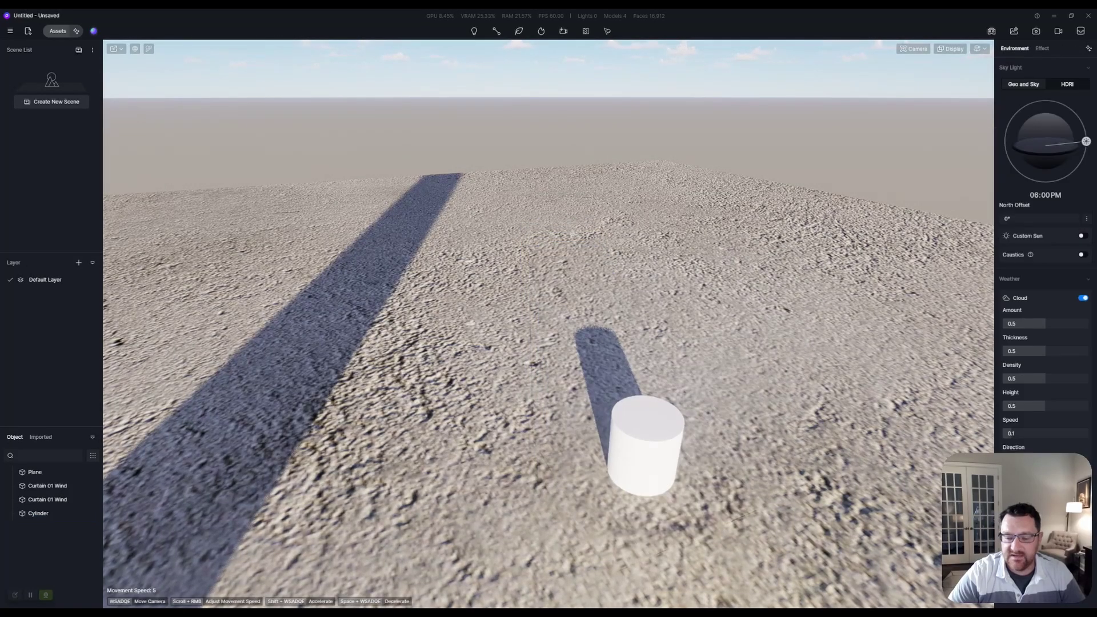
# - Unlink the cylinder's size proportions and stretch its height to about 5236
pyautogui.click(650, 438)
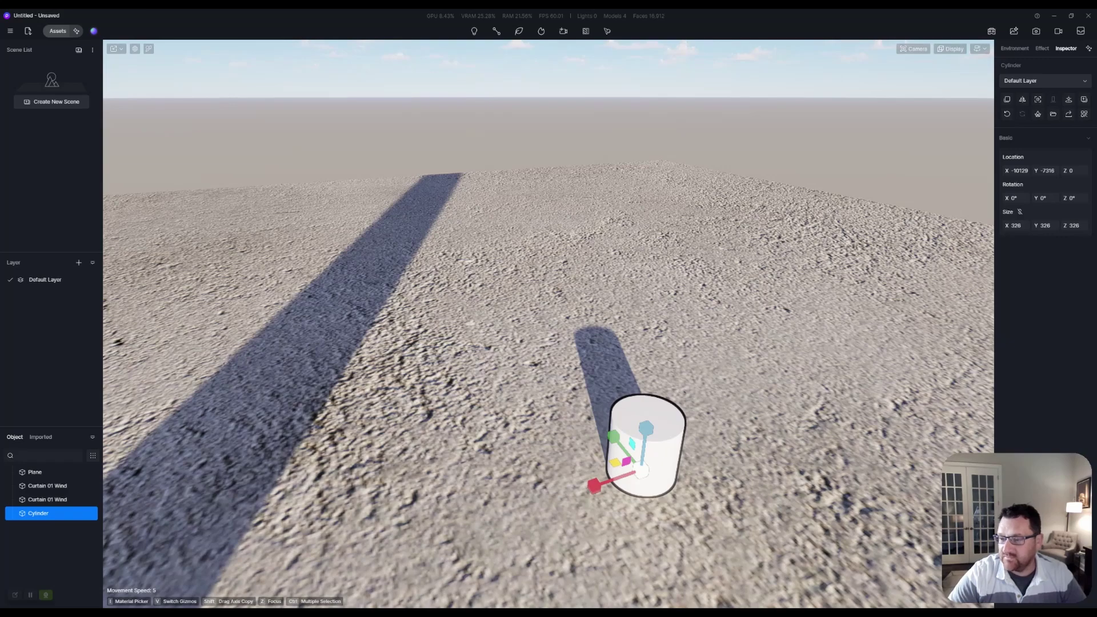
pyautogui.scroll(-5, 600, 368)
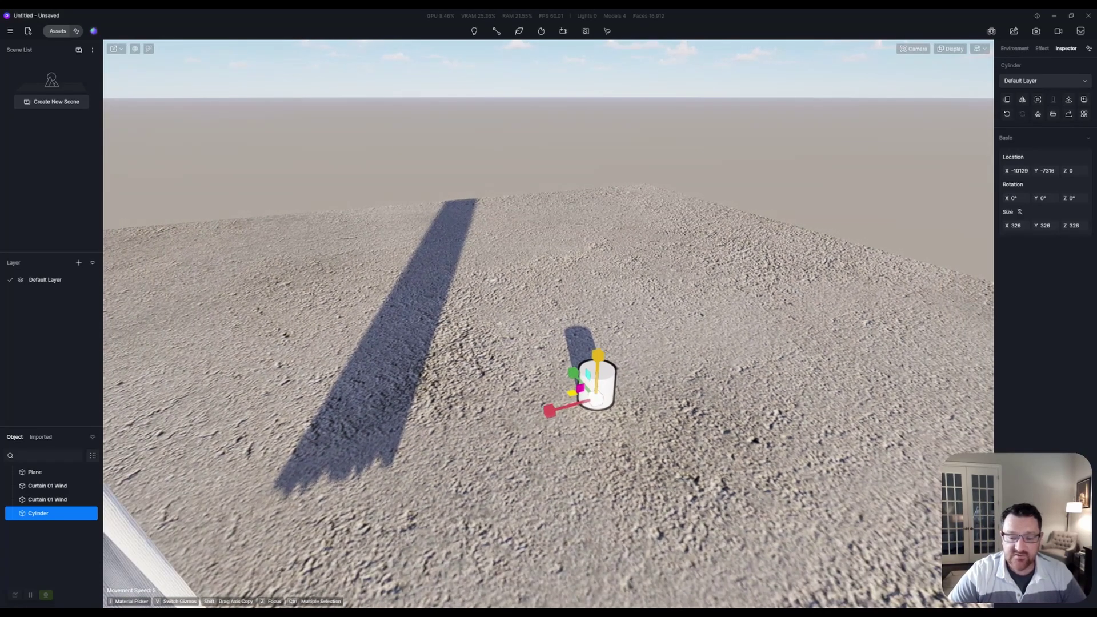
pyautogui.moveTo(598, 356); pyautogui.dragTo(581, 304)
pyautogui.scroll(-4, 598, 299)
pyautogui.scroll(-3, 582, 328)
pyautogui.moveTo(581, 305); pyautogui.dragTo(579, 348, button='middle')
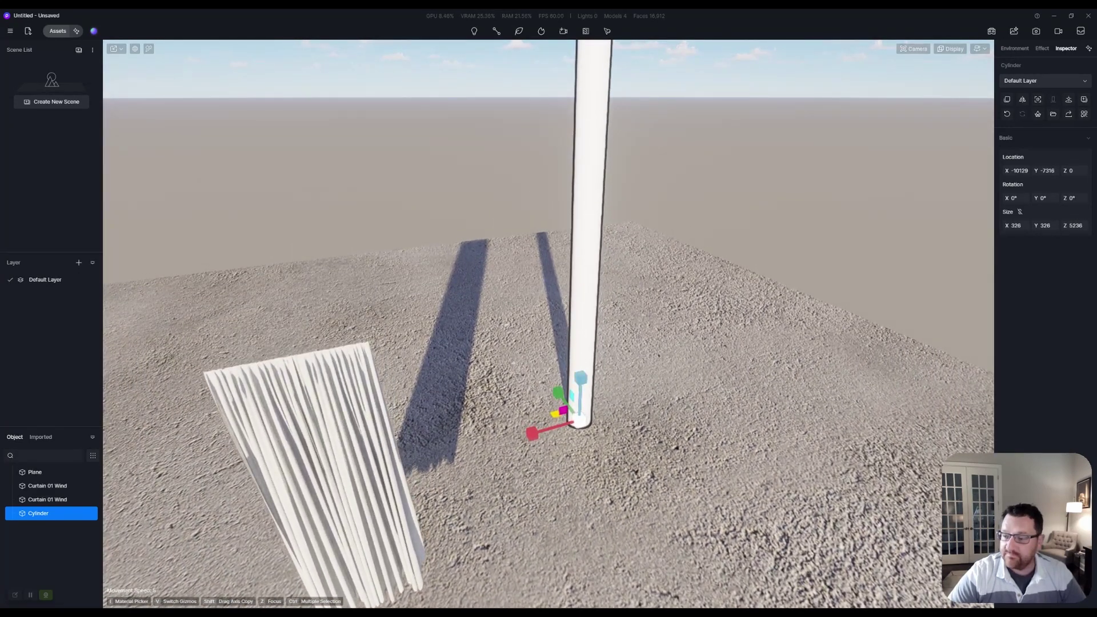
# - Slim the cylinder into a pole about 55 thick and 4965 high, with its size proportions linked again
pyautogui.moveTo(579, 378); pyautogui.dragTo(580, 382)
pyautogui.press('w')
pyautogui.moveTo(579, 381); pyautogui.dragTo(540, 345, button='right')
pyautogui.press('d')
pyautogui.press('s')
pyautogui.press('e')
pyautogui.press('q')
pyautogui.press('w')
pyautogui.press('s')
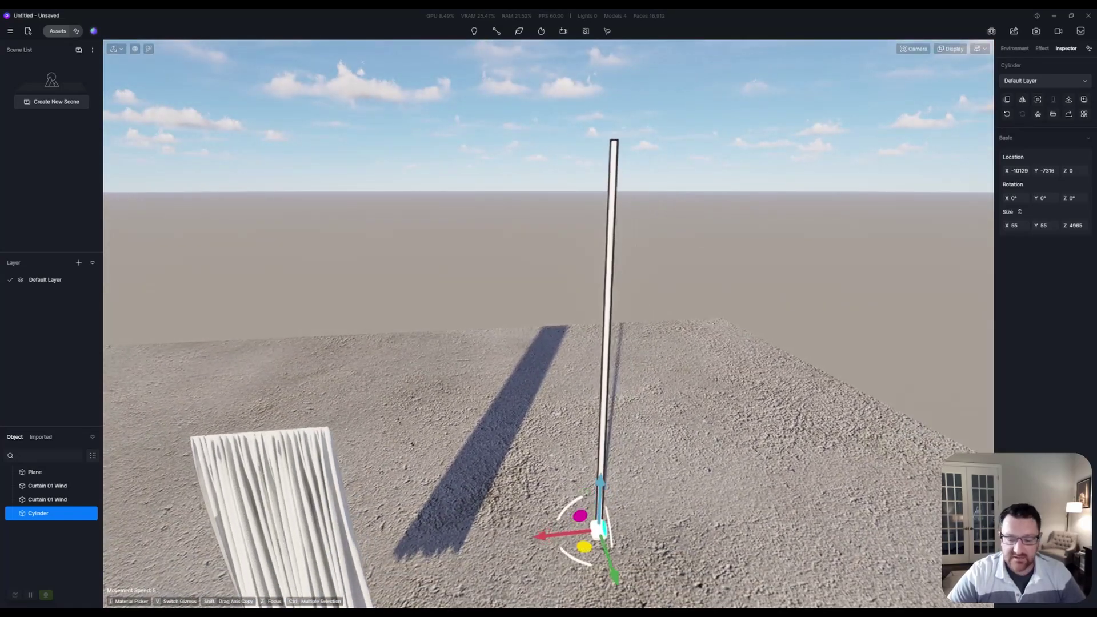
# - Rotate the pole 90° about Y so that it lies horizontally like a curtain rod
pyautogui.moveTo(571, 506); pyautogui.dragTo(691, 471)
pyautogui.press('s')
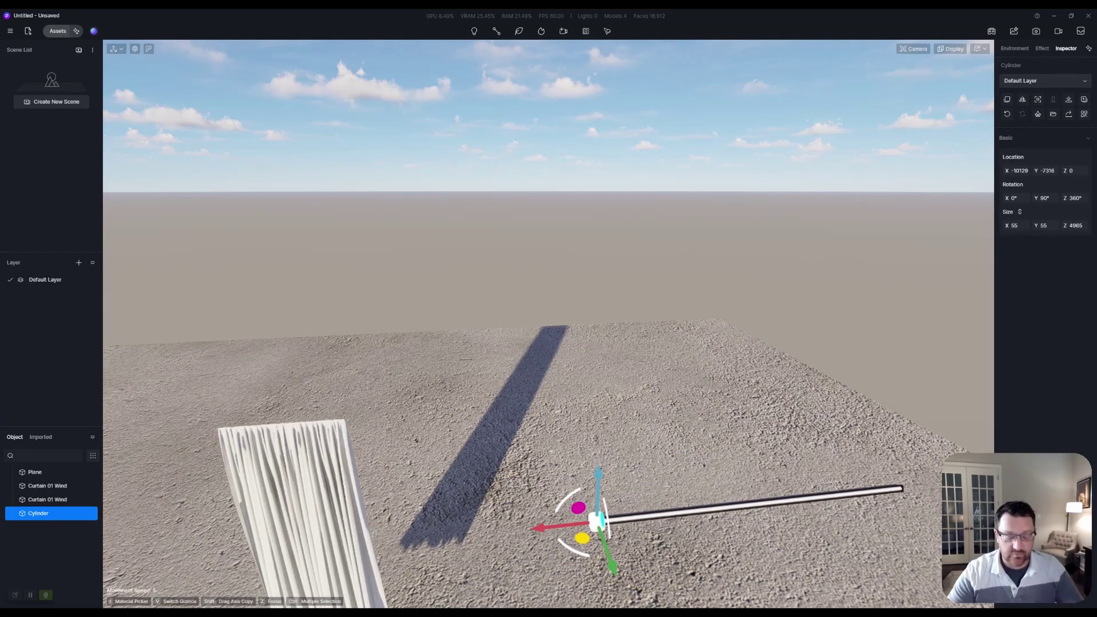
pyautogui.press('e')
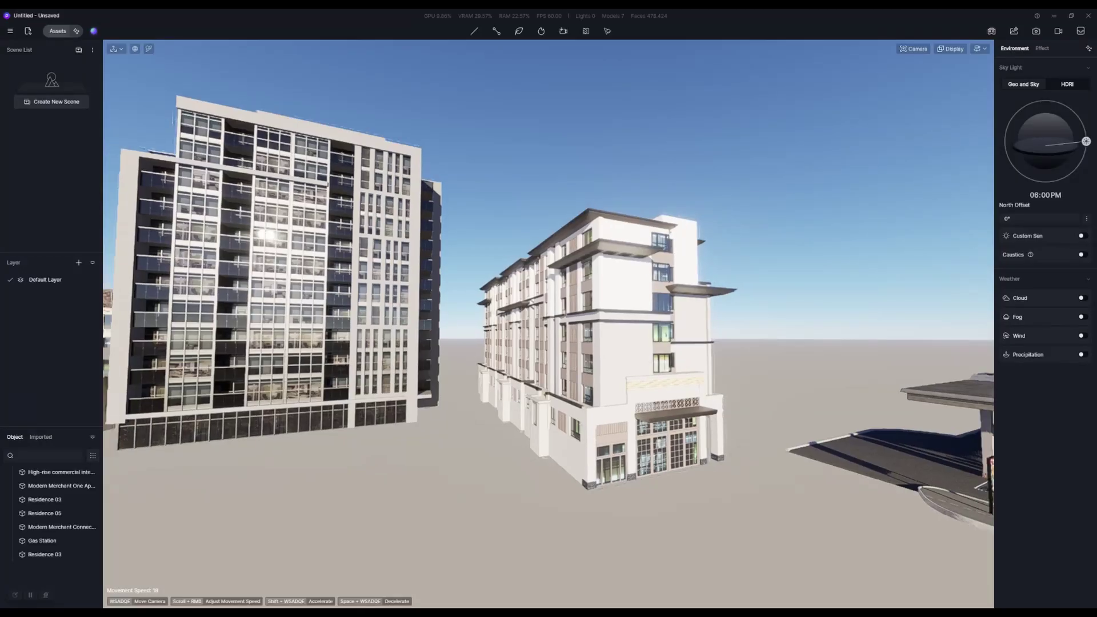
pyautogui.press('w')
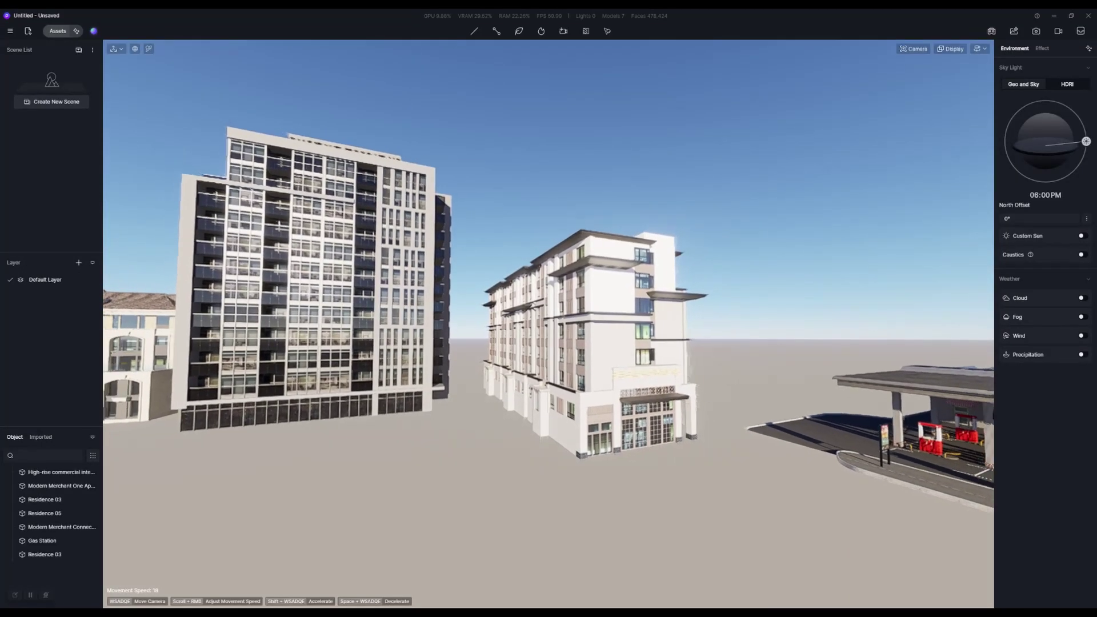
pyautogui.press('a')
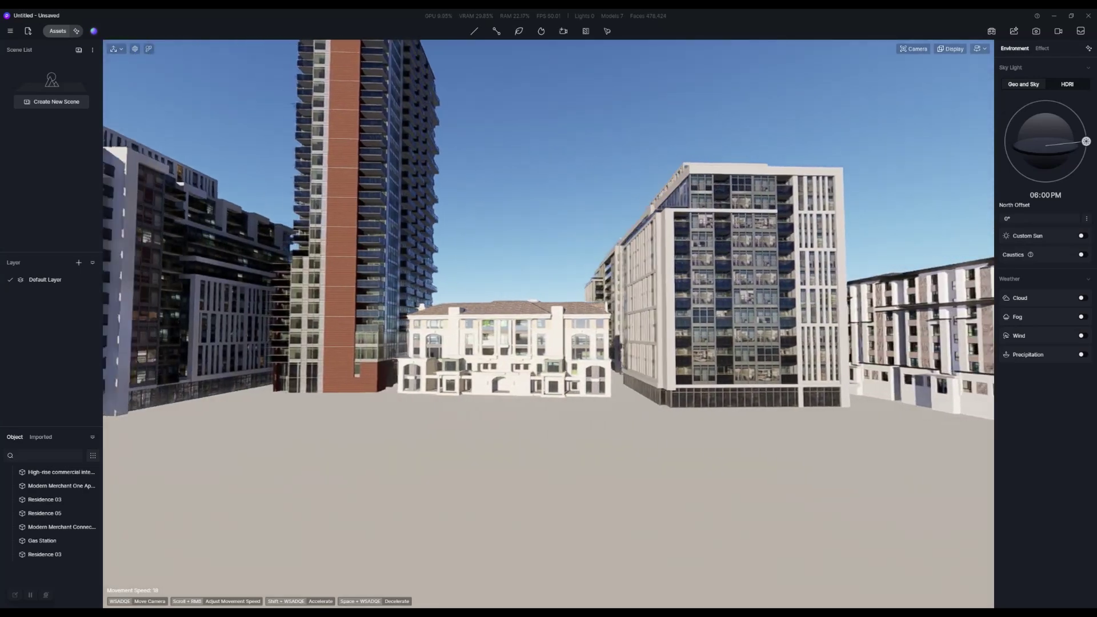
# - Darken the white wall material of the Modern Merchant One apartment block to an HSV base color value of 25
pyautogui.press('a')
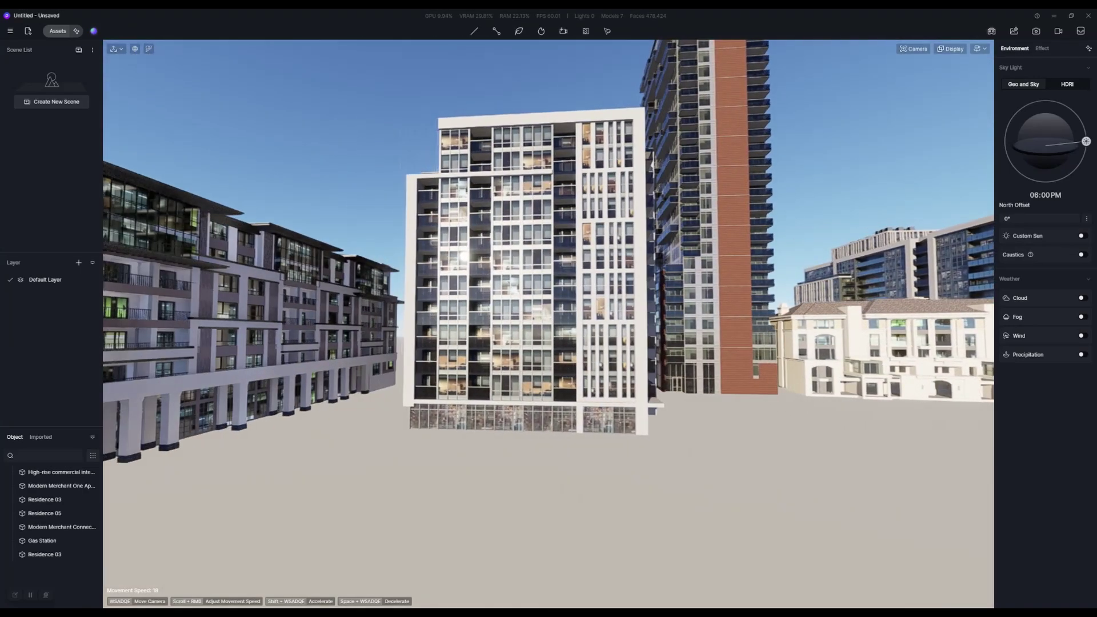
pyautogui.press('w')
pyautogui.press('a')
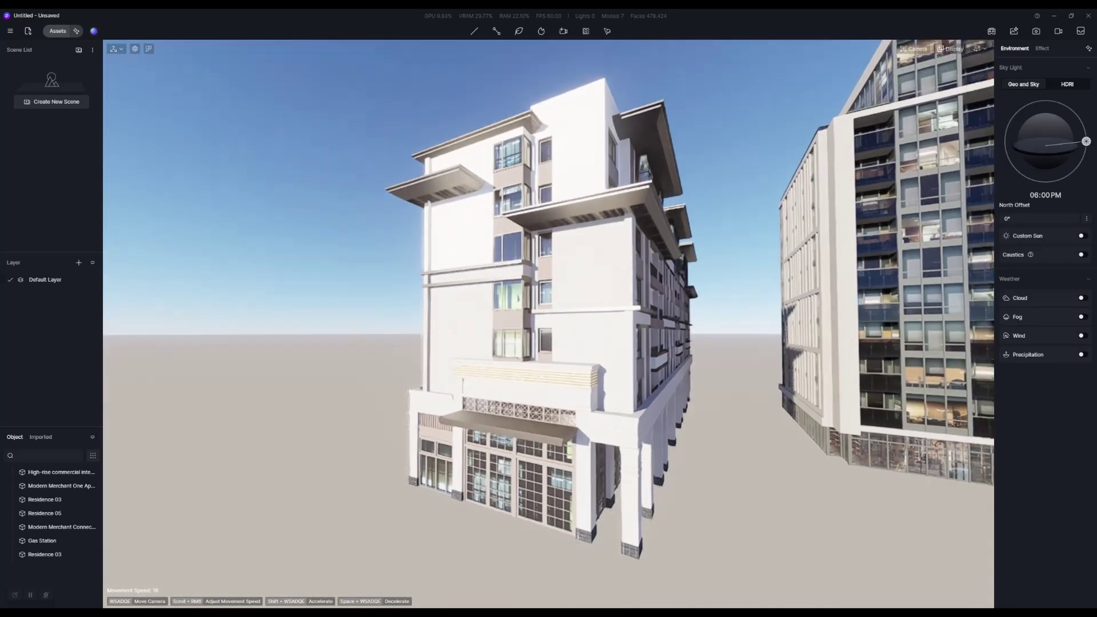
pyautogui.press('s')
pyautogui.press('i')
pyautogui.press('w')
pyautogui.moveTo(666, 457); pyautogui.dragTo(548, 352, button='right')
pyautogui.press('w')
pyautogui.press('d')
pyautogui.press('s')
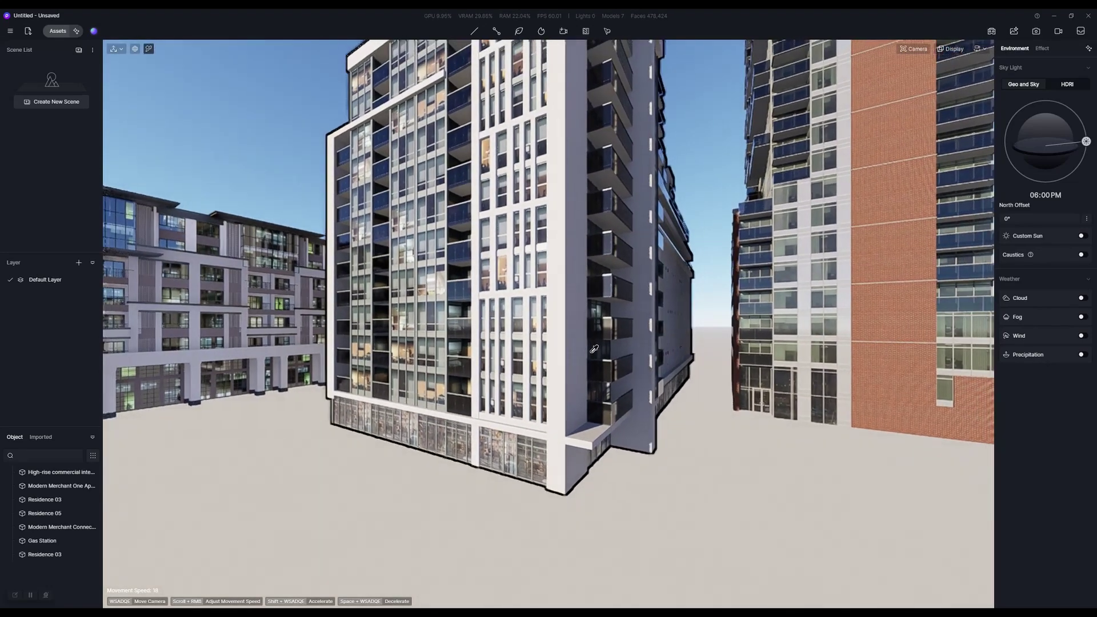
pyautogui.click(559, 339)
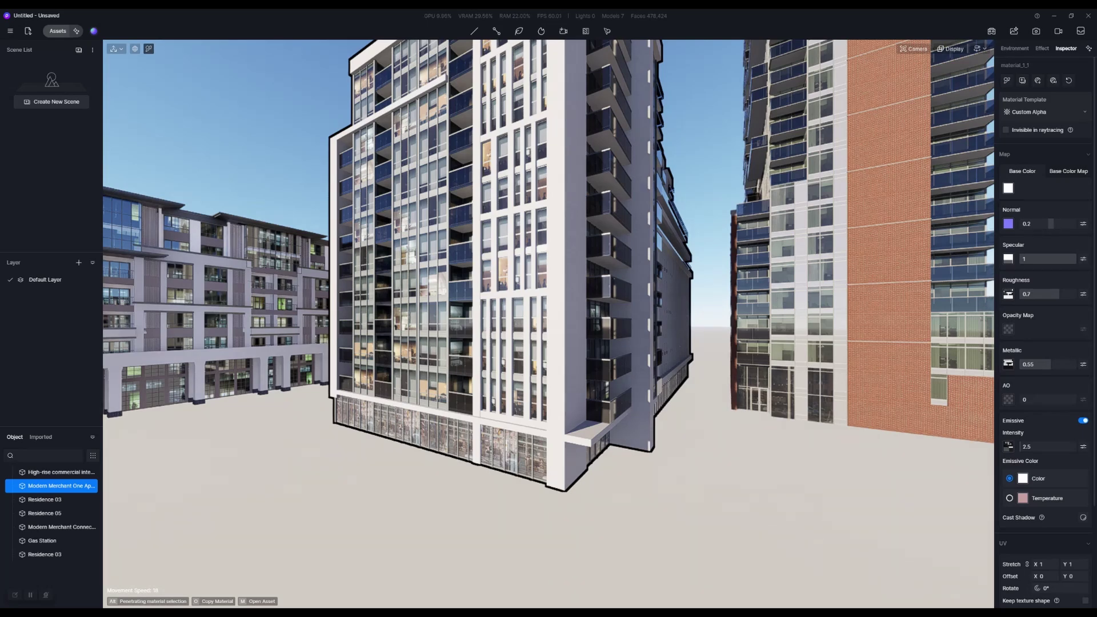
pyautogui.click(1008, 188)
pyautogui.moveTo(1001, 218); pyautogui.dragTo(1000, 246)
# - Apply the library material "Brick wall with red gradient" to the white walls of the neighboring Residence 03 with street-level columns
pyautogui.press('a')
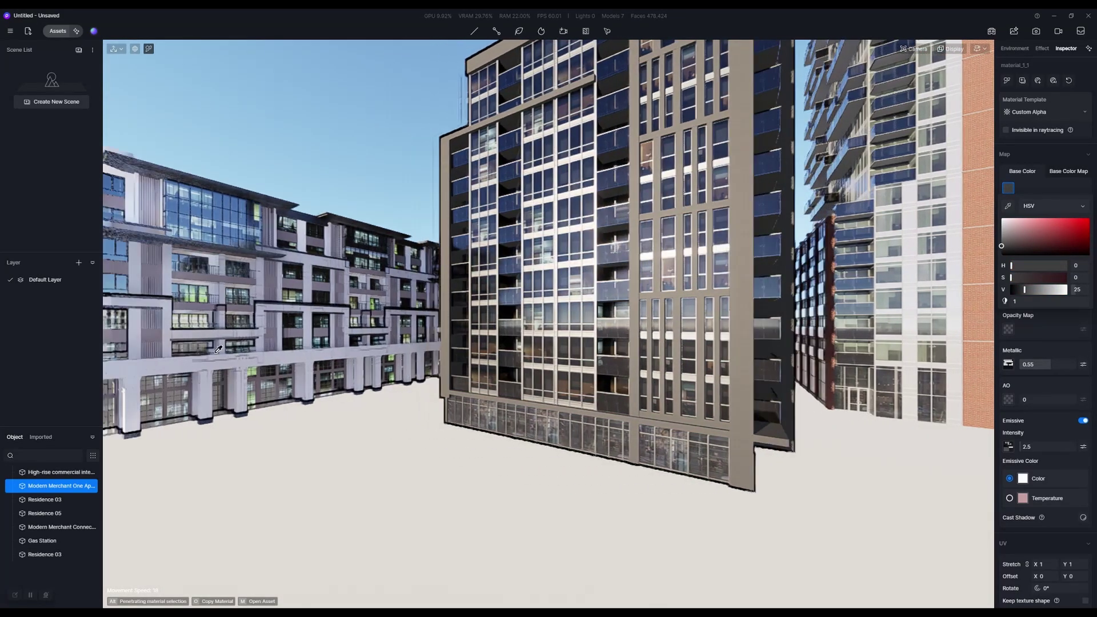
pyautogui.press('w')
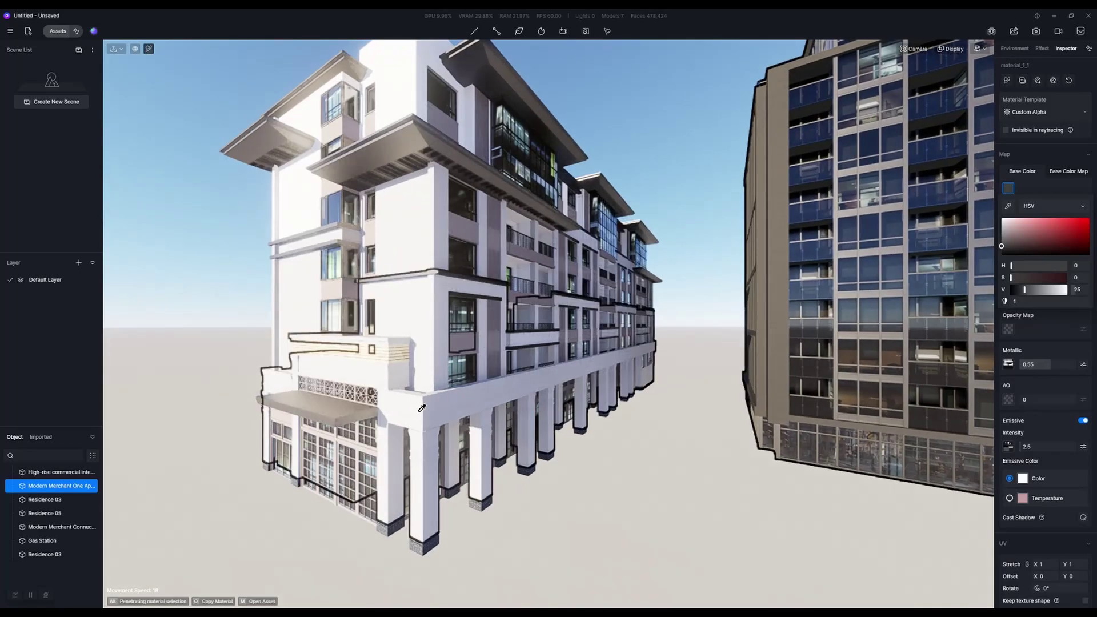
pyautogui.click(441, 411)
pyautogui.press('a')
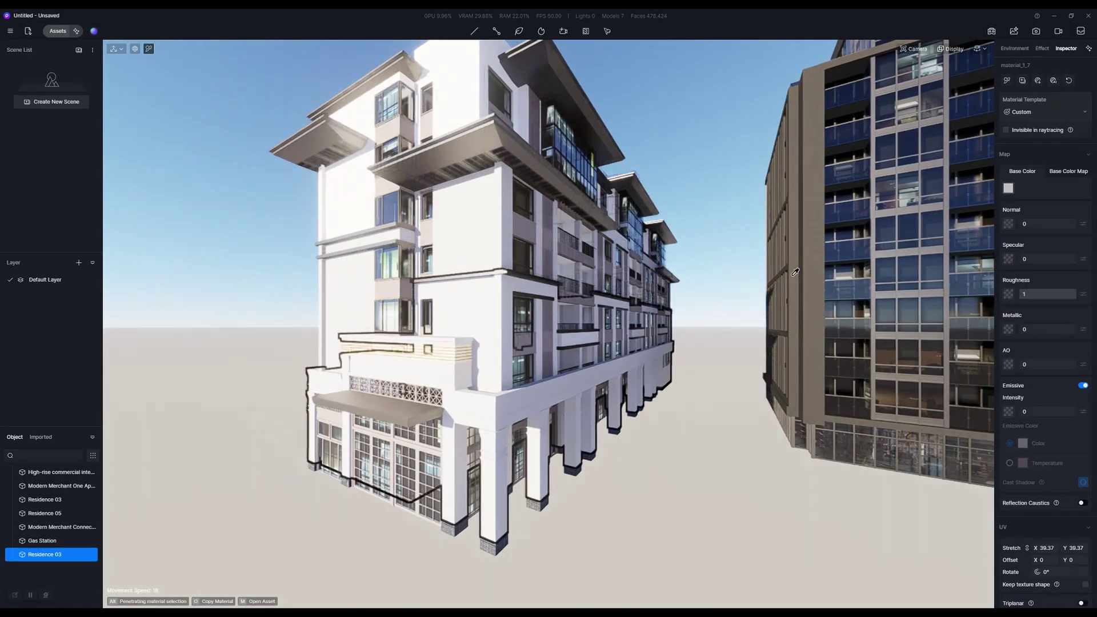
pyautogui.press('q')
pyautogui.press('m')
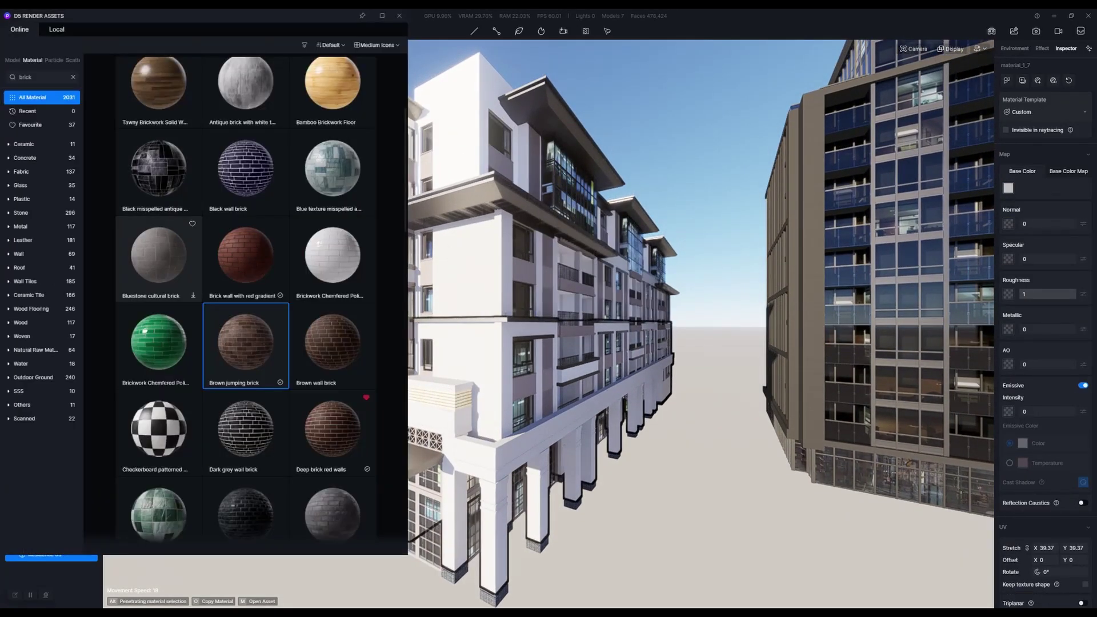
pyautogui.moveTo(246, 257); pyautogui.dragTo(478, 274)
pyautogui.moveTo(536, 326); pyautogui.dragTo(540, 322)
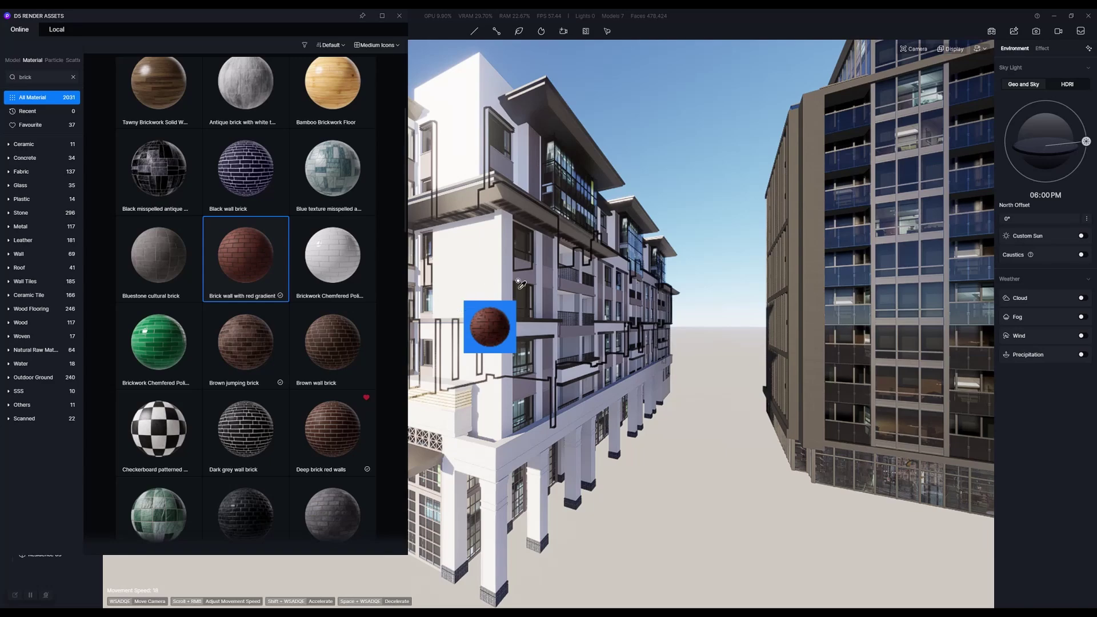
pyautogui.click(476, 270)
# - Reduce the red gradient brick's UV stretch on Residence 03 and darken its base color to value 23
pyautogui.scroll(5, 509, 310)
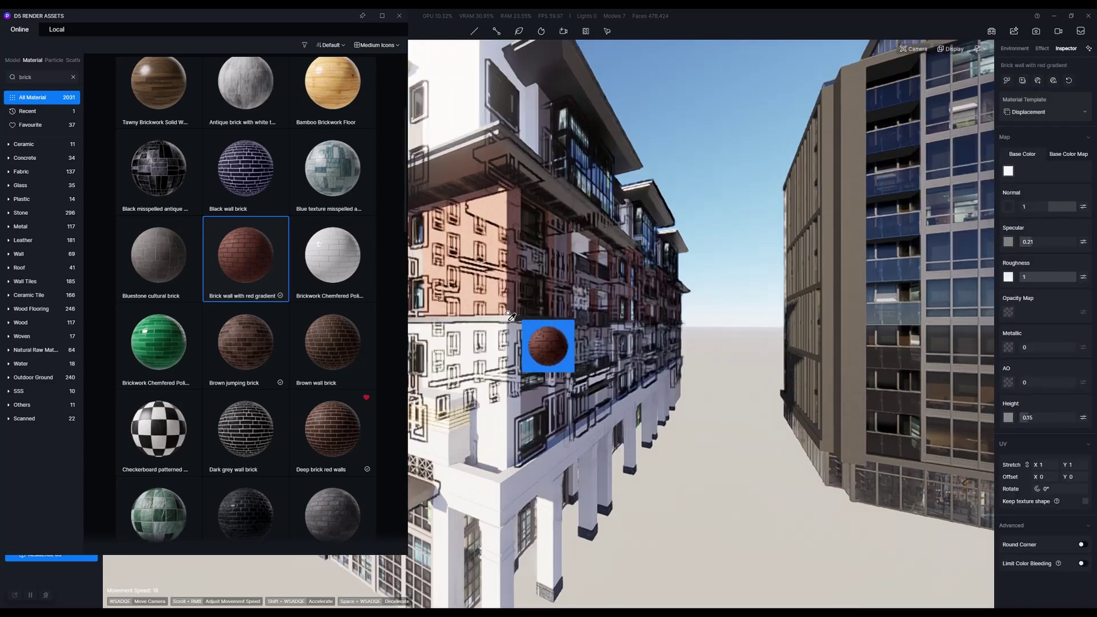
pyautogui.scroll(-2, 523, 329)
pyautogui.moveTo(523, 330); pyautogui.dragTo(638, 343, button='middle')
pyautogui.scroll(5, 638, 343)
pyautogui.press('Escape')
pyautogui.click(711, 329)
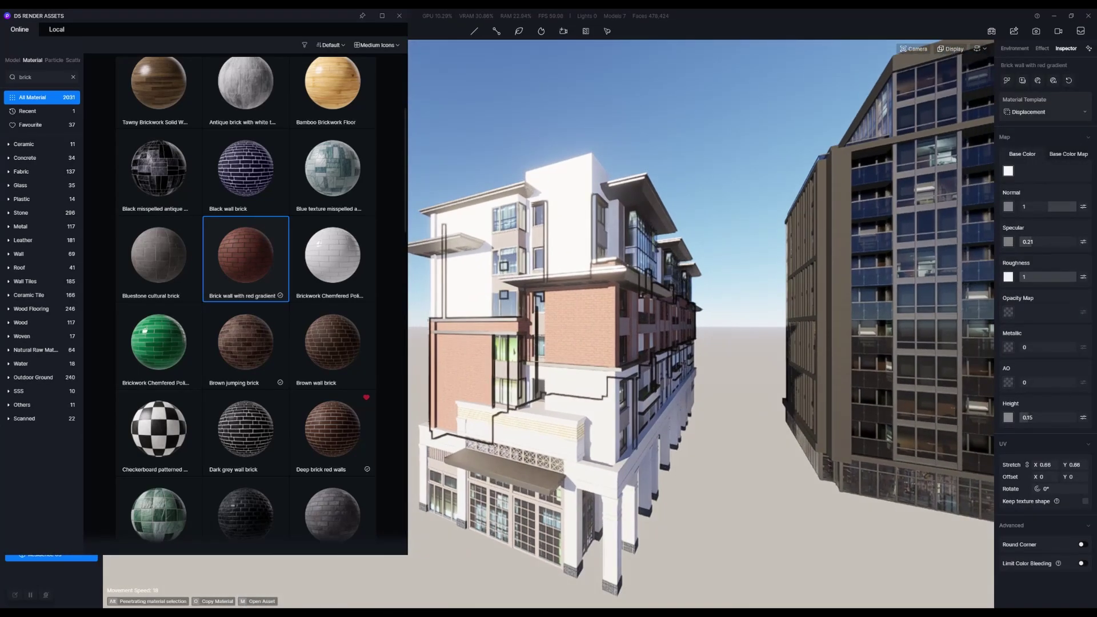
pyautogui.click(1007, 171)
pyautogui.moveTo(1003, 204); pyautogui.dragTo(988, 230)
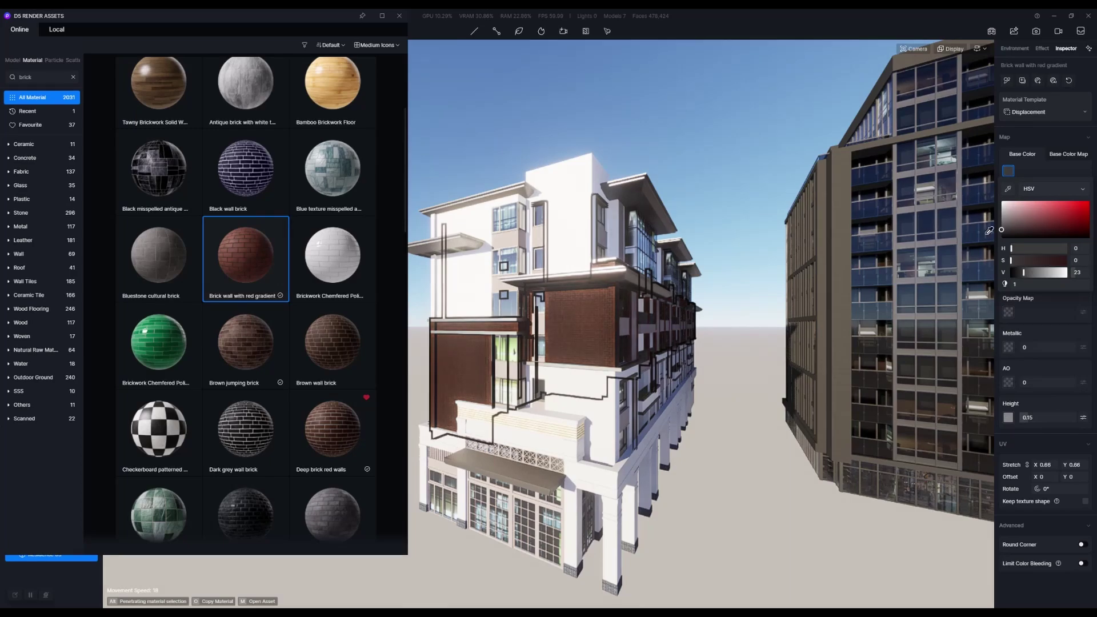
pyautogui.click(399, 16)
# - Apply the Brickwork Chemfered Polished Tile material to the cream facade of the low villa-style residence and inspect its pattern up close
pyautogui.press('w')
pyautogui.press('d')
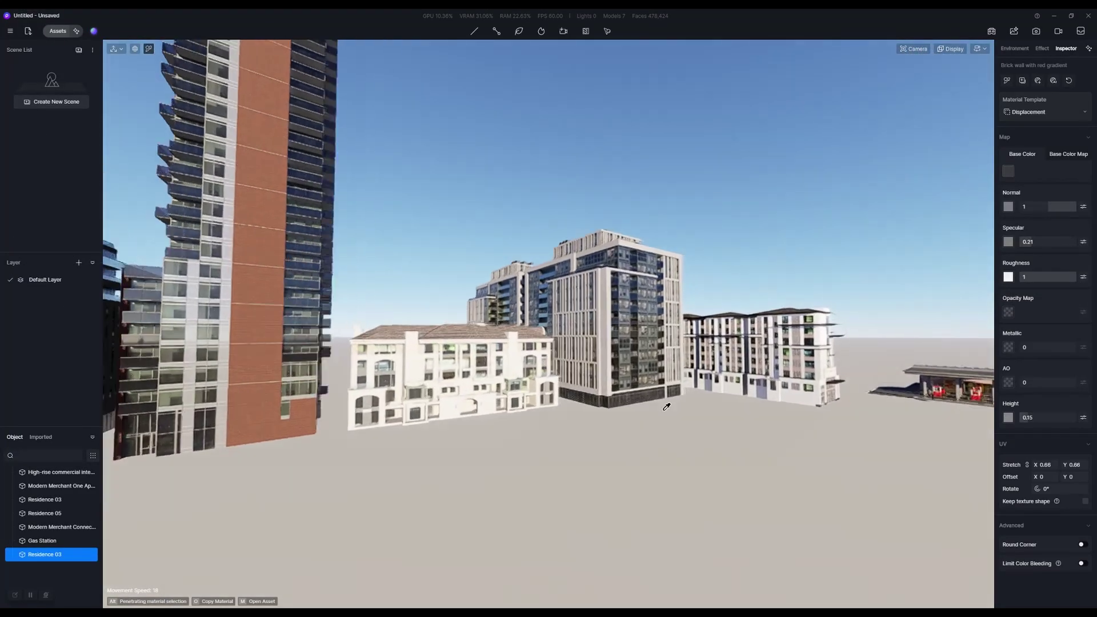
pyautogui.press('w')
pyautogui.moveTo(667, 407); pyautogui.dragTo(637, 432, button='right')
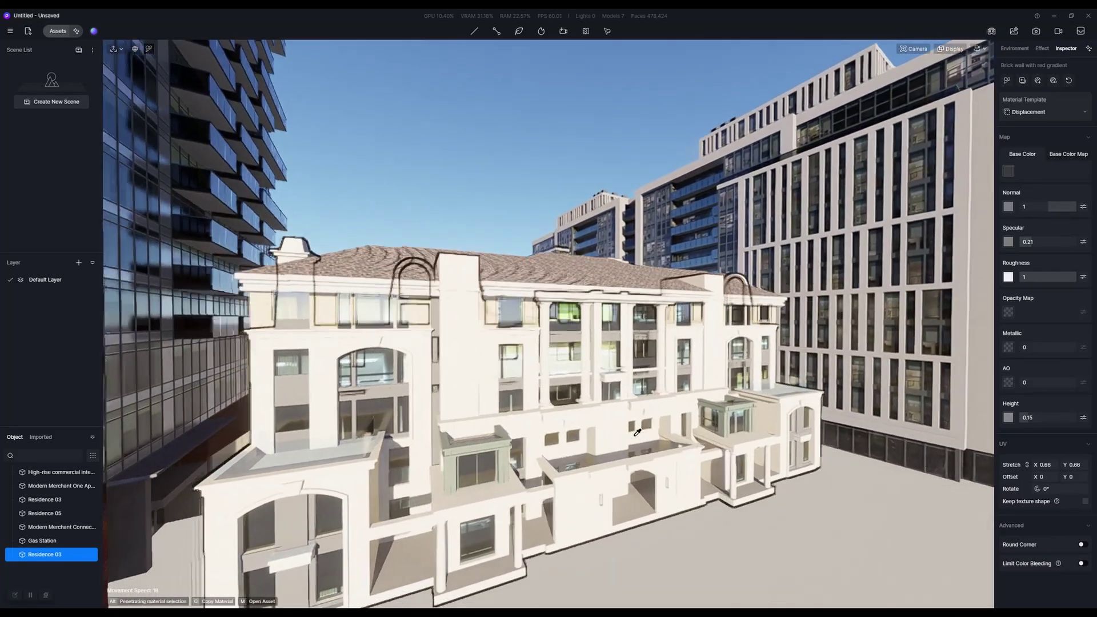
pyautogui.press('m')
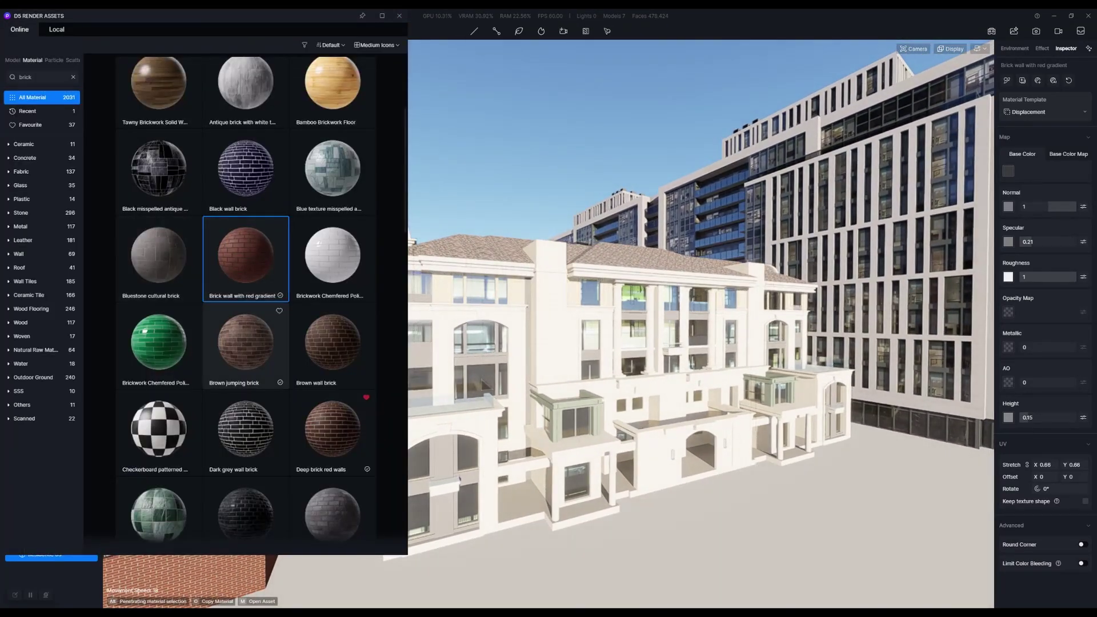
pyautogui.press('a')
pyautogui.click(333, 259)
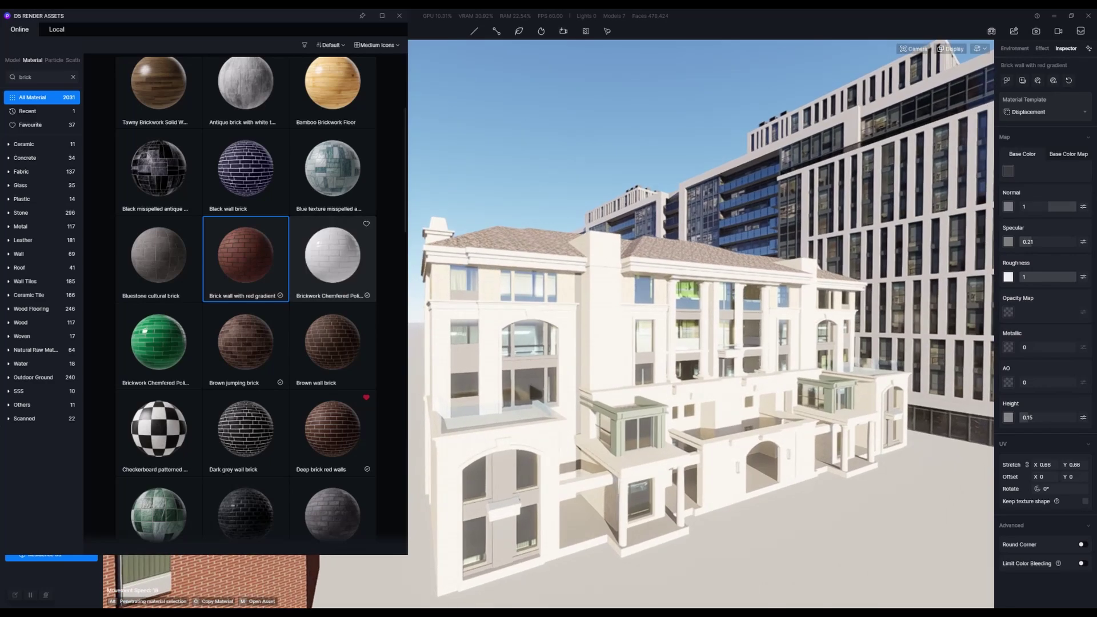
pyautogui.moveTo(333, 256); pyautogui.dragTo(736, 465)
pyautogui.press('w')
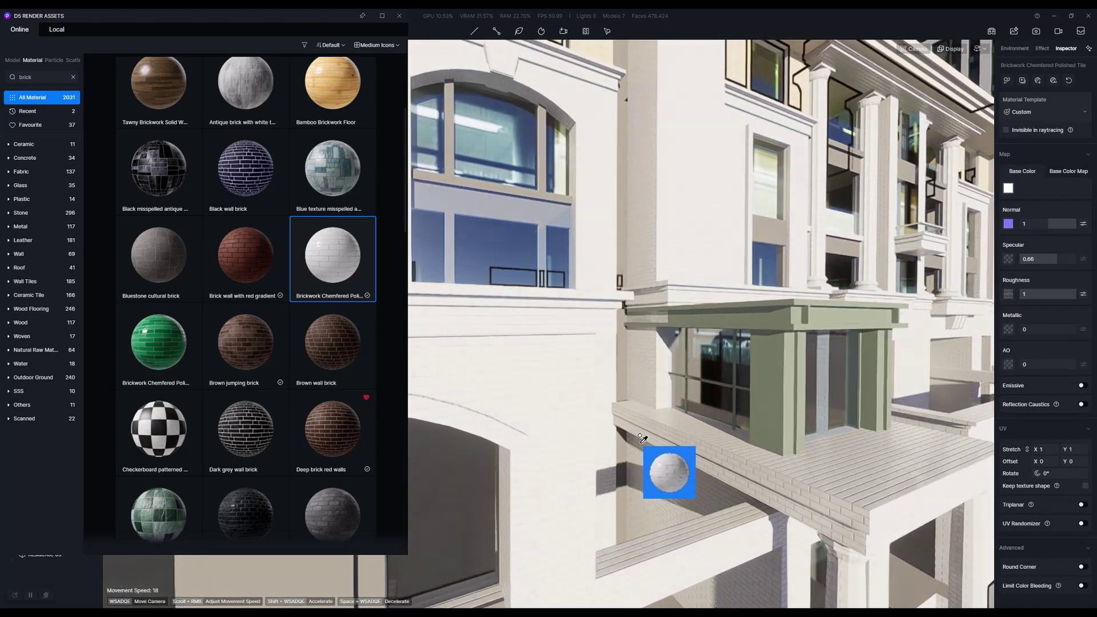
pyautogui.press('w')
pyautogui.moveTo(638, 434); pyautogui.dragTo(750, 496, button='right')
pyautogui.press('w')
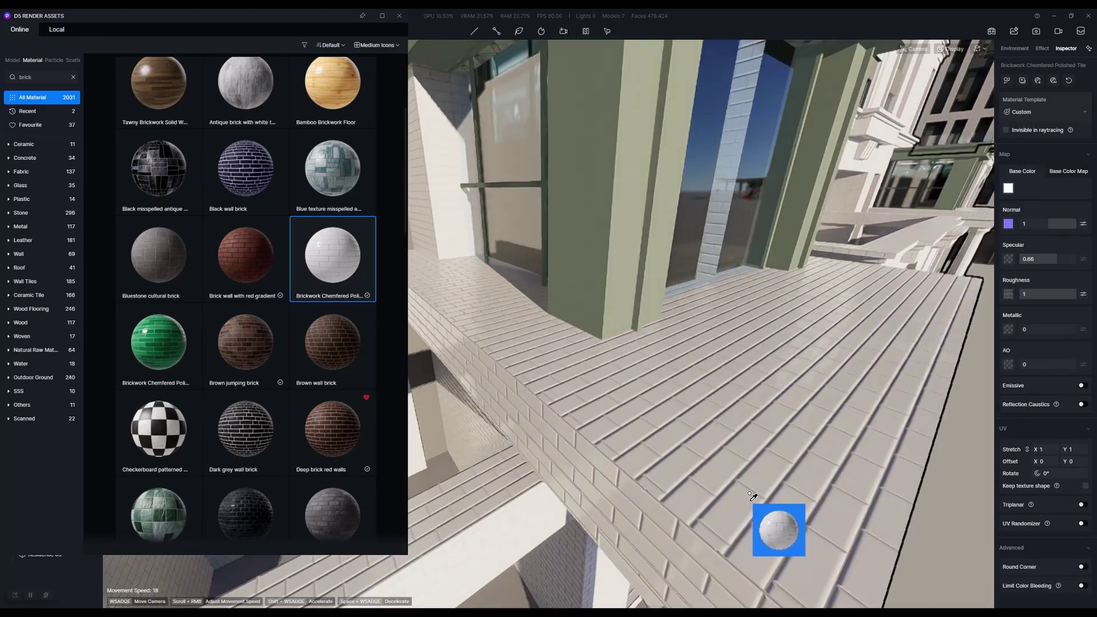
pyautogui.press('s')
# - Apply the Solid Gray Brick Wall material to the ground-floor walls of the residence beside the gas station
pyautogui.moveTo(863, 308); pyautogui.dragTo(914, 270, button='right')
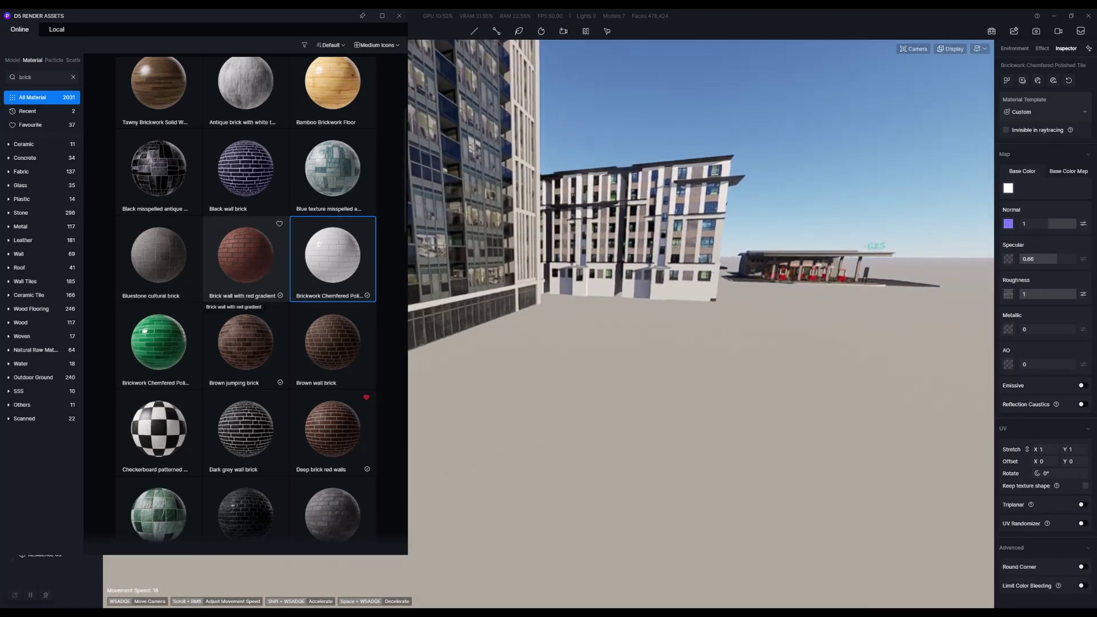
pyautogui.scroll(4, 246, 263)
pyautogui.click(247, 119)
pyautogui.moveTo(423, 148); pyautogui.dragTo(611, 347)
pyautogui.click(246, 117)
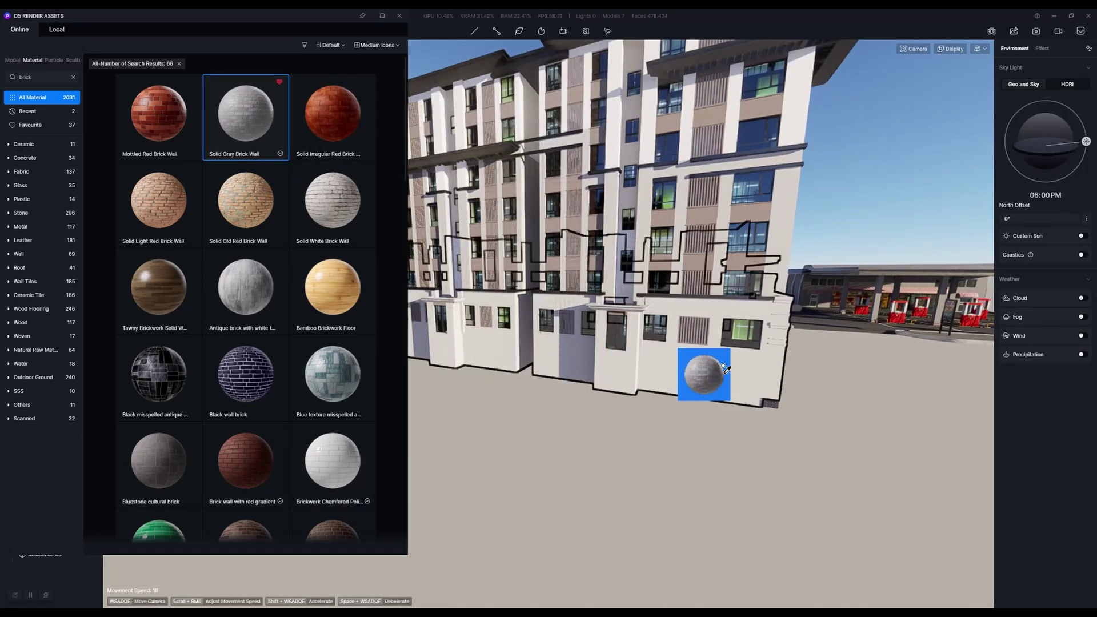
pyautogui.click(741, 359)
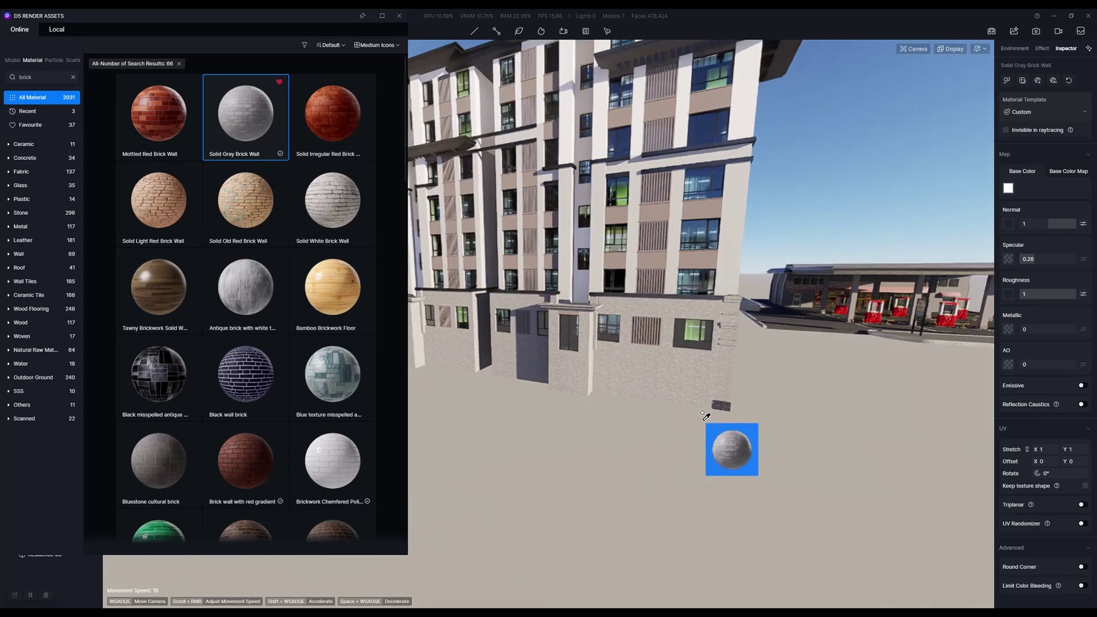
# - Apply the same Solid Gray Brick Wall material to the upper-floor wall piers of that residence
pyautogui.moveTo(701, 412); pyautogui.dragTo(700, 354, button='right')
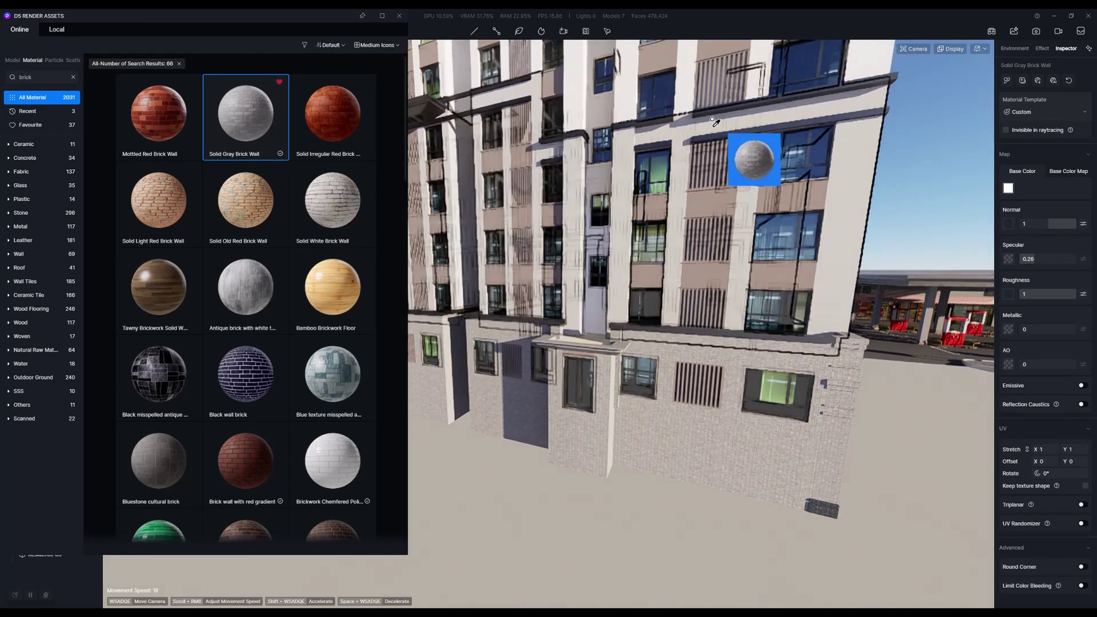
pyautogui.scroll(-5, 937, 173)
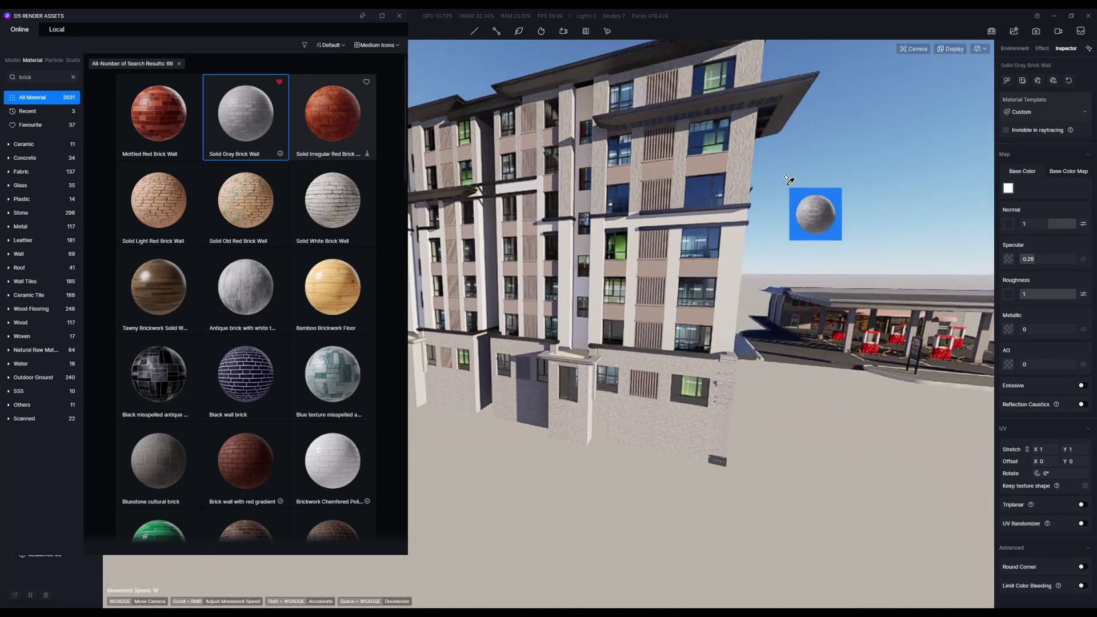
pyautogui.scroll(7, 783, 188)
pyautogui.scroll(3, 794, 181)
pyautogui.moveTo(794, 181); pyautogui.dragTo(745, 248, button='middle')
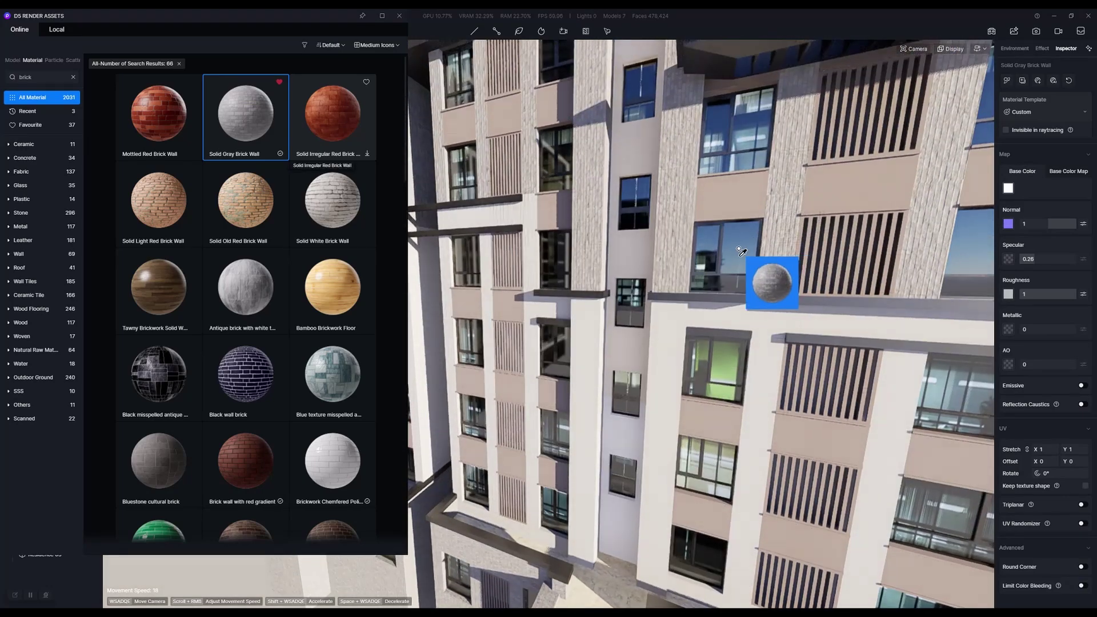
pyautogui.scroll(3, 745, 247)
# - Rotate the gray brick texture on the upper piers by 90° so its courses run horizontally, and close the material library
pyautogui.moveTo(740, 250); pyautogui.dragTo(748, 181, button='right')
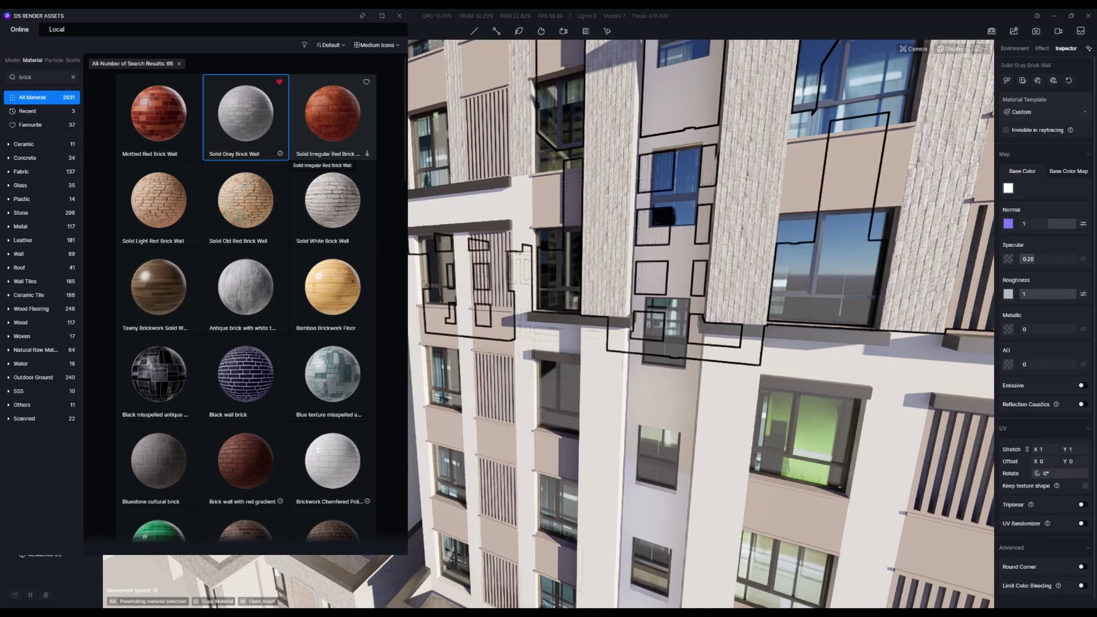
pyautogui.press('Return')
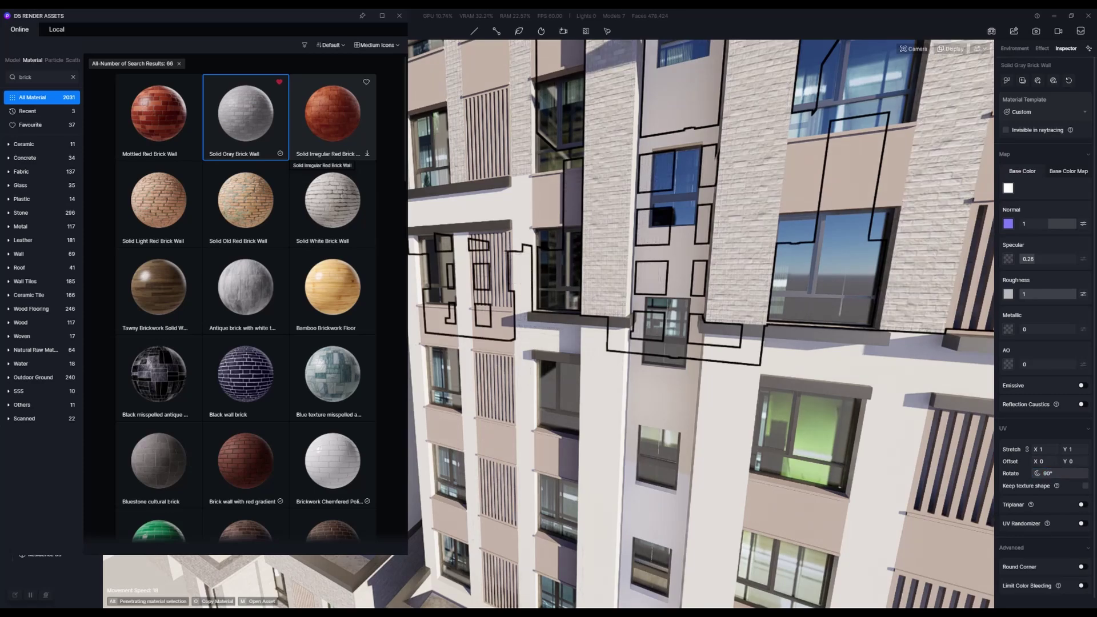
pyautogui.press('s')
pyautogui.moveTo(765, 352); pyautogui.dragTo(703, 320, button='right')
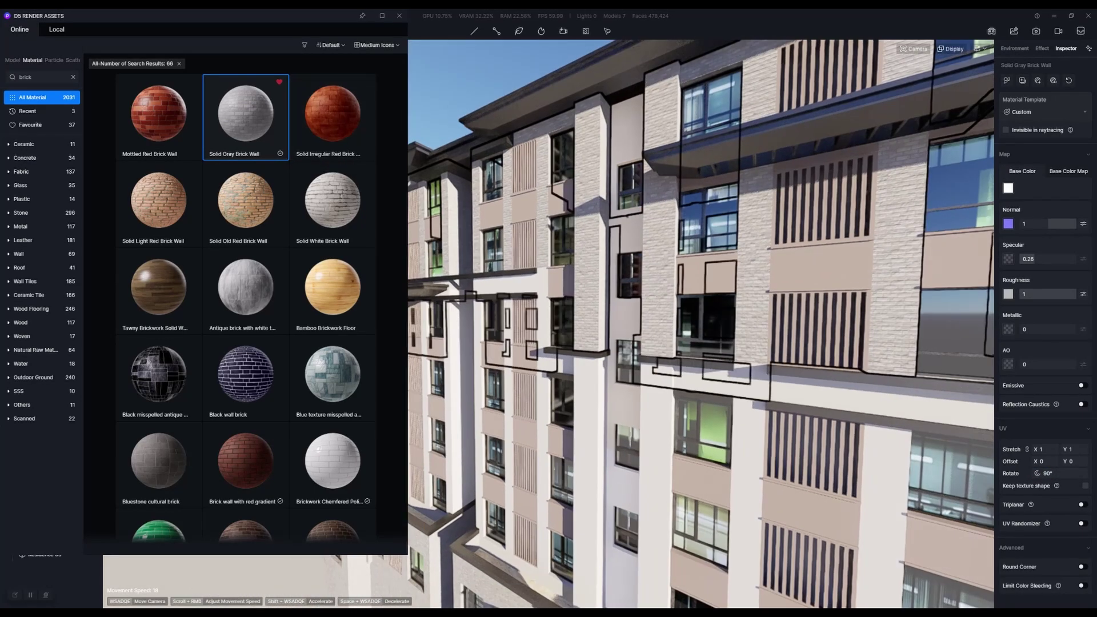
pyautogui.click(399, 16)
# - Look over the retextured buildings from a distance to check how their facades differ
pyautogui.moveTo(491, 188); pyautogui.dragTo(497, 200, button='right')
pyautogui.press('s')
pyautogui.press('s')
pyautogui.press('d')
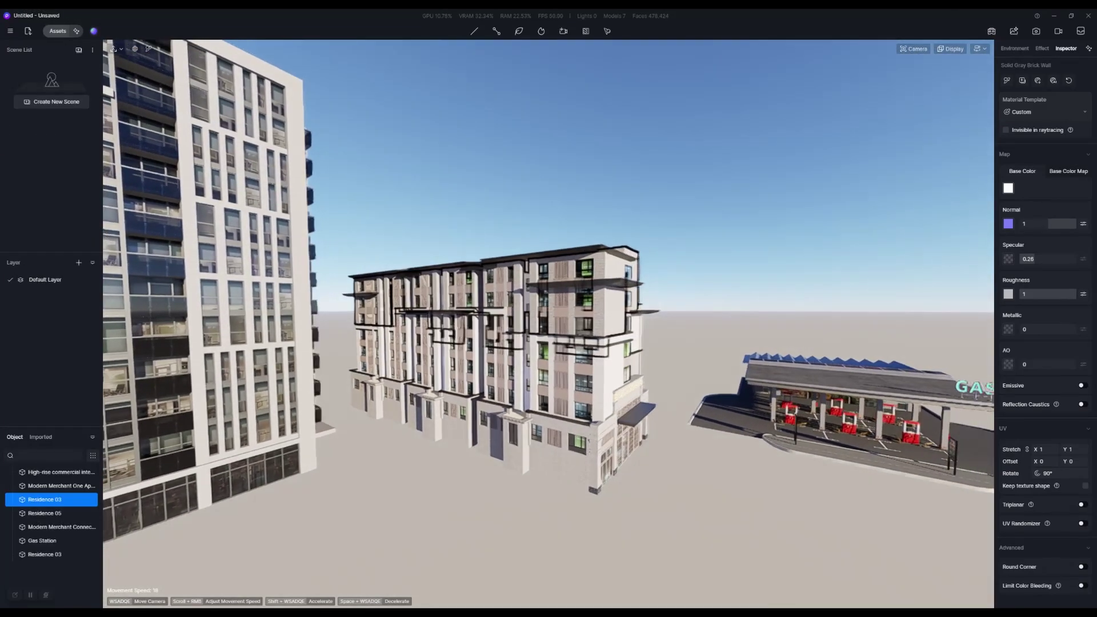
pyautogui.press('a')
pyautogui.moveTo(549, 323); pyautogui.dragTo(352, 323, button='right')
pyautogui.press('s')
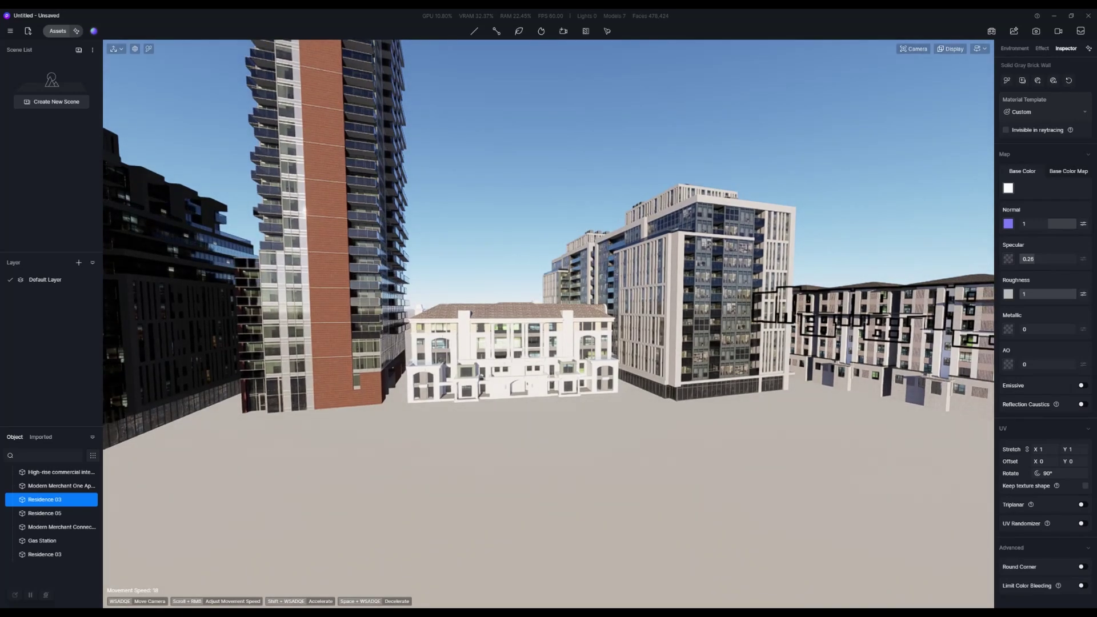
pyautogui.moveTo(300, 320); pyautogui.dragTo(251, 320, button='right')
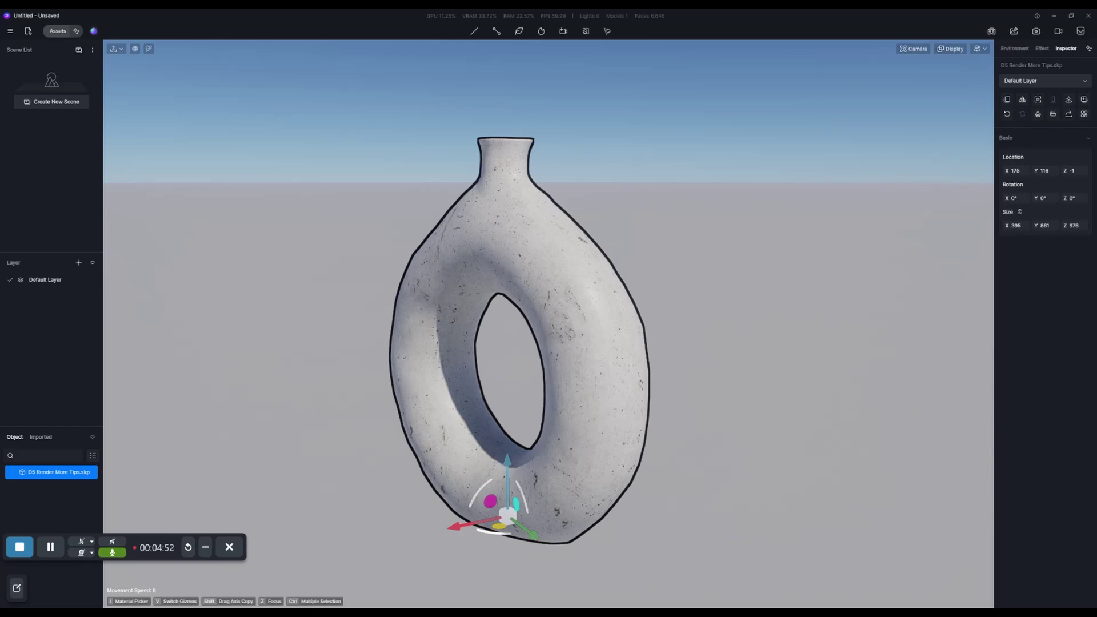
# - Examine the ring-shaped vase's shape and speckled surface from several angles and distances
pyautogui.scroll(3, 548, 342)
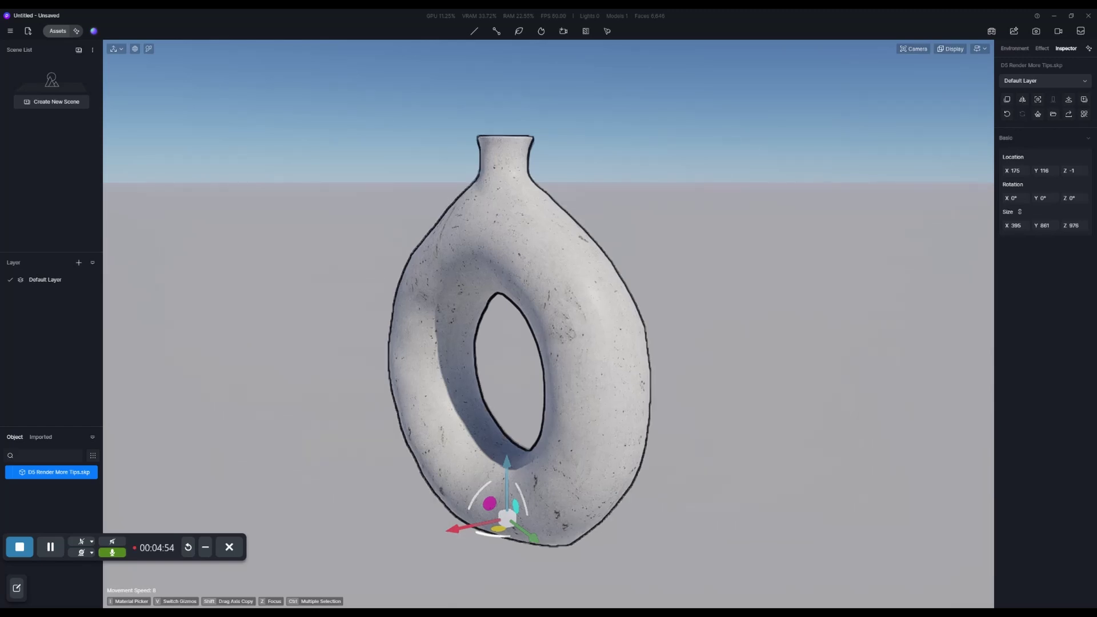
pyautogui.moveTo(549, 343); pyautogui.dragTo(550, 268, button='middle')
pyautogui.moveTo(550, 269); pyautogui.dragTo(448, 197, button='right')
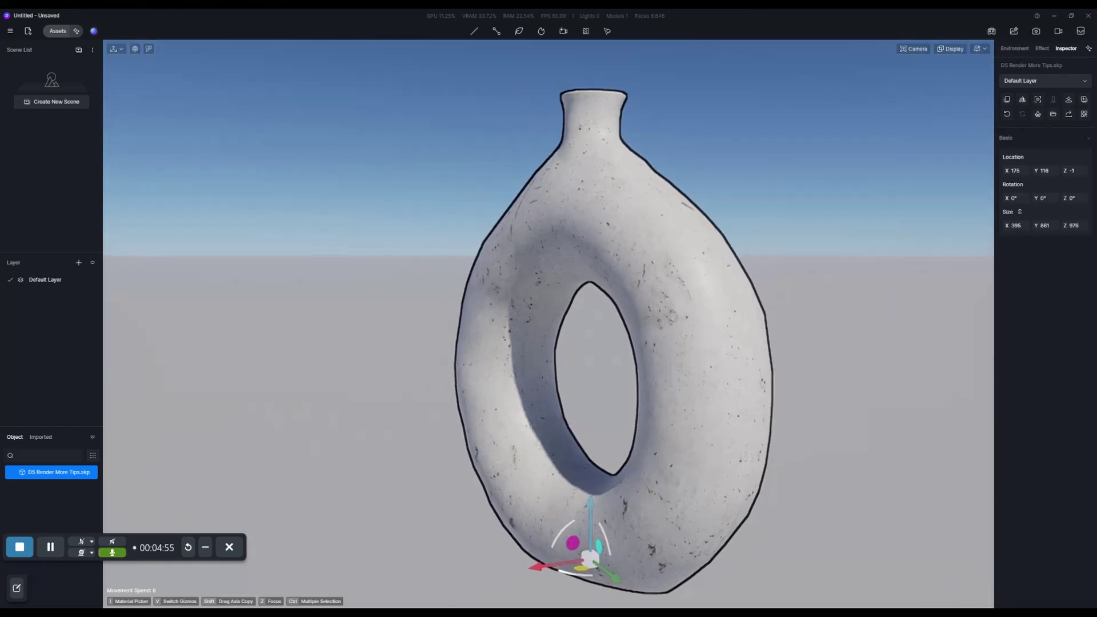
pyautogui.press('d')
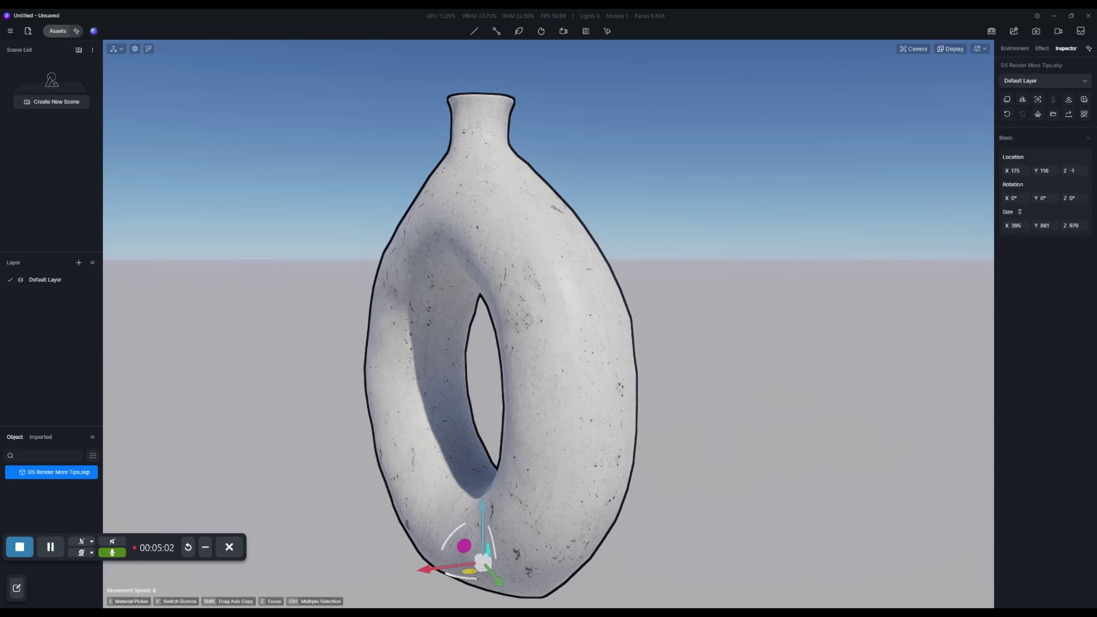
pyautogui.scroll(3, 548, 323)
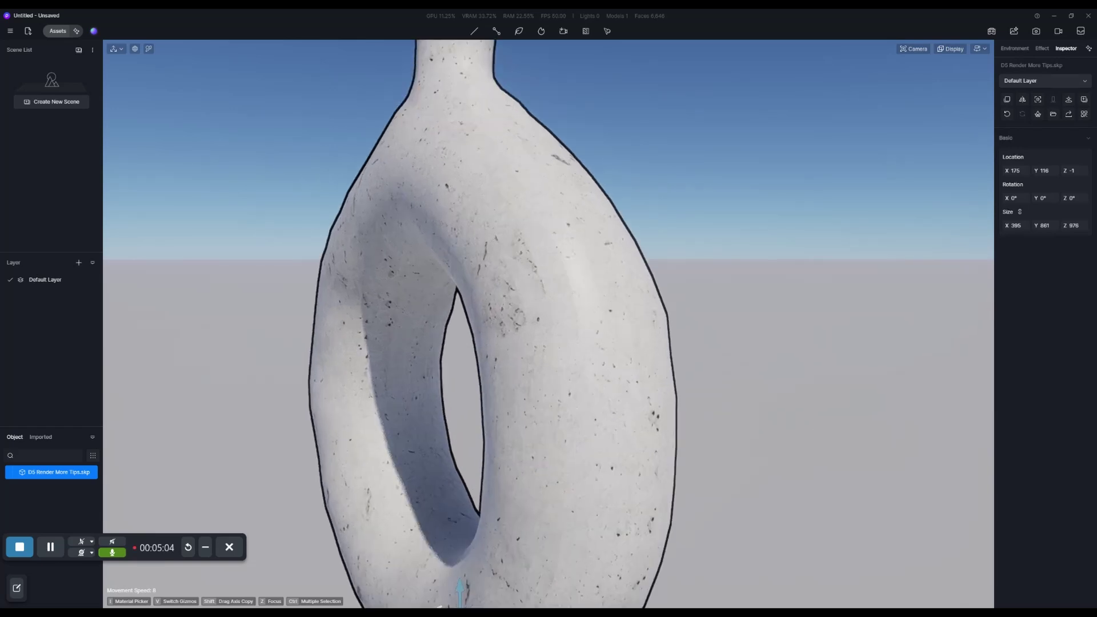
pyautogui.press('s')
pyautogui.press('d')
pyautogui.press('s')
pyautogui.moveTo(549, 323)
pyautogui.mouseDown(button='right')
pyautogui.moveTo(513, 342)
pyautogui.moveTo(486, 330)
pyautogui.moveTo(534, 320)
pyautogui.mouseUp(button='right')
pyautogui.press('w')
pyautogui.scroll(-4, 589, 314)
pyautogui.scroll(-2, 588, 313)
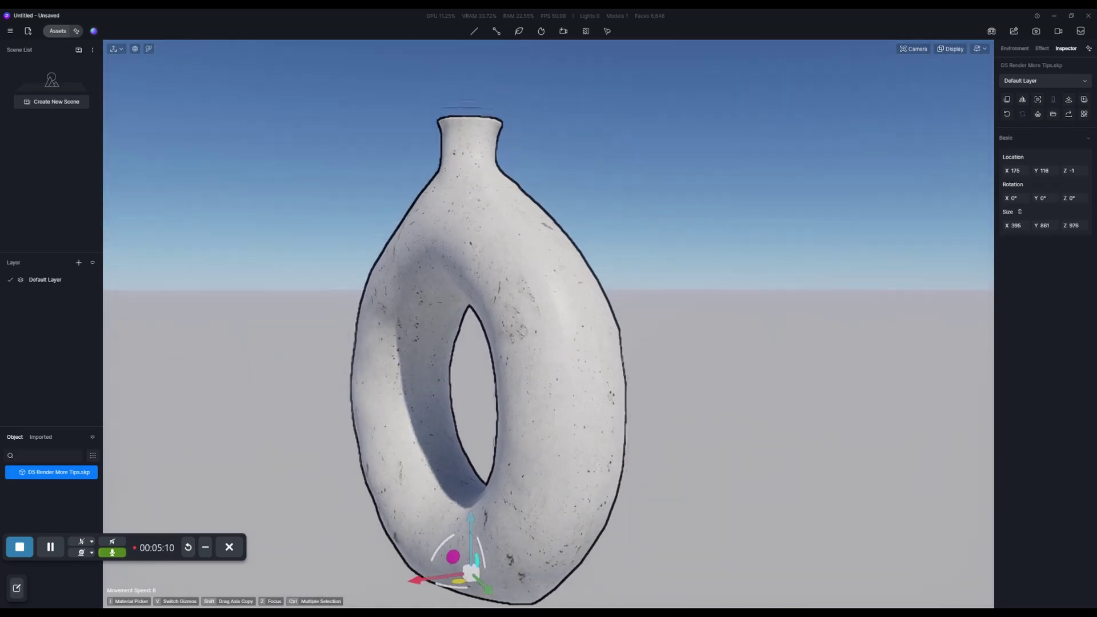
# - Inspect the vase's texture up close around the ring opening and the outer curve, and from farther back
pyautogui.scroll(1, 532, 350)
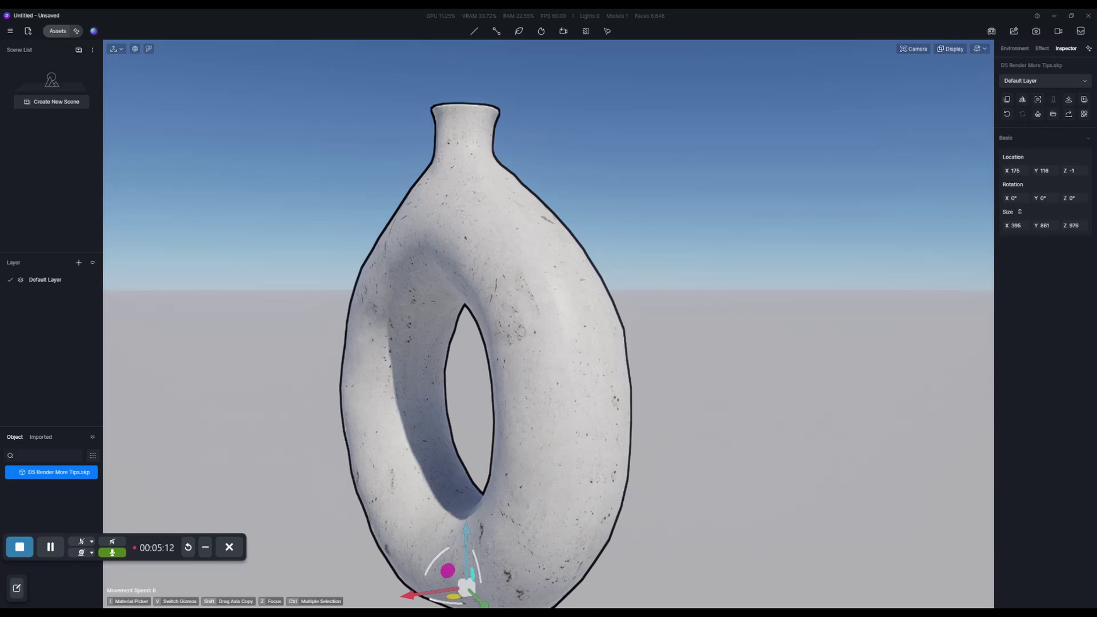
pyautogui.scroll(2, 564, 312)
pyautogui.scroll(3, 548, 320)
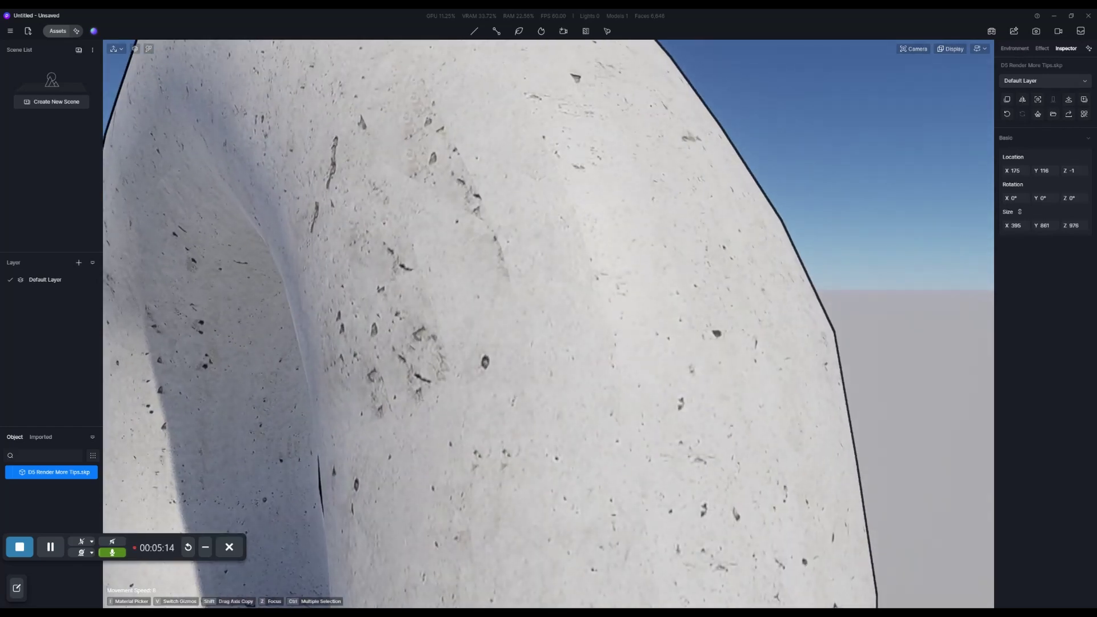
pyautogui.scroll(-5, 548, 324)
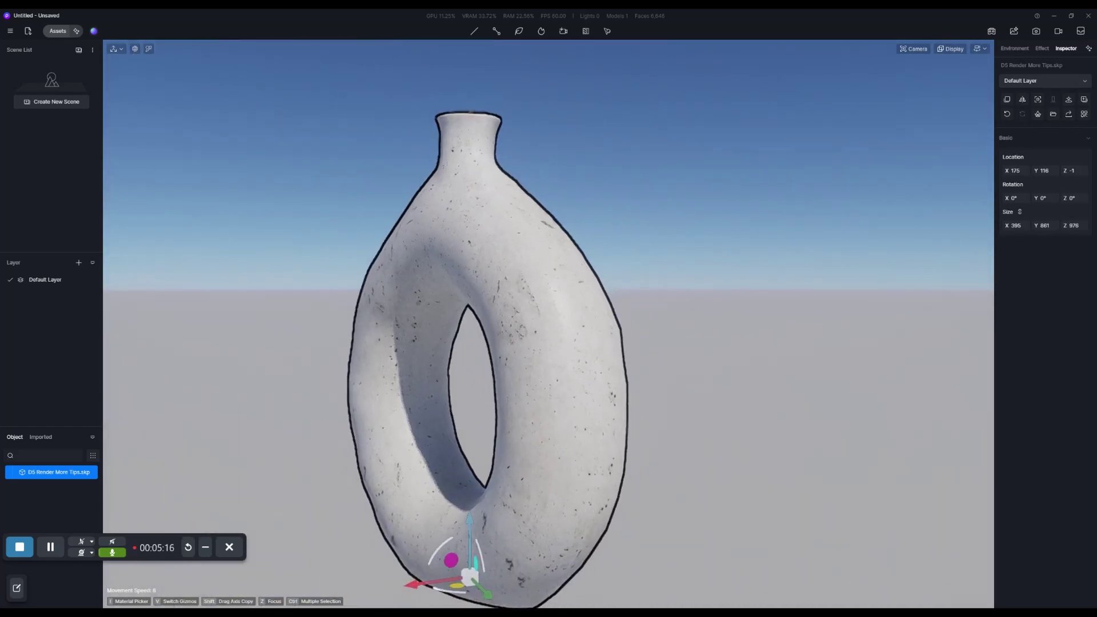
pyautogui.scroll(1, 548, 324)
pyautogui.moveTo(549, 354); pyautogui.dragTo(550, 286, button='middle')
pyautogui.press('a')
pyautogui.moveTo(548, 323); pyautogui.dragTo(529, 288, button='right')
pyautogui.press('s')
pyautogui.press('d')
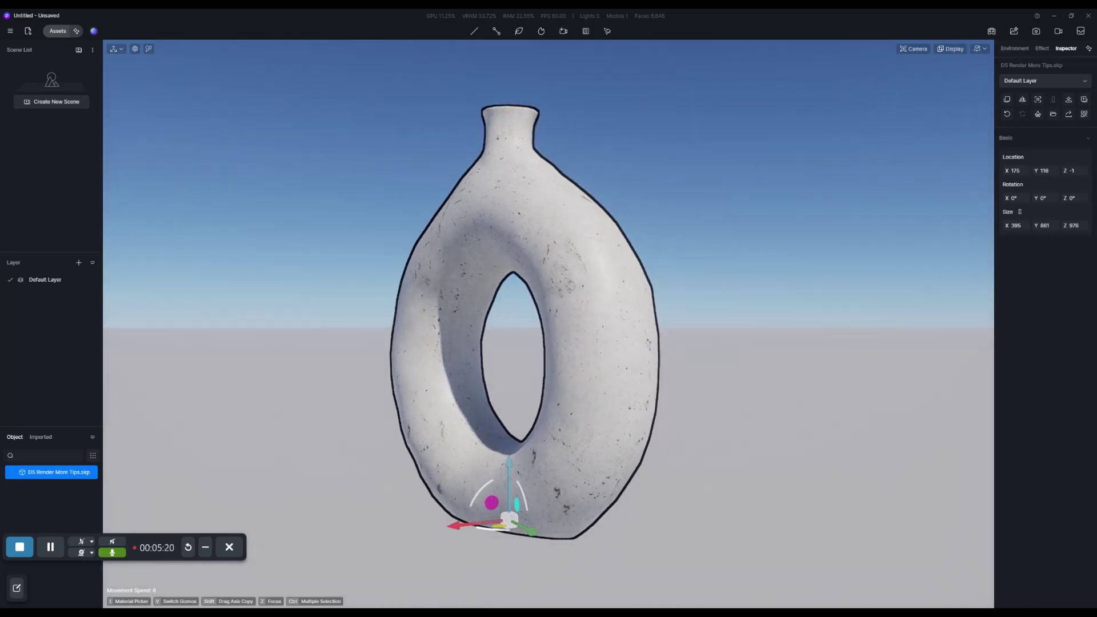
# - Sample the vase's material and enable Triplanar mapping in its UV settings
pyautogui.press('i')
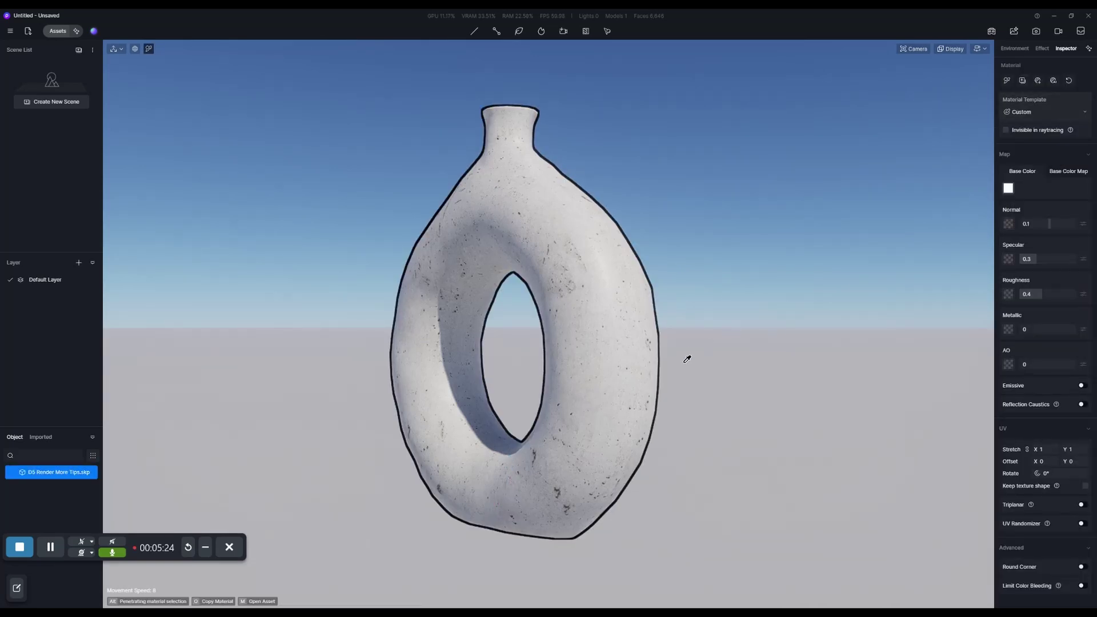
pyautogui.scroll(2, 642, 397)
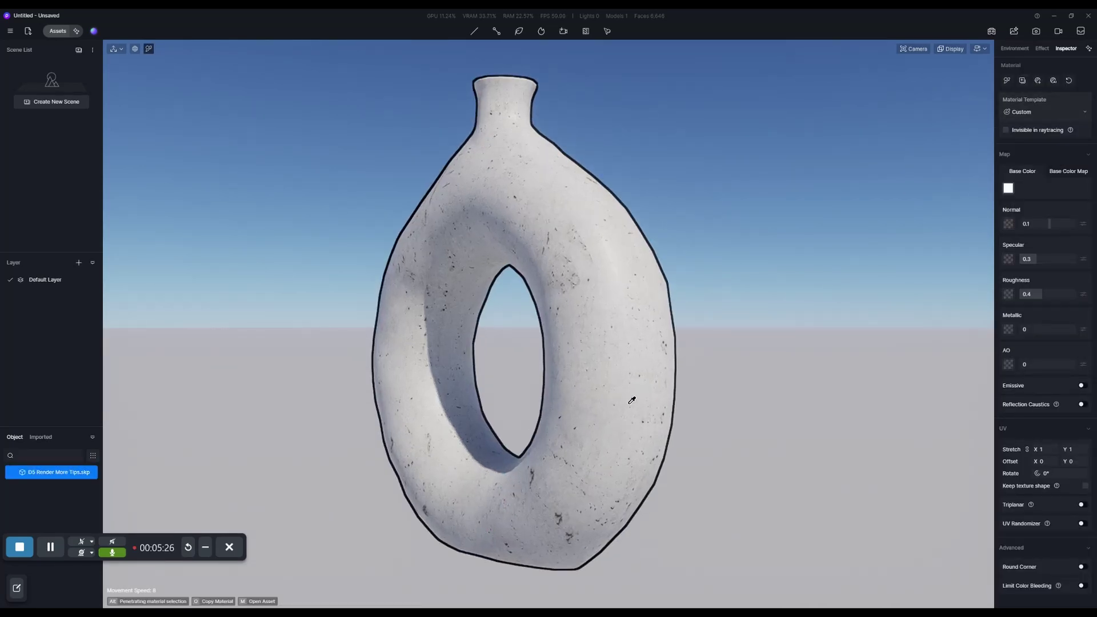
pyautogui.scroll(5, 631, 400)
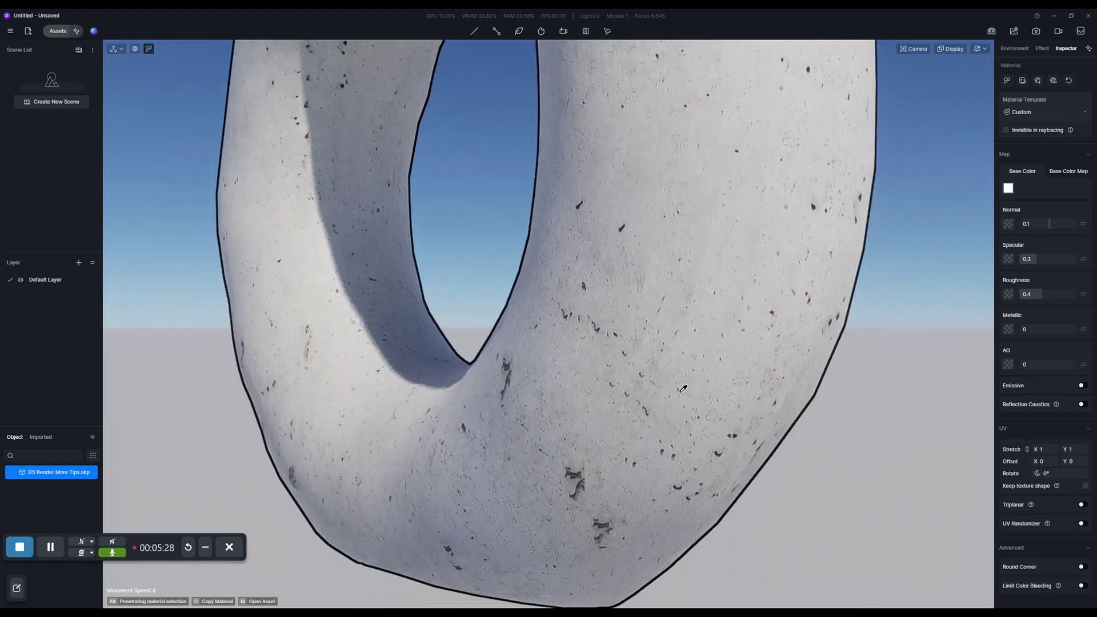
pyautogui.moveTo(684, 388); pyautogui.dragTo(514, 359, button='right')
pyautogui.moveTo(509, 274); pyautogui.dragTo(503, 397, button='middle')
pyautogui.moveTo(504, 397); pyautogui.dragTo(614, 391, button='right')
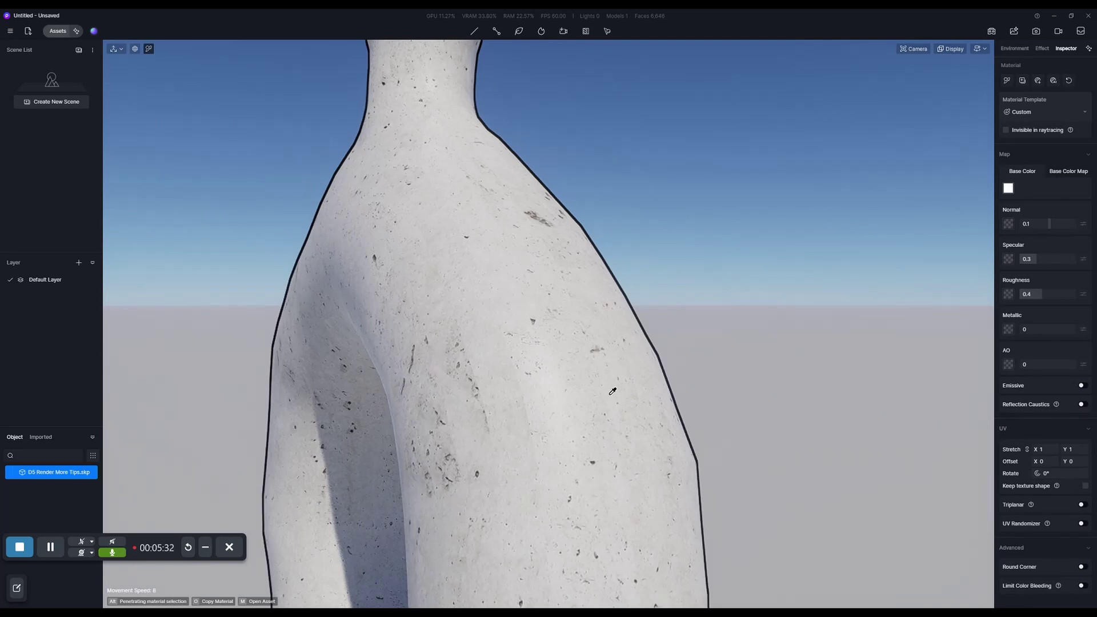
pyautogui.scroll(-1, 1003, 429)
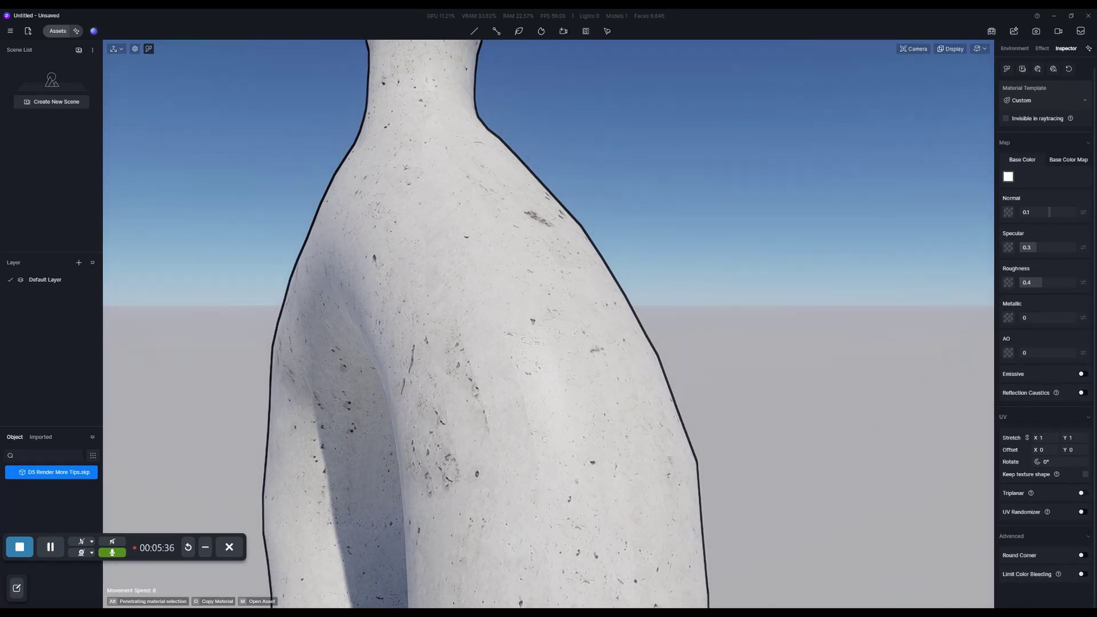
pyautogui.click(1083, 493)
# - Compare the texture on the vase's upper curve with Triplanar mapping on and off, leaving it enabled
pyautogui.moveTo(539, 377); pyautogui.dragTo(615, 368, button='right')
pyautogui.scroll(-3, 615, 368)
pyautogui.scroll(3, 614, 369)
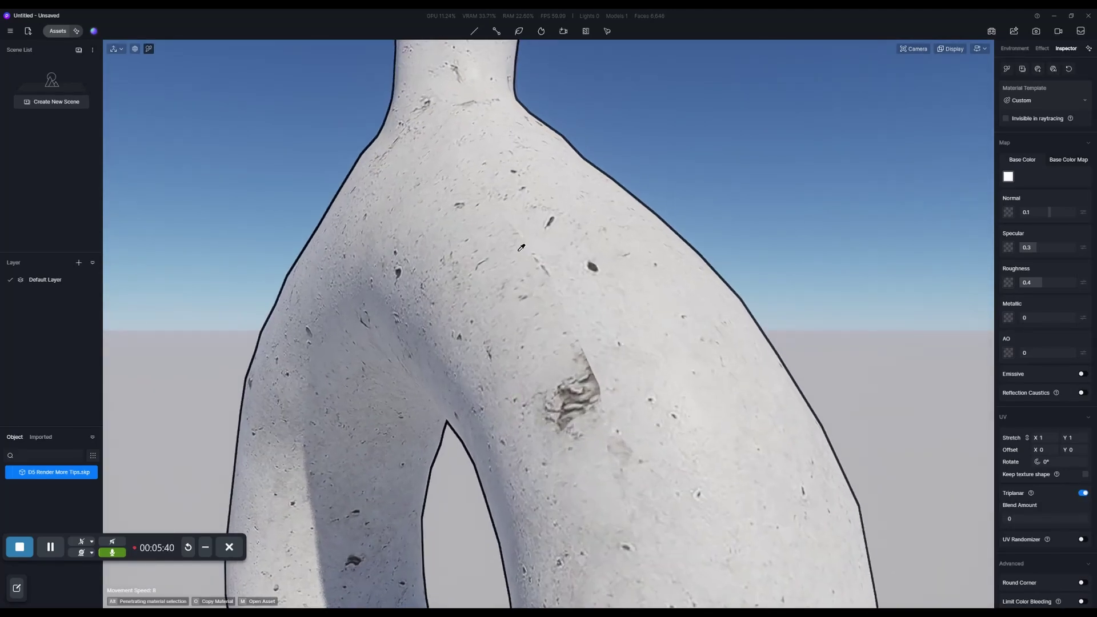
pyautogui.scroll(-5, 521, 239)
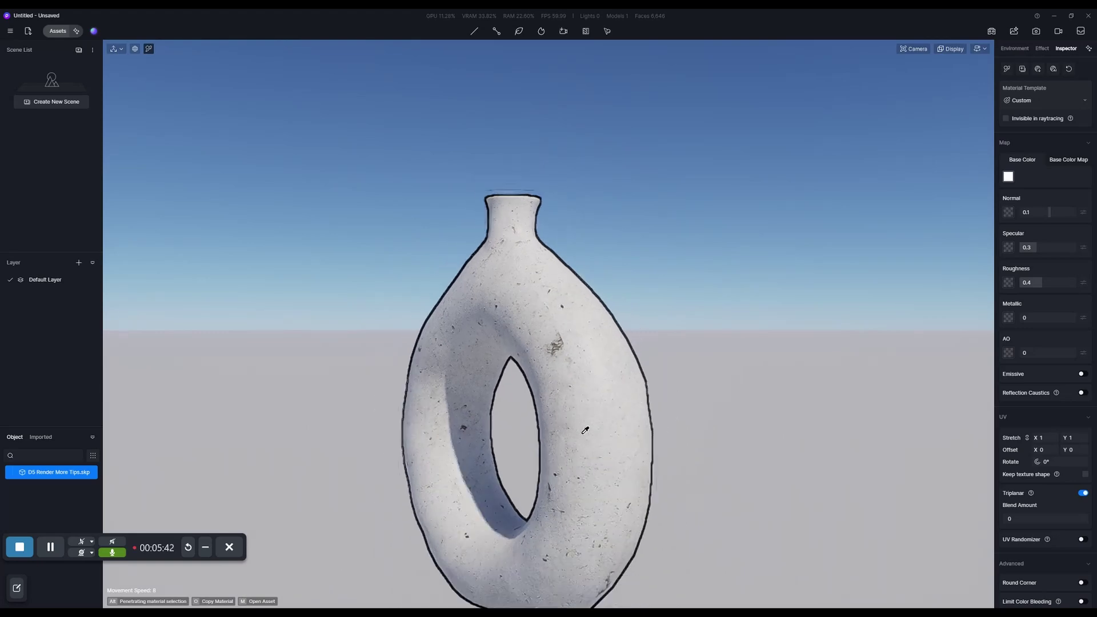
pyautogui.scroll(5, 548, 320)
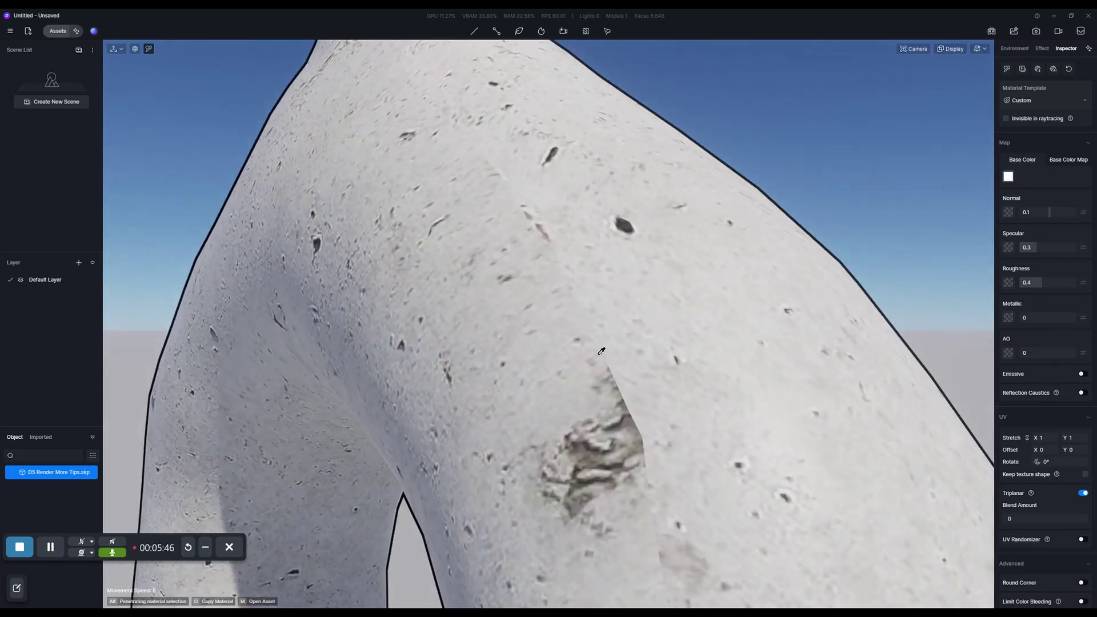
pyautogui.scroll(-1, 1057, 462)
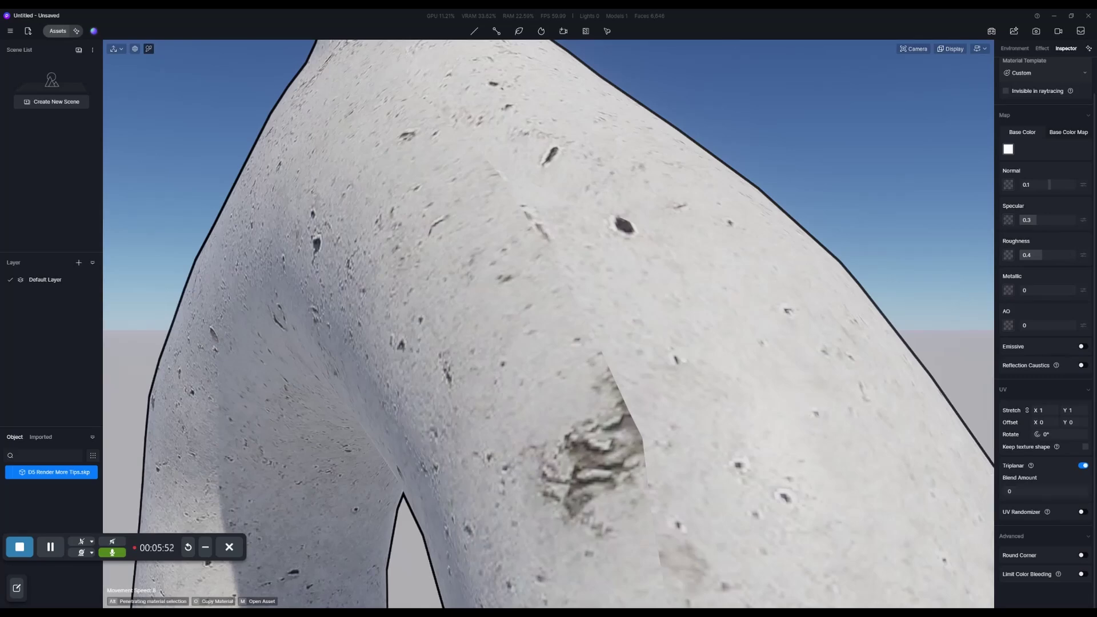
pyautogui.click(1083, 465)
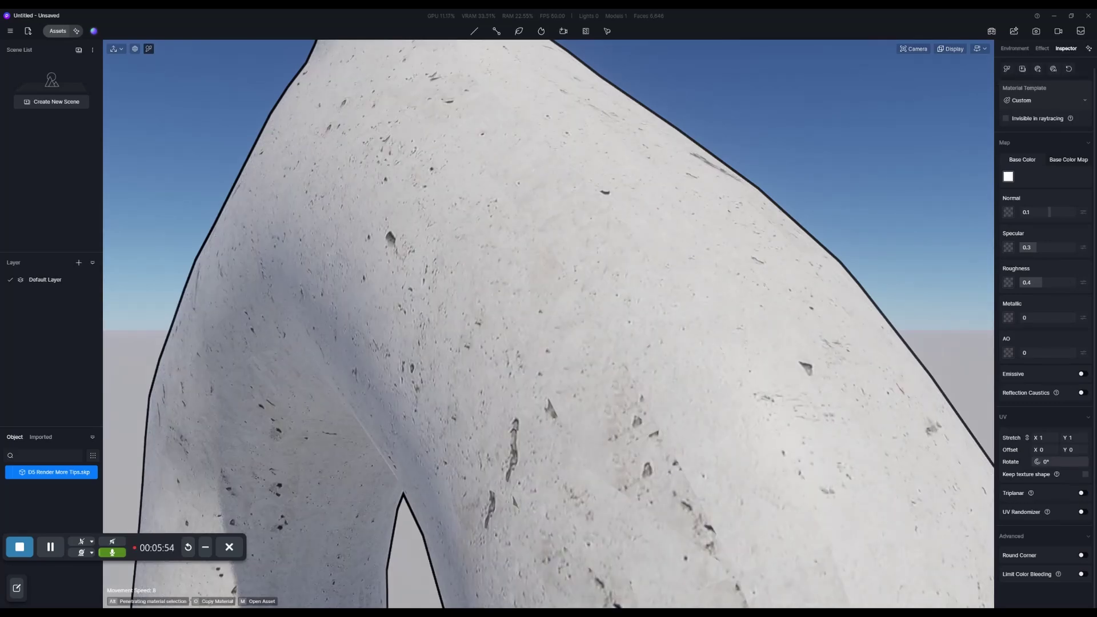
pyautogui.click(1082, 493)
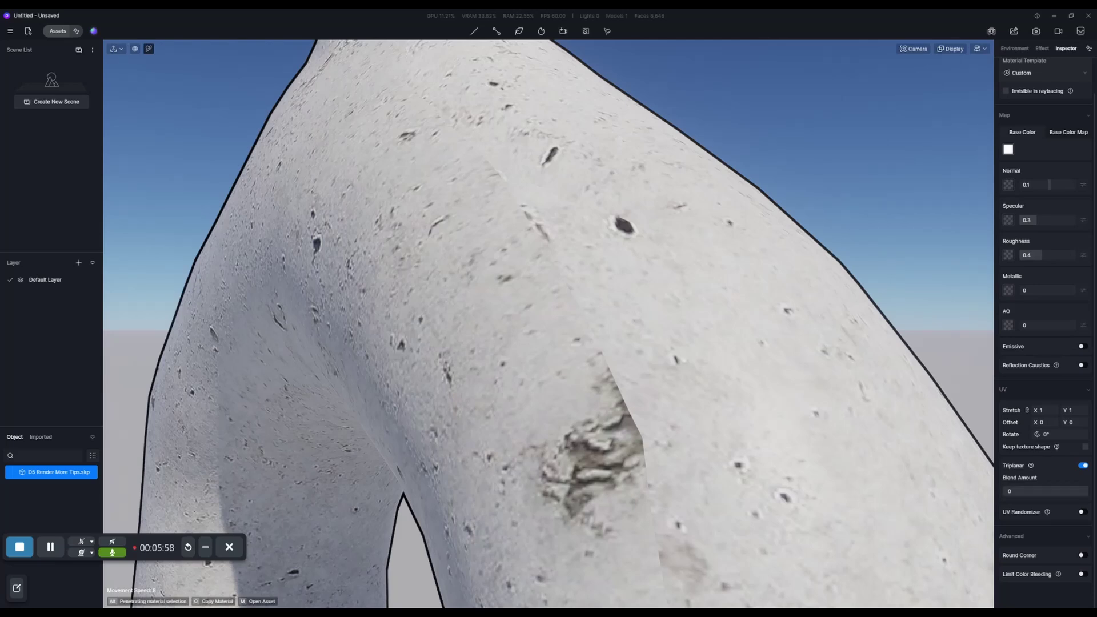
# - Set the Triplanar Blend Amount to 1 and check the texture on the vase's underside
pyautogui.moveTo(1006, 491); pyautogui.dragTo(1089, 492)
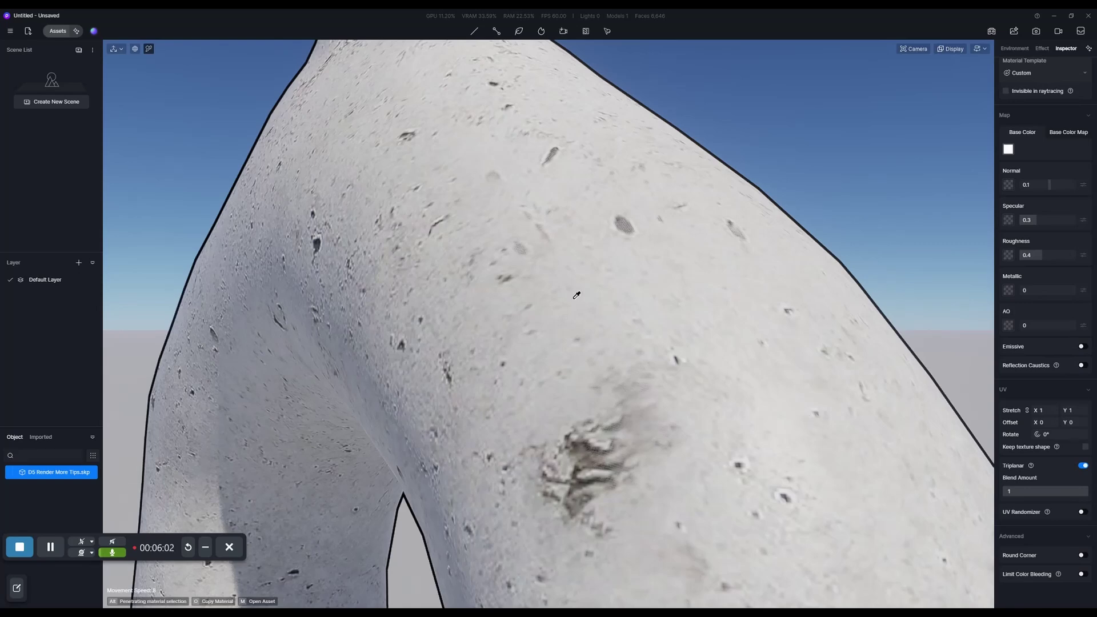
pyautogui.scroll(-5, 620, 378)
pyautogui.moveTo(621, 377); pyautogui.dragTo(452, 323, button='middle')
pyautogui.scroll(4, 452, 324)
pyautogui.moveTo(452, 324); pyautogui.dragTo(454, 249, button='right')
# - Compare the vase's texture seams at Blend Amount 0 and 1, keep 1, and exit material picking
pyautogui.moveTo(1063, 491); pyautogui.dragTo(1003, 491)
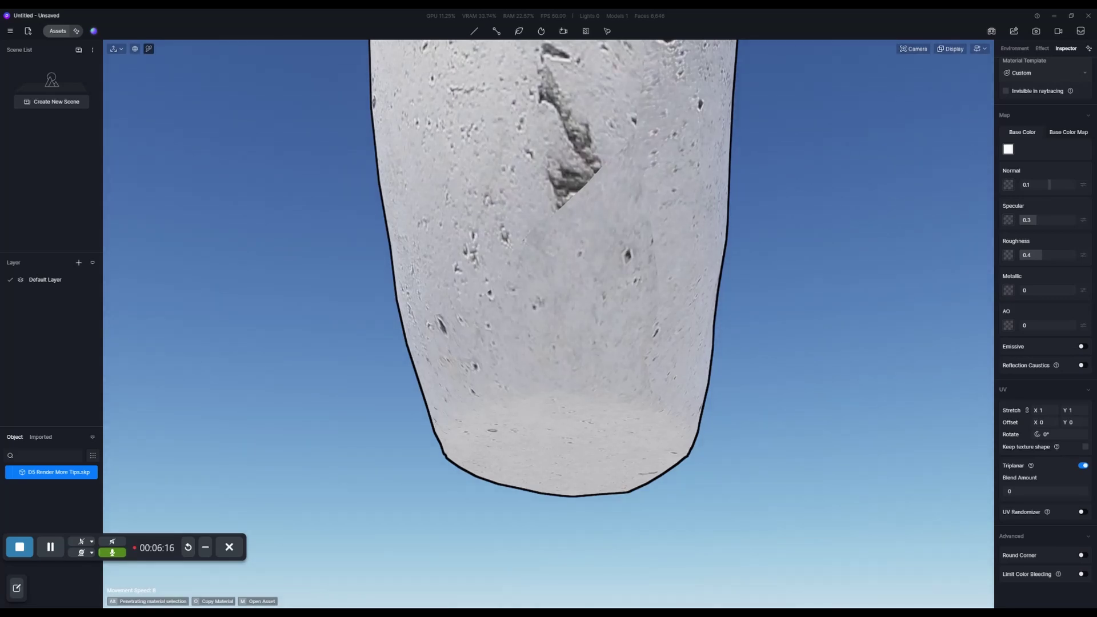
pyautogui.moveTo(1004, 491); pyautogui.dragTo(1089, 491)
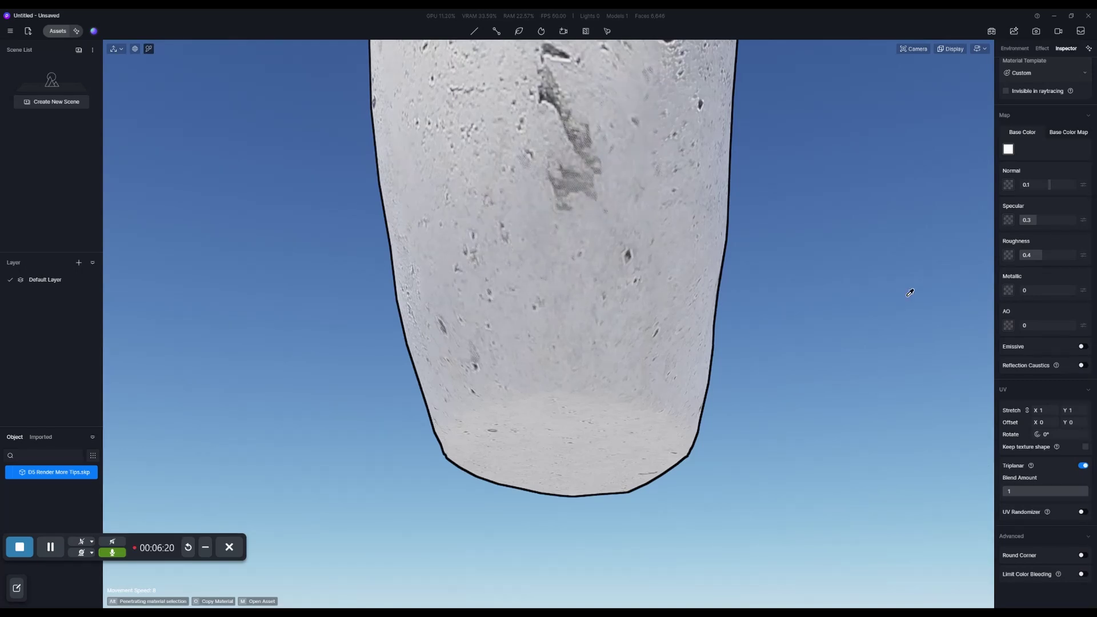
pyautogui.scroll(2, 910, 293)
pyautogui.scroll(-5, 910, 293)
pyautogui.moveTo(910, 293); pyautogui.dragTo(656, 429, button='right')
pyautogui.scroll(2, 656, 428)
pyautogui.scroll(-2, 687, 400)
pyautogui.scroll(2, 759, 417)
pyautogui.scroll(-2, 758, 417)
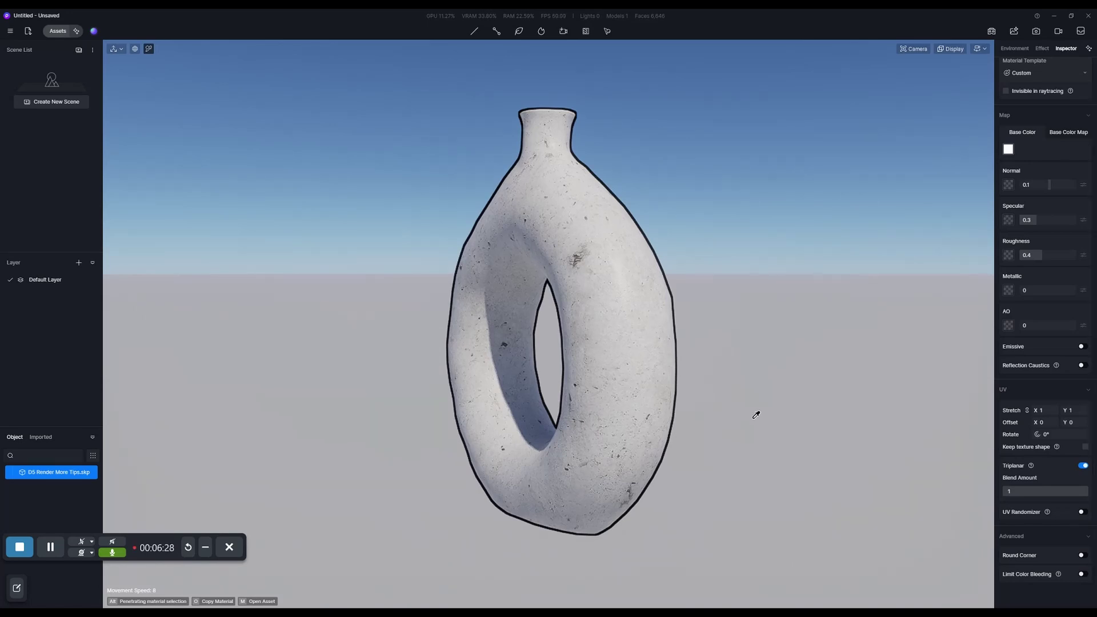
pyautogui.rightClick(768, 423)
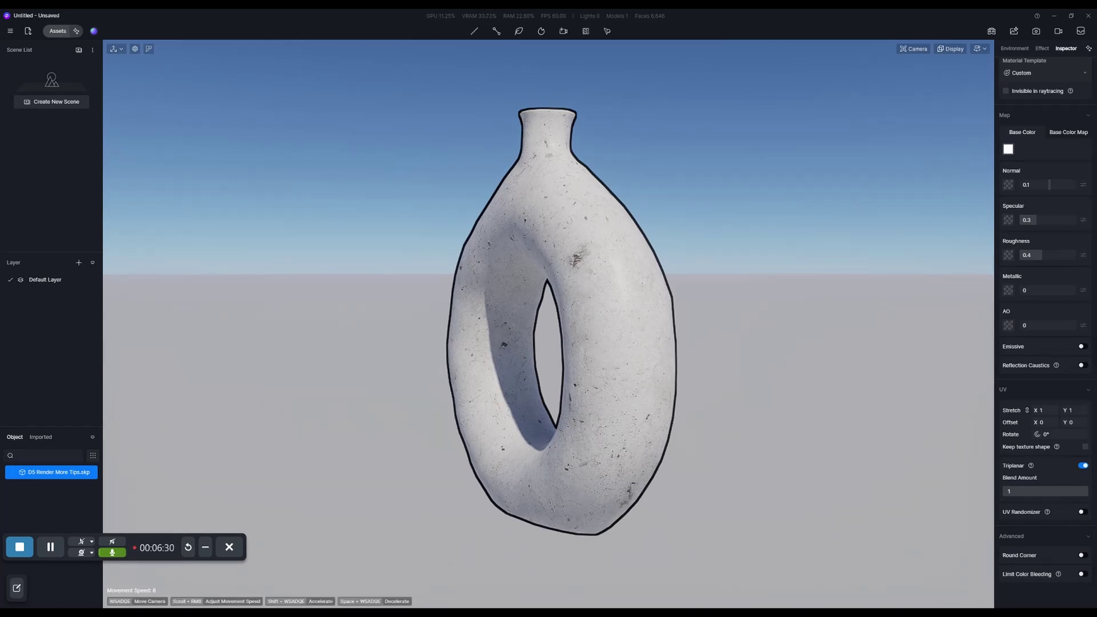
# - Select the vase and rotate it about its vertical axis to a Z rotation of 351°
pyautogui.click(768, 422)
pyautogui.click(619, 366)
pyautogui.scroll(-2, 619, 366)
pyautogui.scroll(2, 620, 366)
pyautogui.moveTo(620, 365); pyautogui.dragTo(620, 472, button='middle')
pyautogui.scroll(2, 548, 365)
pyautogui.moveTo(548, 365); pyautogui.dragTo(551, 491, button='right')
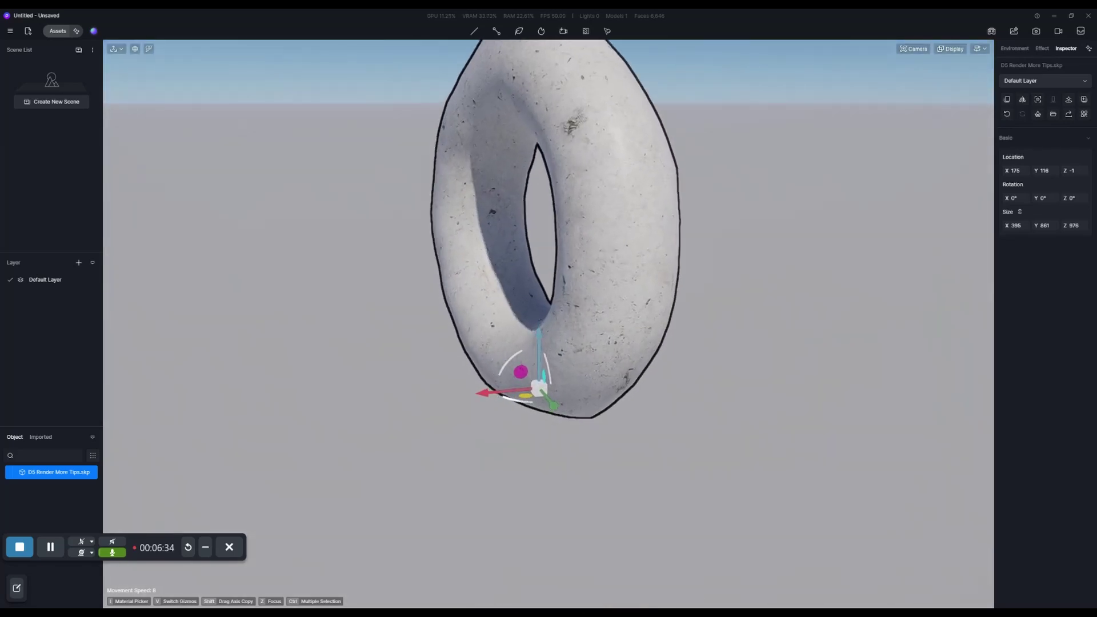
pyautogui.moveTo(517, 400); pyautogui.dragTo(314, 441)
pyautogui.moveTo(410, 455); pyautogui.dragTo(433, 457)
pyautogui.scroll(-3, 492, 477)
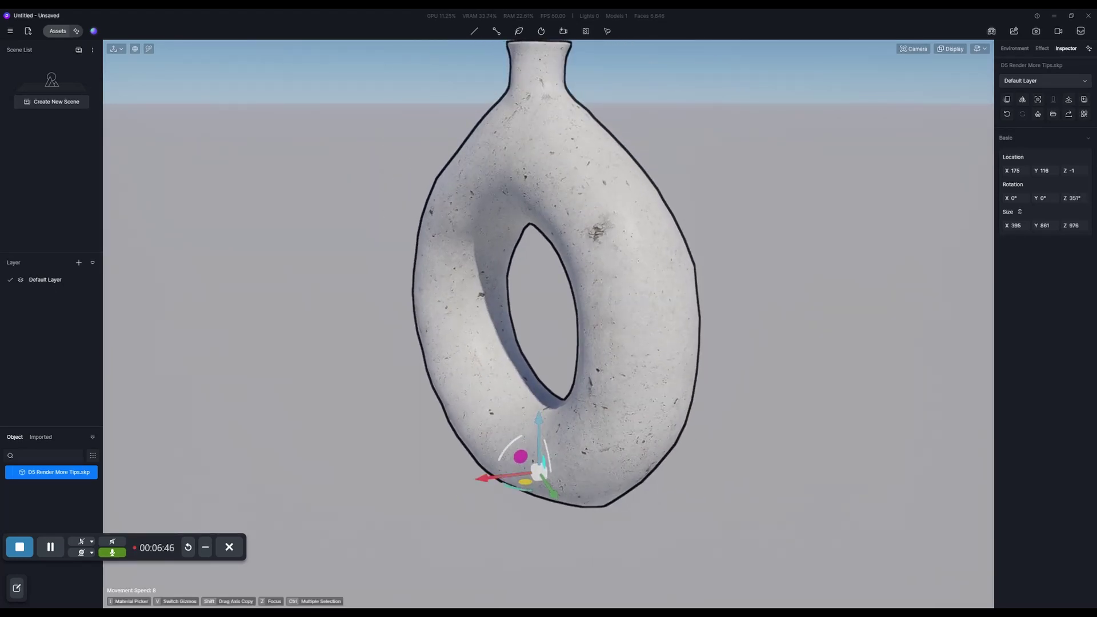
# - Rotate the vase further about its vertical axis to a Z rotation of 345° and view it whole
pyautogui.scroll(-3, 548, 323)
pyautogui.scroll(3, 548, 324)
pyautogui.moveTo(534, 474); pyautogui.dragTo(489, 518)
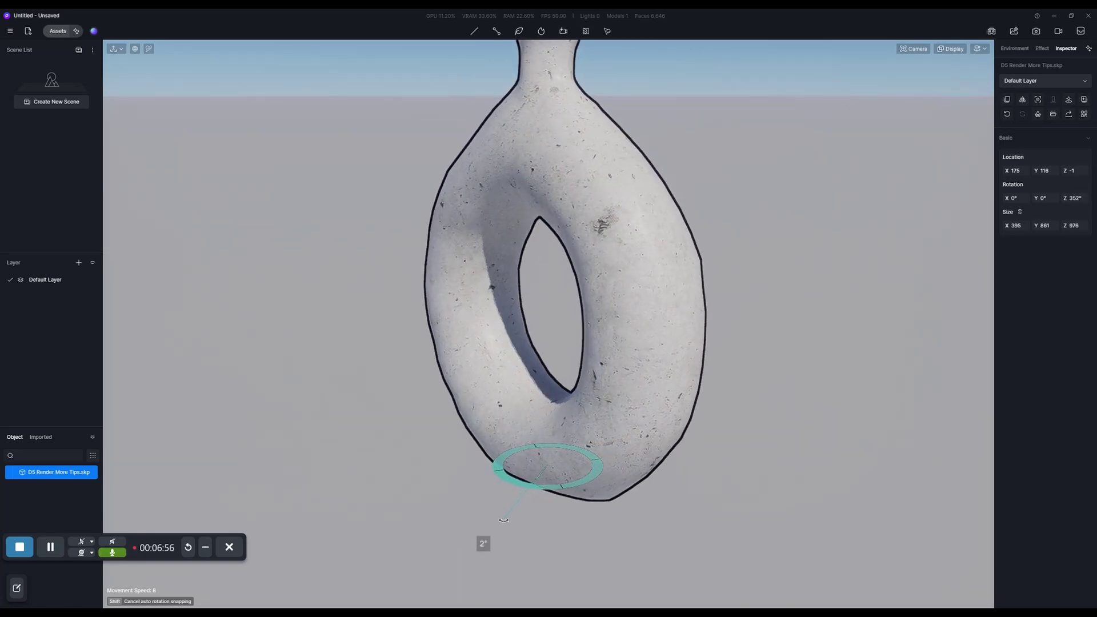
pyautogui.moveTo(510, 529); pyautogui.dragTo(467, 530)
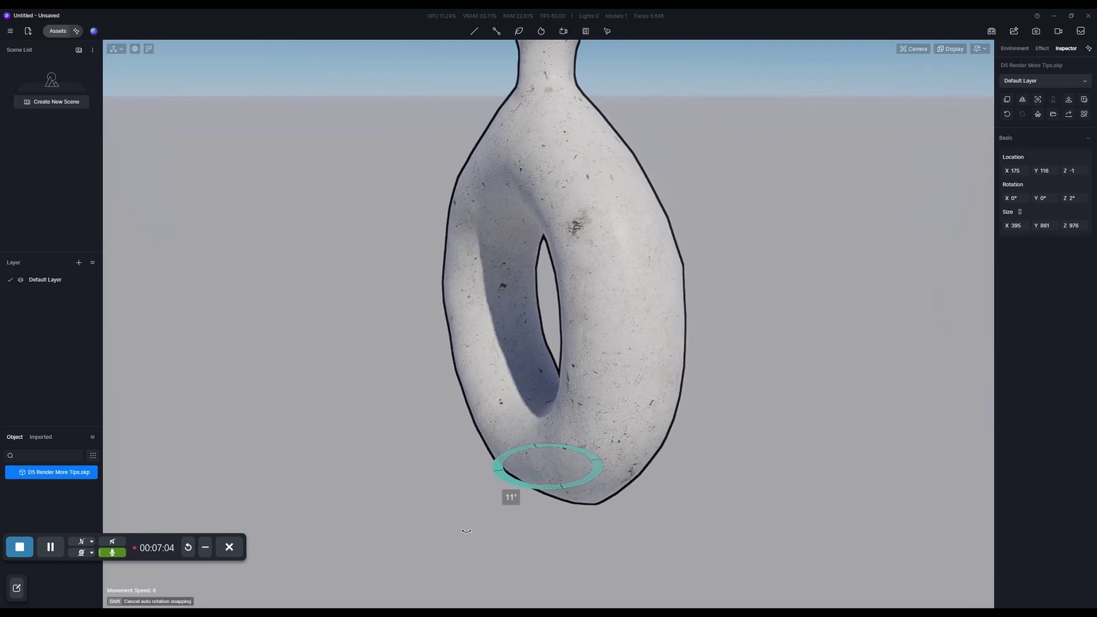
pyautogui.moveTo(466, 531); pyautogui.dragTo(516, 537)
pyautogui.moveTo(516, 534); pyautogui.dragTo(517, 451, button='right')
pyautogui.press('s')
pyautogui.press('q')
pyautogui.press('w')
pyautogui.press('q')
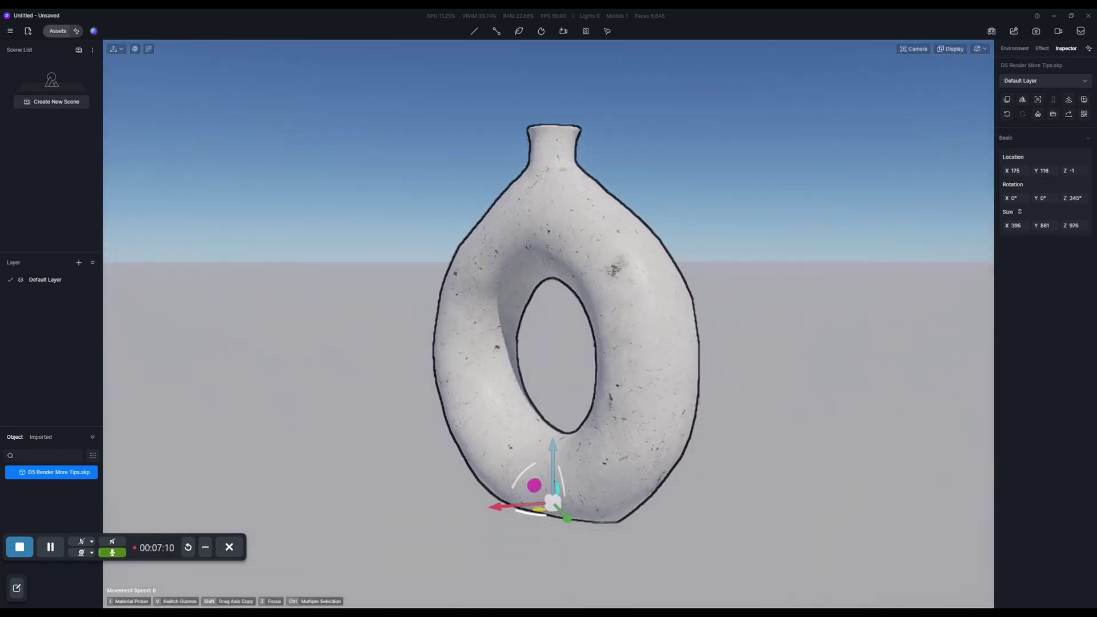
pyautogui.press('w')
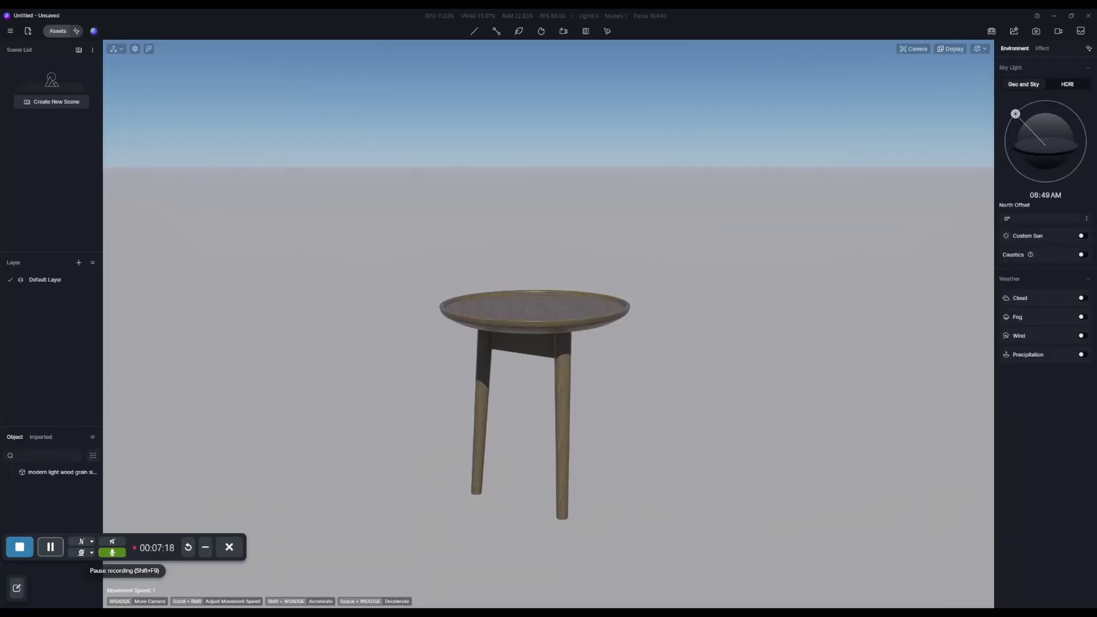
# - Copy the wood grain side table along the X axis and duplicate it again to form a row of three
pyautogui.click(535, 312)
pyautogui.scroll(-2, 549, 324)
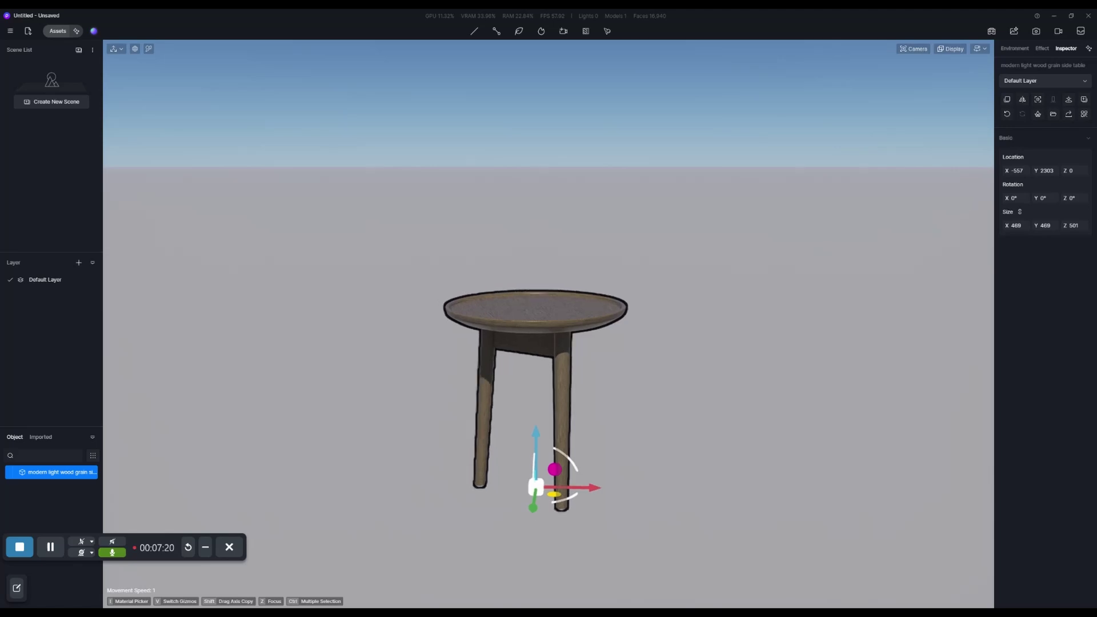
pyautogui.keyDown('shift'); pyautogui.moveTo(594, 482); pyautogui.dragTo(779, 495); pyautogui.keyUp('shift')
pyautogui.press('d')
pyautogui.press('s')
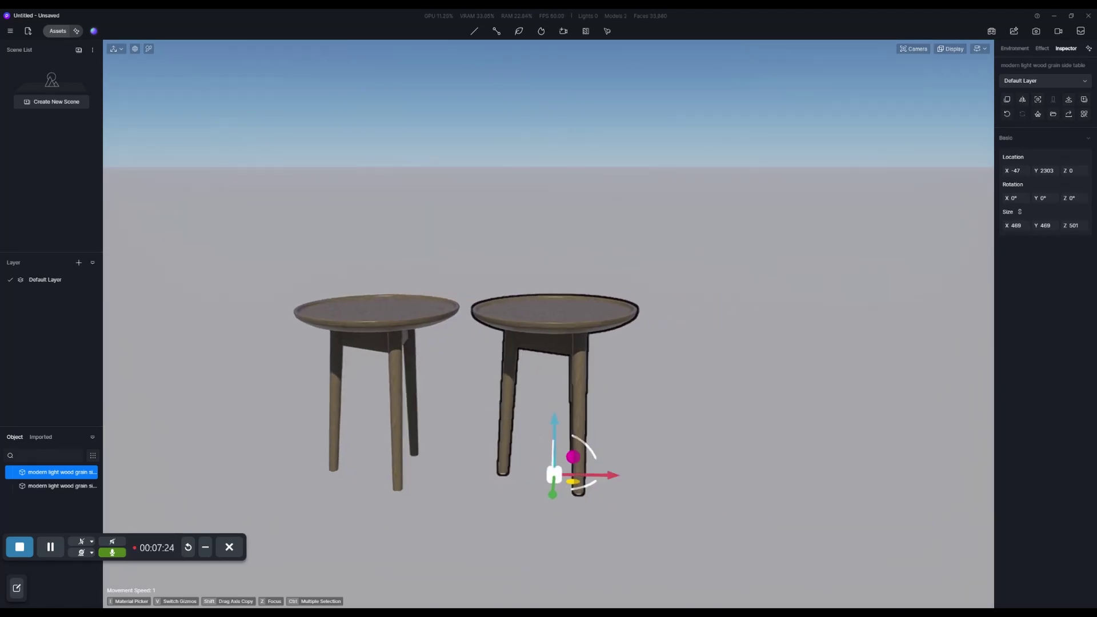
pyautogui.hotkey('ctrl', 'd')
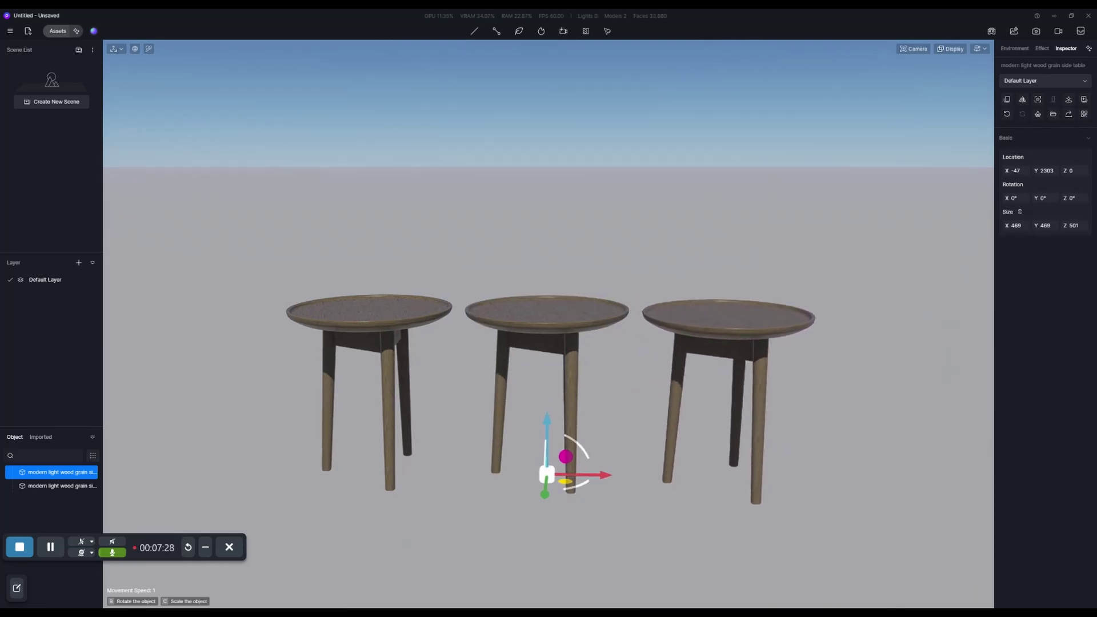
pyautogui.click(720, 483)
pyautogui.press('w')
# - Sample the side tables' shared material and set its Base Color to red with HSV 0, 100, 100
pyautogui.click(614, 384)
pyautogui.scroll(3, 563, 343)
pyautogui.click(562, 346)
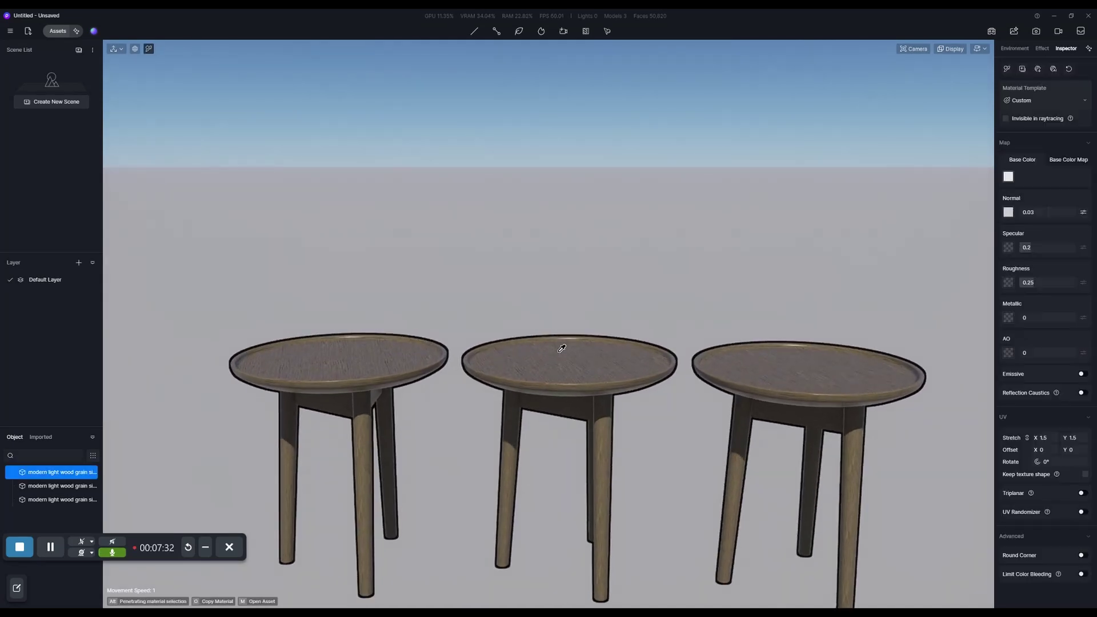
pyautogui.click(1008, 176)
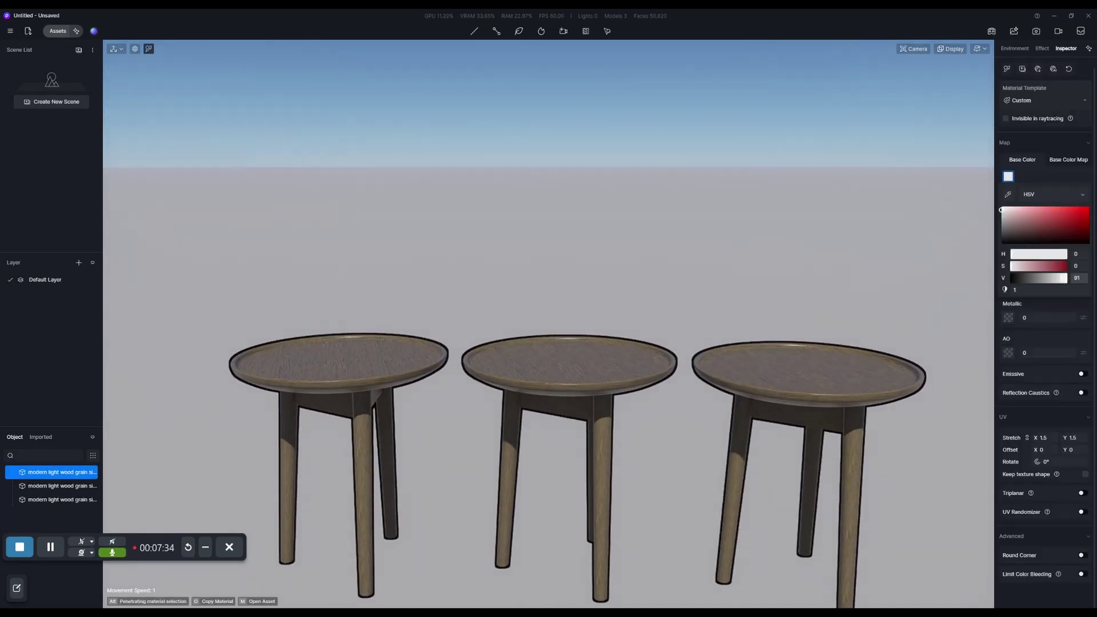
pyautogui.click(1088, 206)
pyautogui.press('q')
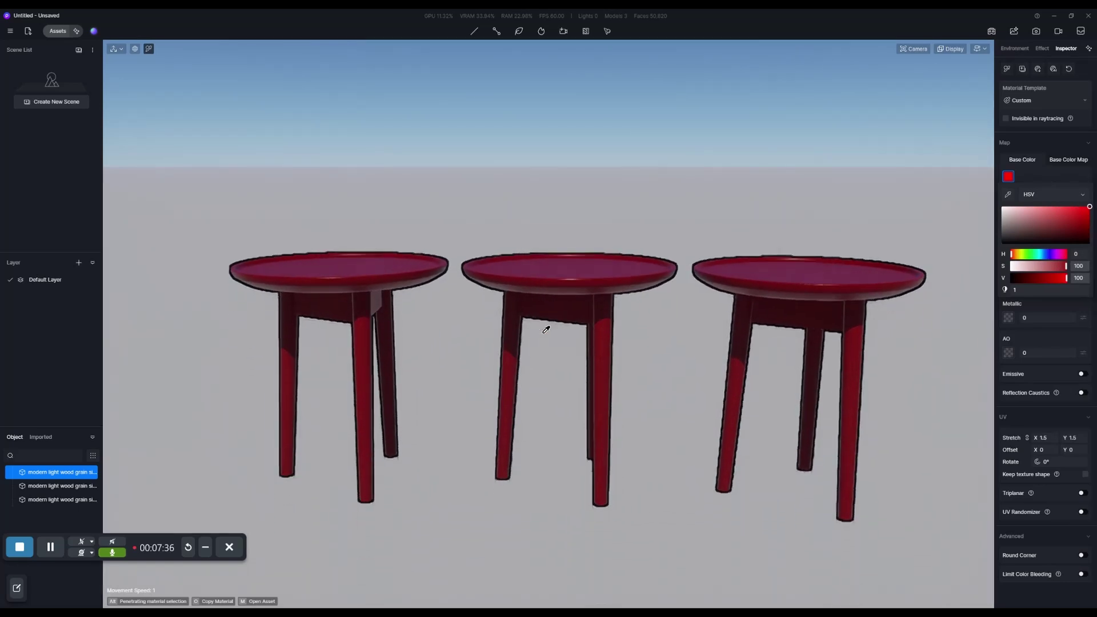
pyautogui.press('e')
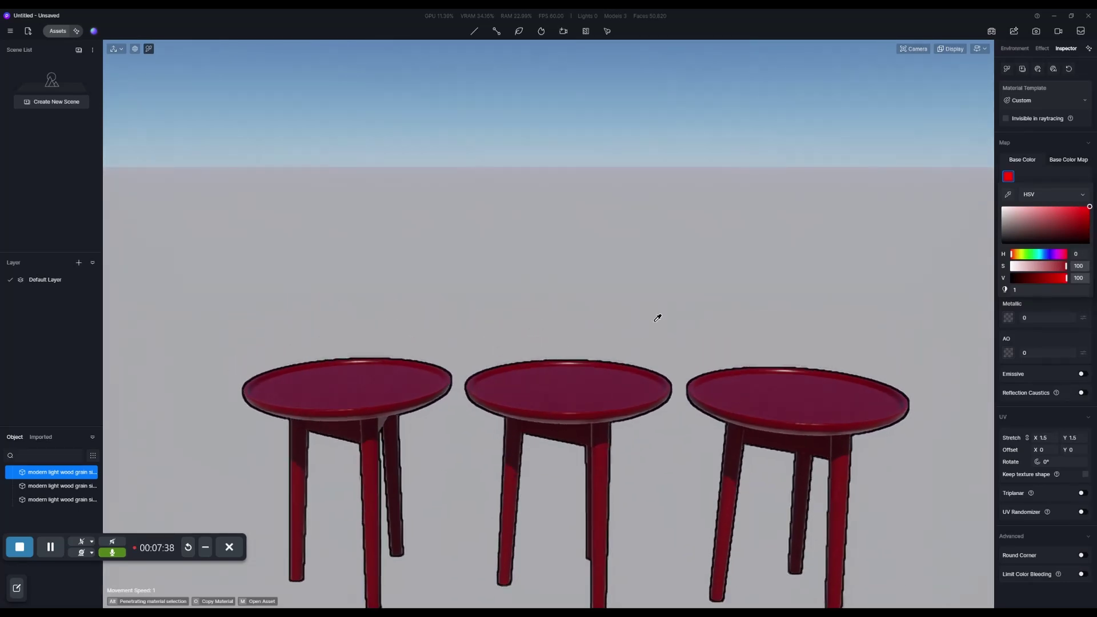
pyautogui.moveTo(657, 316); pyautogui.dragTo(673, 407, button='right')
pyautogui.scroll(-3, 674, 406)
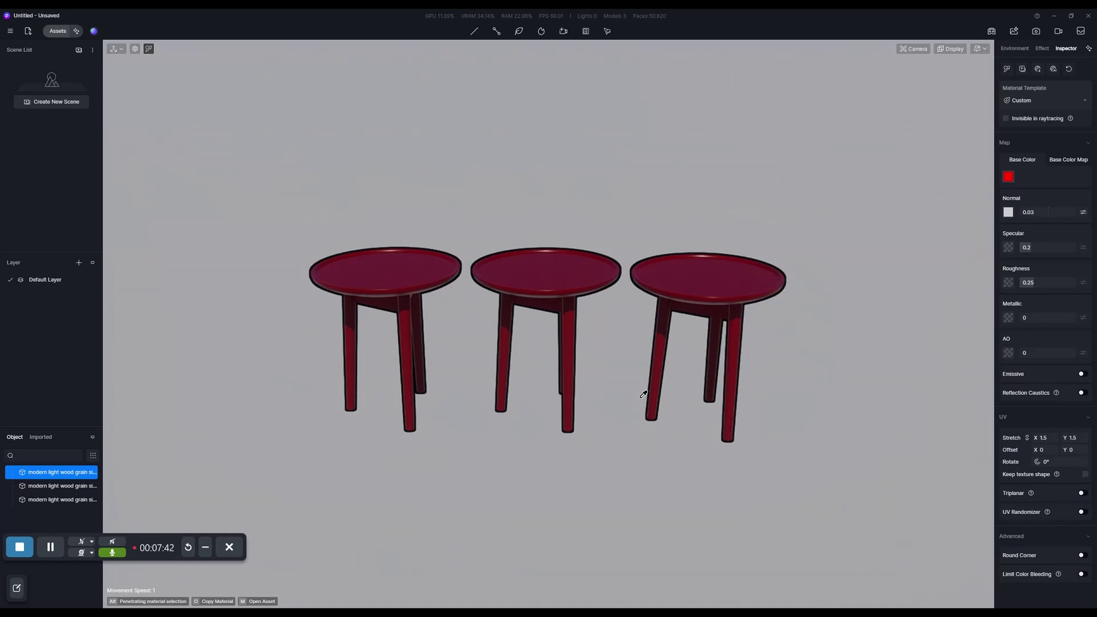
pyautogui.scroll(2, 590, 401)
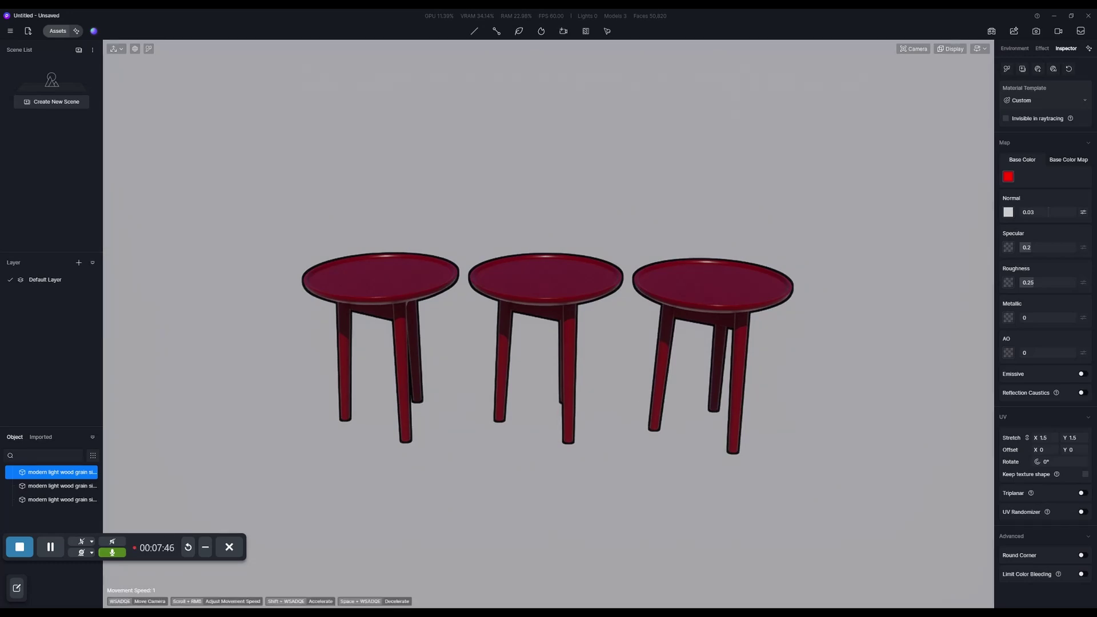
# - Duplicate the red side table at the end of the row and place the copy beside it as a fourth table
pyautogui.scroll(-1, 594, 354)
pyautogui.moveTo(663, 355); pyautogui.dragTo(584, 376, button='middle')
pyautogui.click(613, 301)
pyautogui.scroll(-1, 613, 301)
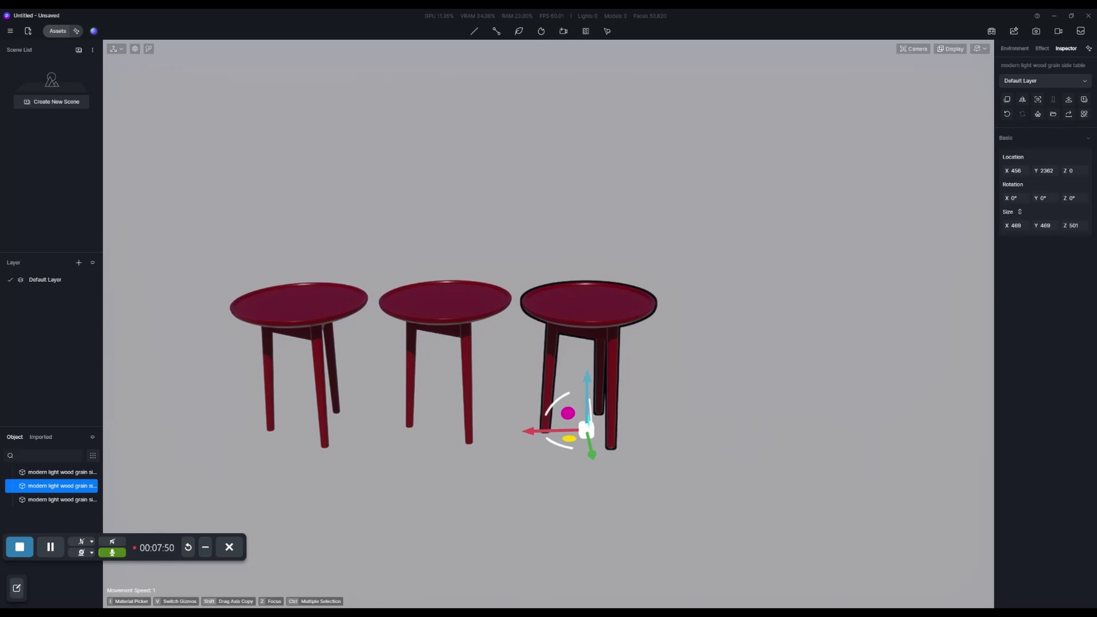
pyautogui.scroll(-1, 697, 406)
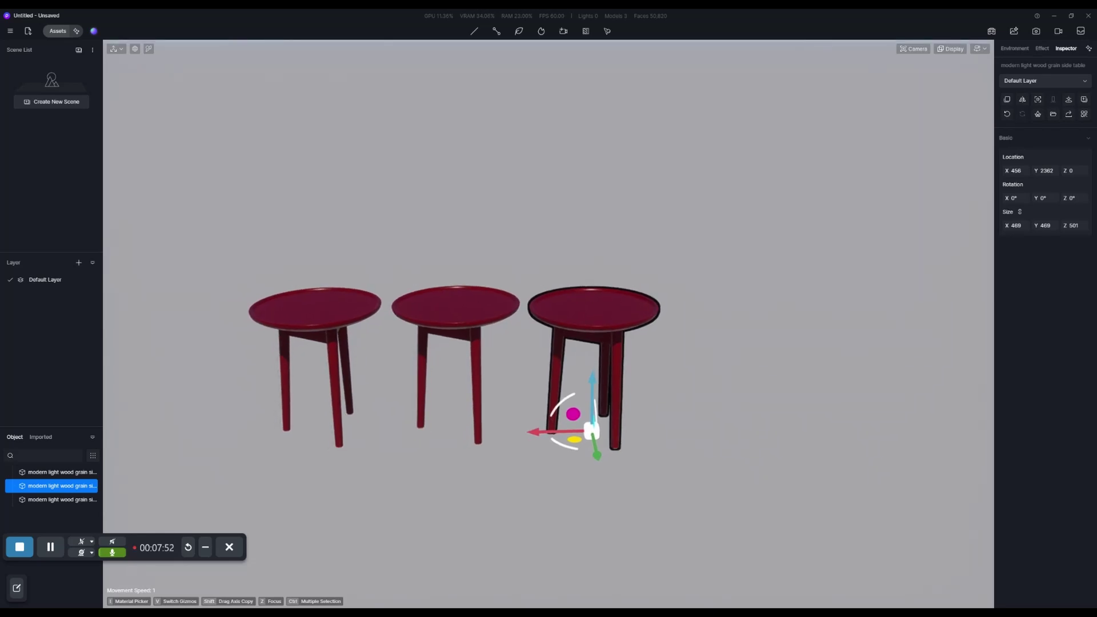
pyautogui.hotkey('ctrl', 'v')
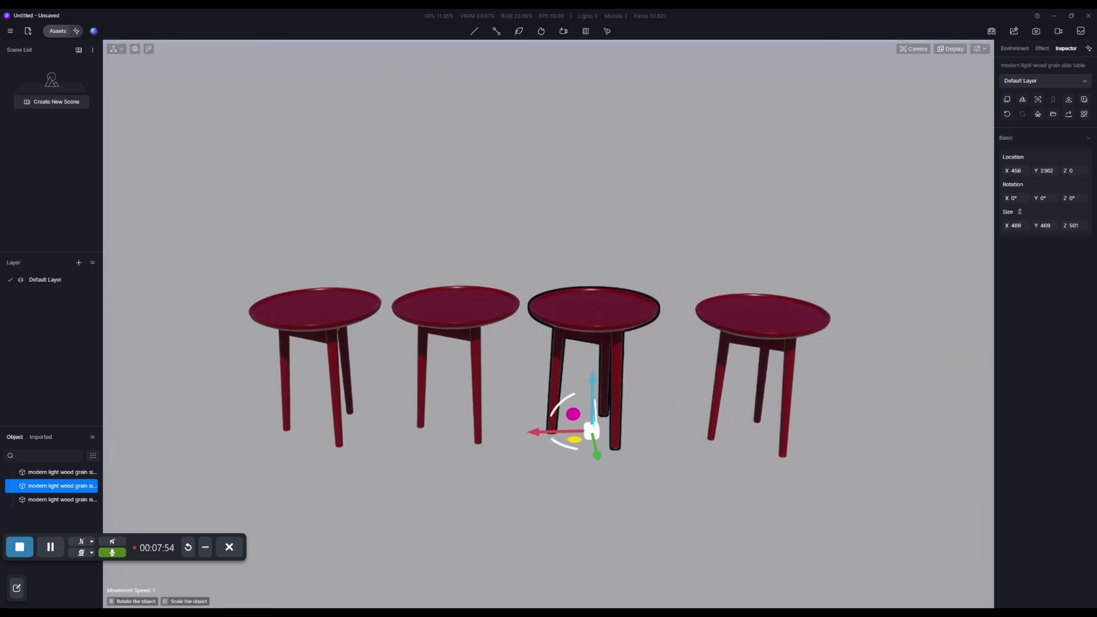
pyautogui.keyDown('shift'); pyautogui.moveTo(765, 463); pyautogui.dragTo(766, 465); pyautogui.keyUp('shift')
# - Sample the fourth side table's material and set its Base Color to light blue with HSV 213, 49, 100
pyautogui.press('i')
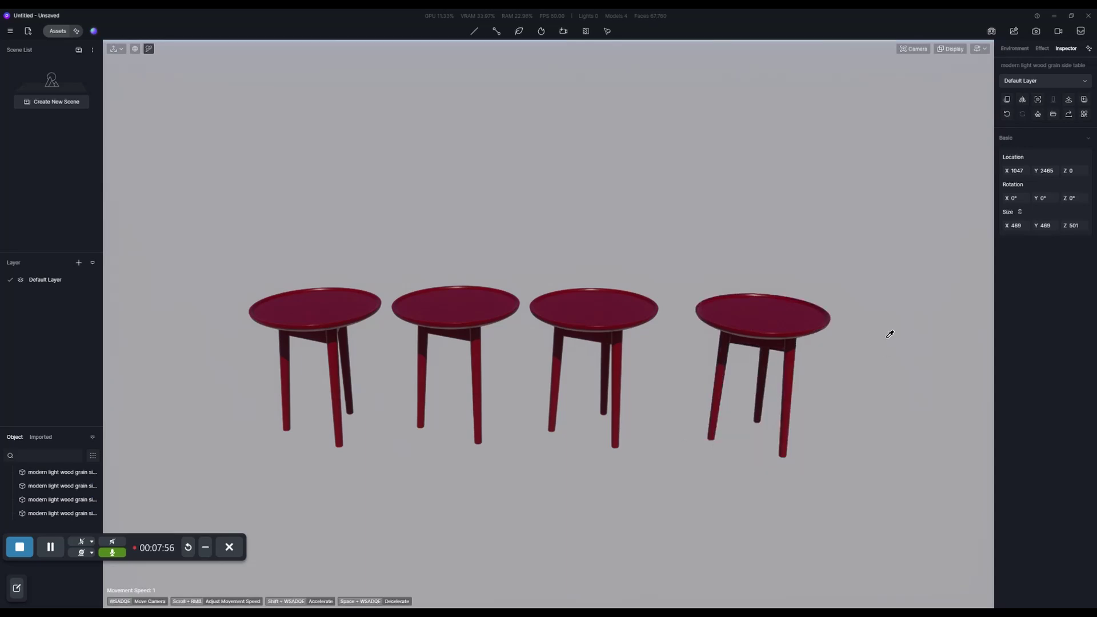
pyautogui.click(730, 309)
pyautogui.click(620, 310)
pyautogui.click(724, 314)
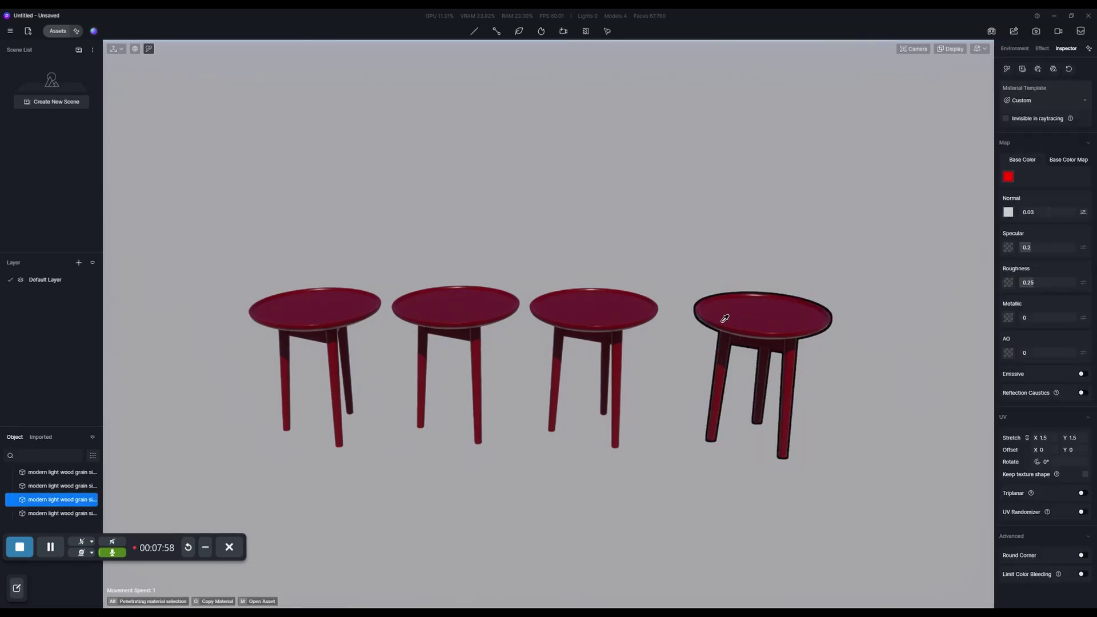
pyautogui.click(1008, 177)
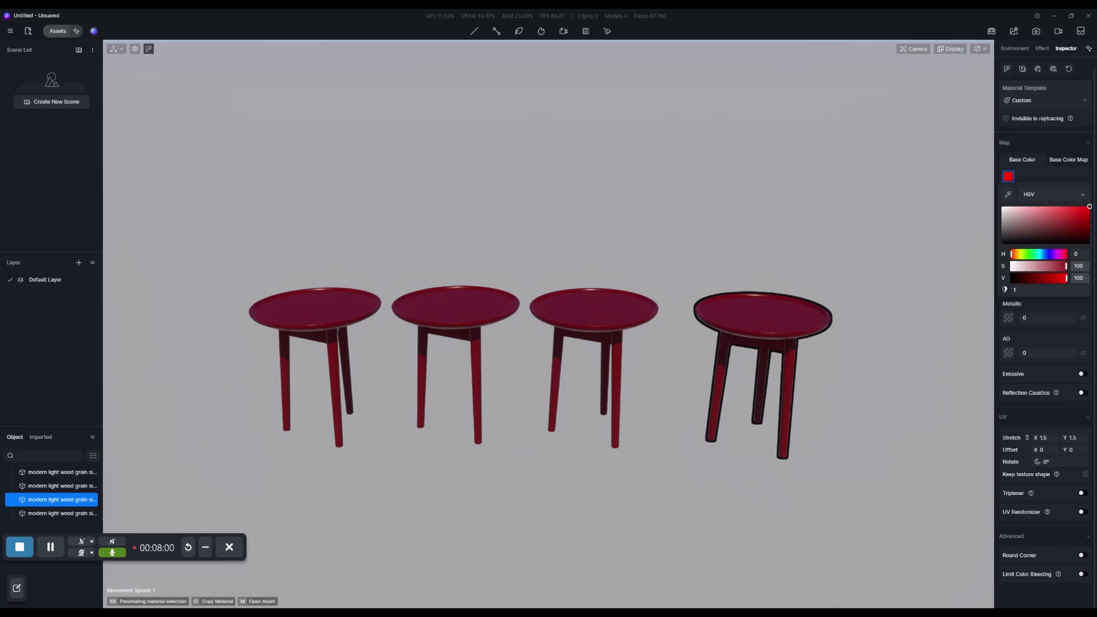
pyautogui.click(1044, 254)
pyautogui.moveTo(1053, 224)
pyautogui.mouseDown()
pyautogui.moveTo(989, 196)
pyautogui.moveTo(1044, 201)
pyautogui.mouseUp()
pyautogui.moveTo(890, 321); pyautogui.dragTo(706, 320, button='middle')
pyautogui.scroll(5, 706, 321)
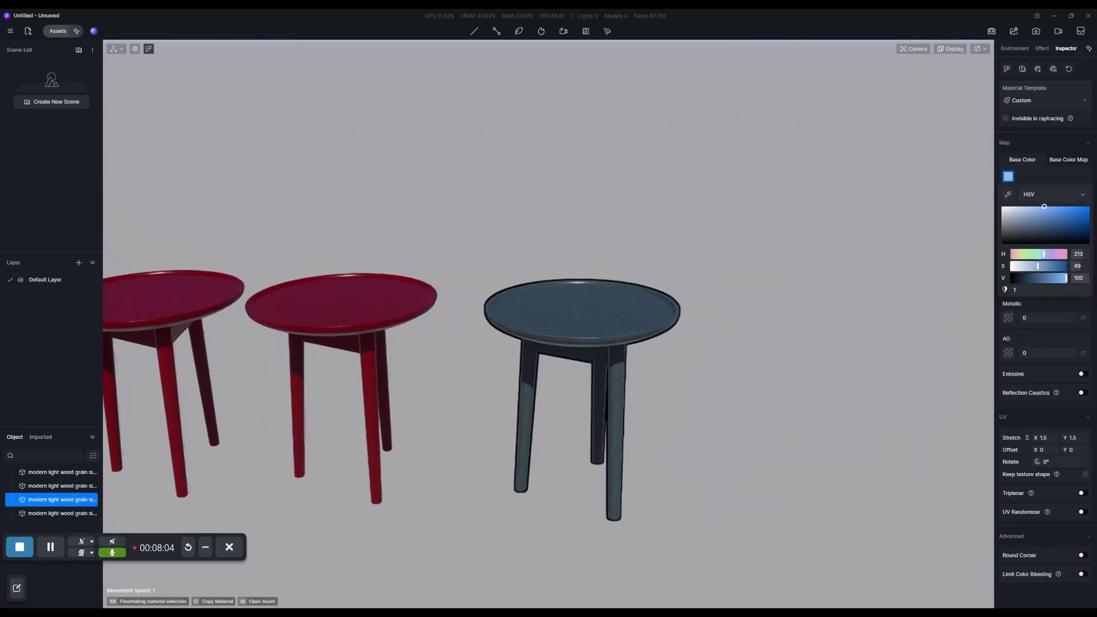
# - Duplicate the light blue side table and place the copy next to it at the end of the row
pyautogui.moveTo(882, 252); pyautogui.dragTo(960, 249, button='middle')
pyautogui.press('a')
pyautogui.press('w')
pyautogui.press('s')
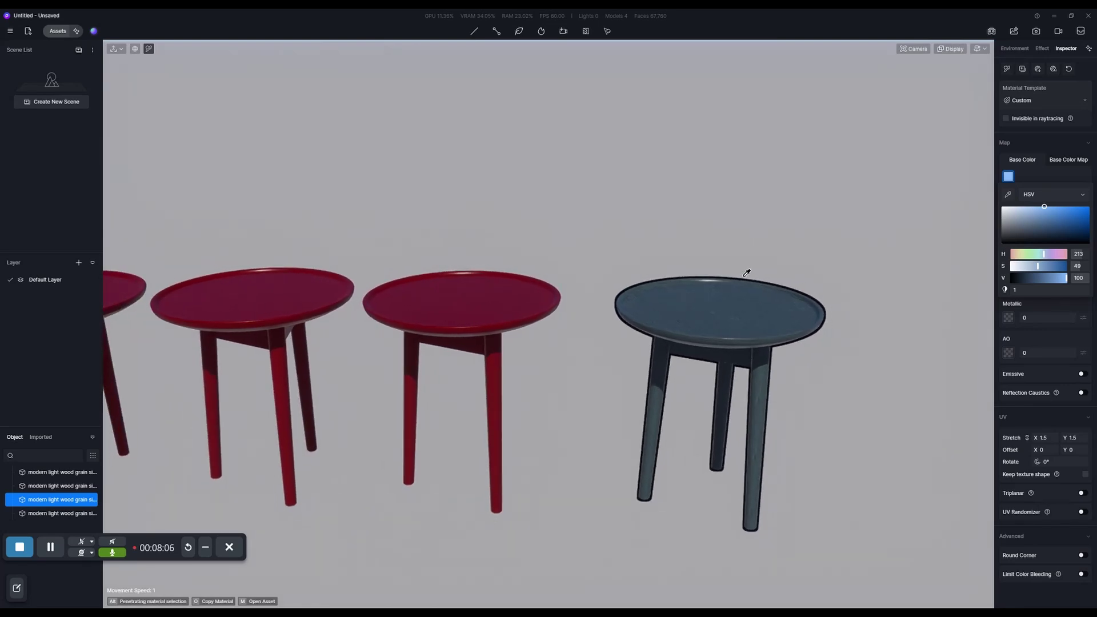
pyautogui.press('a')
pyautogui.press('s')
pyautogui.press('s')
pyautogui.press('d')
pyautogui.press('s')
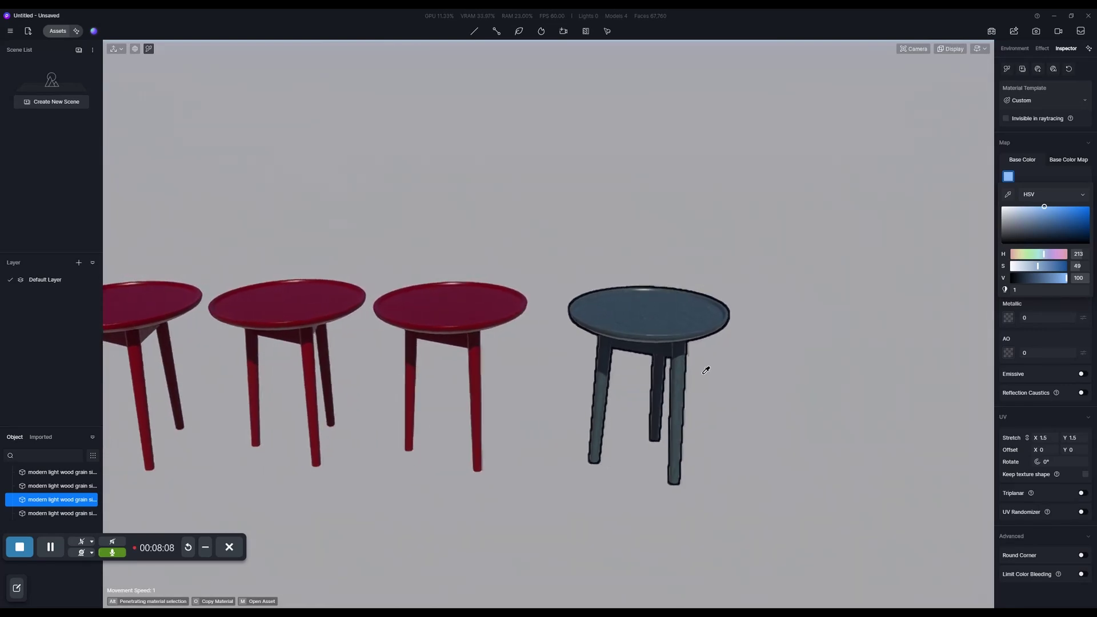
pyautogui.hotkey('ctrl', 'v')
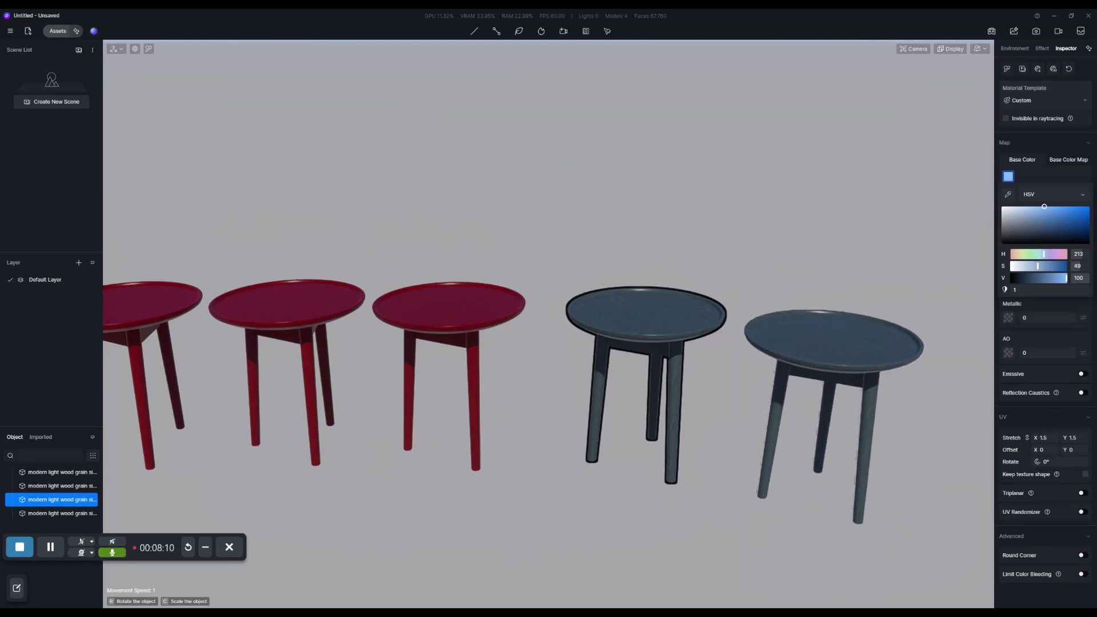
pyautogui.click(817, 497)
# - Select the blue table next to the red ones and place another copy in front of the first red table
pyautogui.press('d')
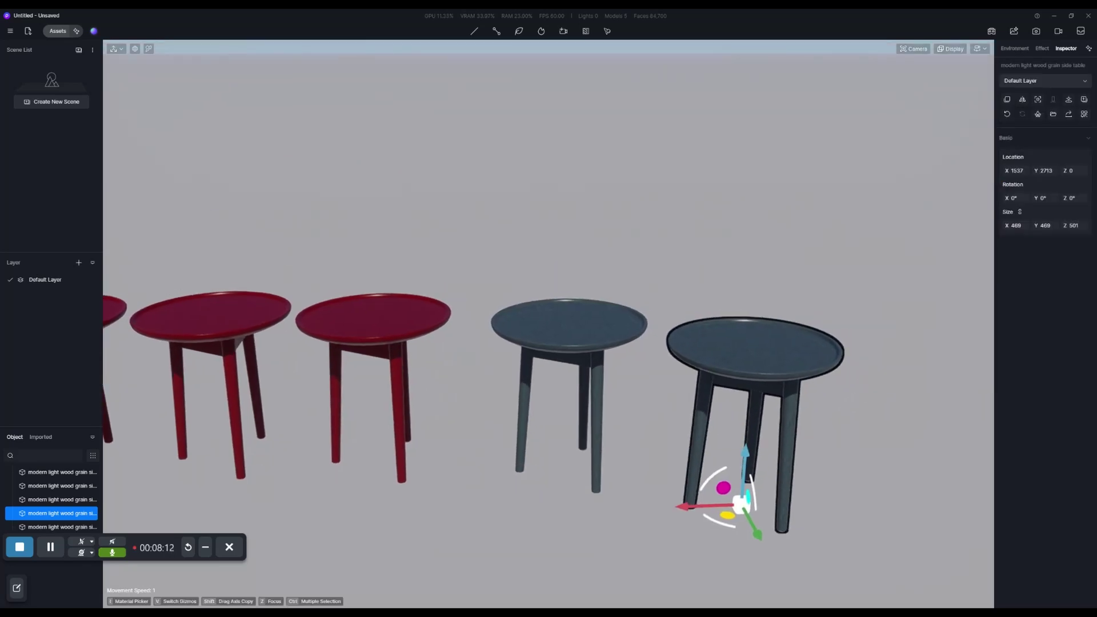
pyautogui.press('a')
pyautogui.press('s')
pyautogui.moveTo(548, 324); pyautogui.dragTo(548, 411, button='right')
pyautogui.press('s')
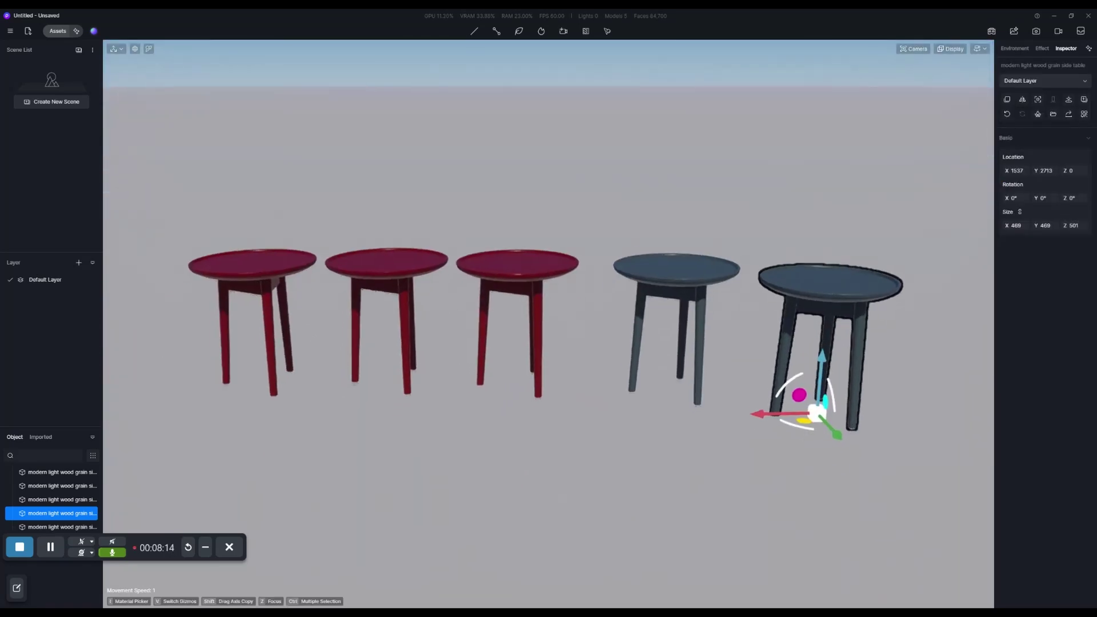
pyautogui.press('w')
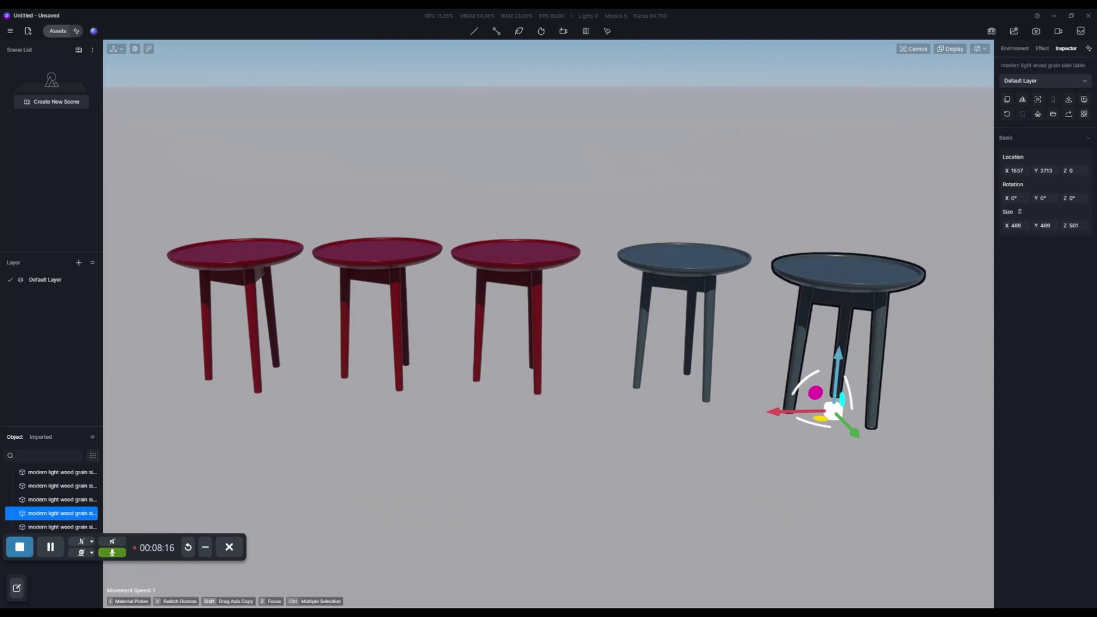
pyautogui.press('e')
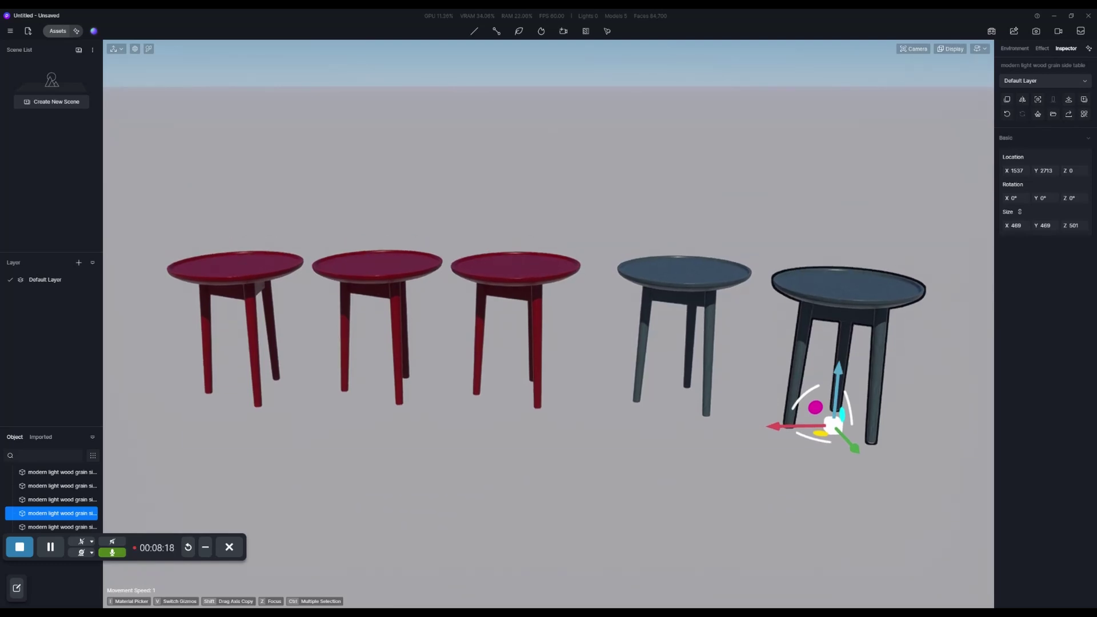
pyautogui.click(684, 273)
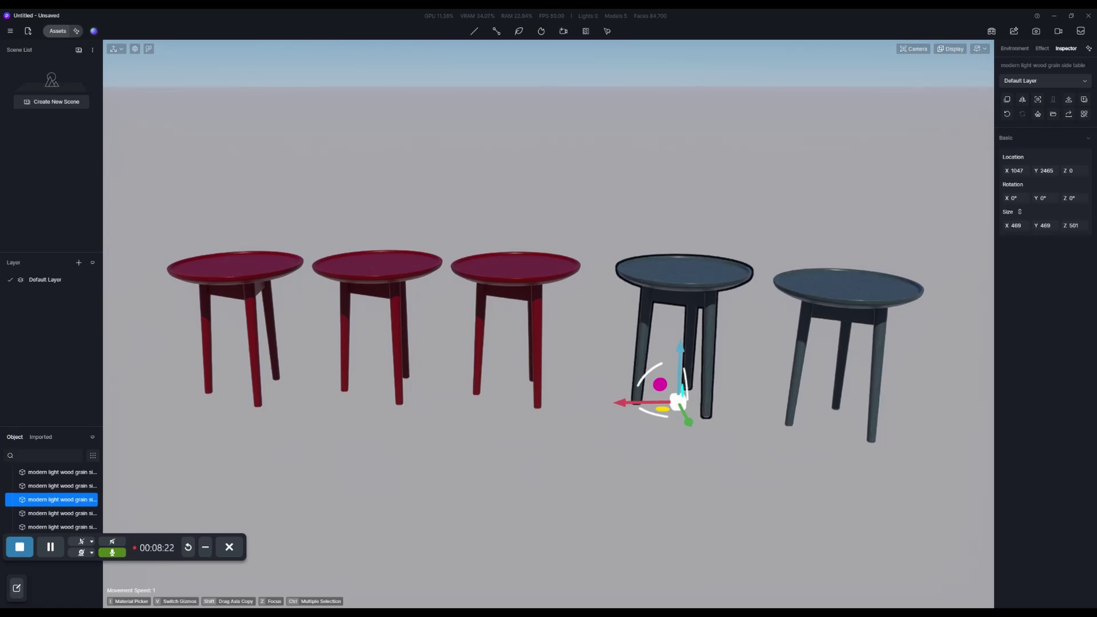
pyautogui.press('s')
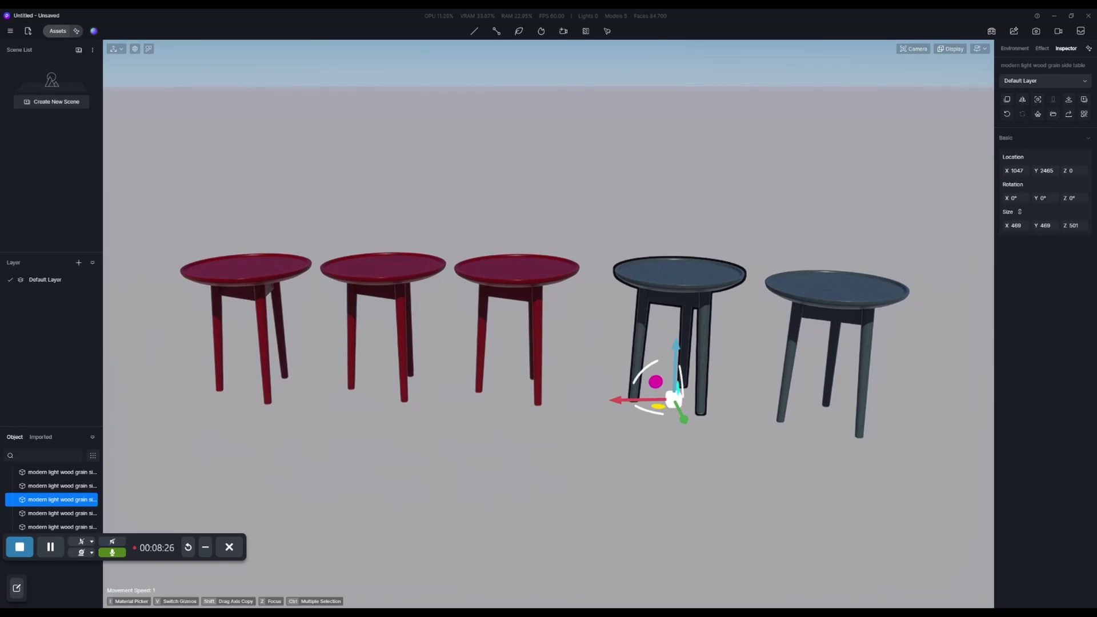
pyautogui.hotkey('ctrl', 'v')
pyautogui.click(253, 487)
pyautogui.moveTo(253, 487); pyautogui.dragTo(371, 456, button='middle')
pyautogui.press('z')
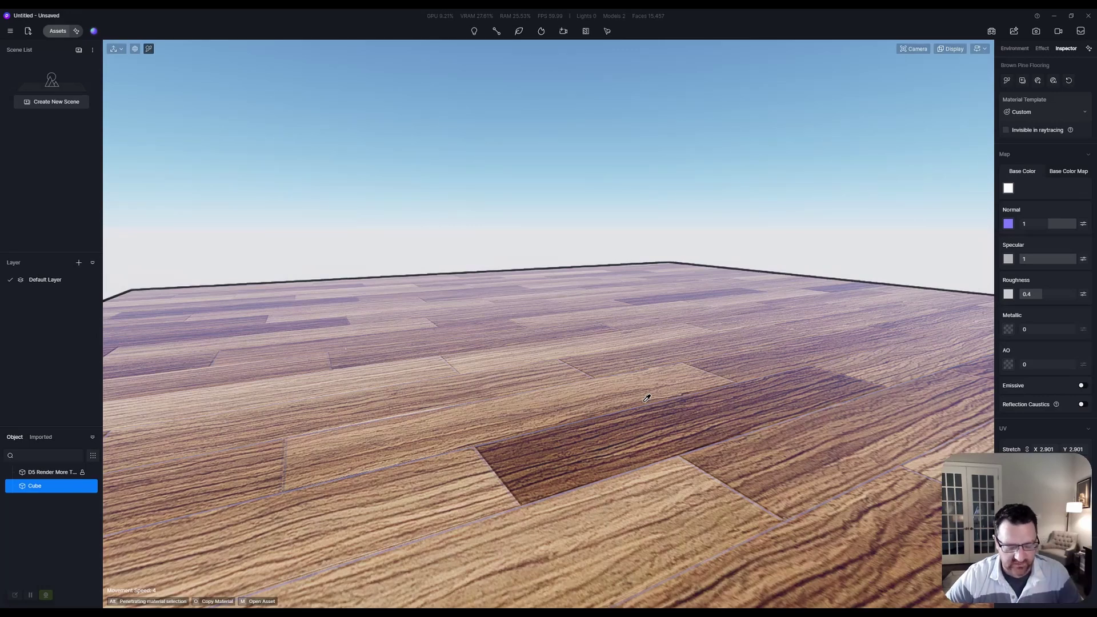
# - Examine the Brown Pine Flooring from a low angle, comparing its reflections with Specular at 1 and at 0
pyautogui.moveTo(648, 334); pyautogui.dragTo(694, 320, button='right')
pyautogui.press('w')
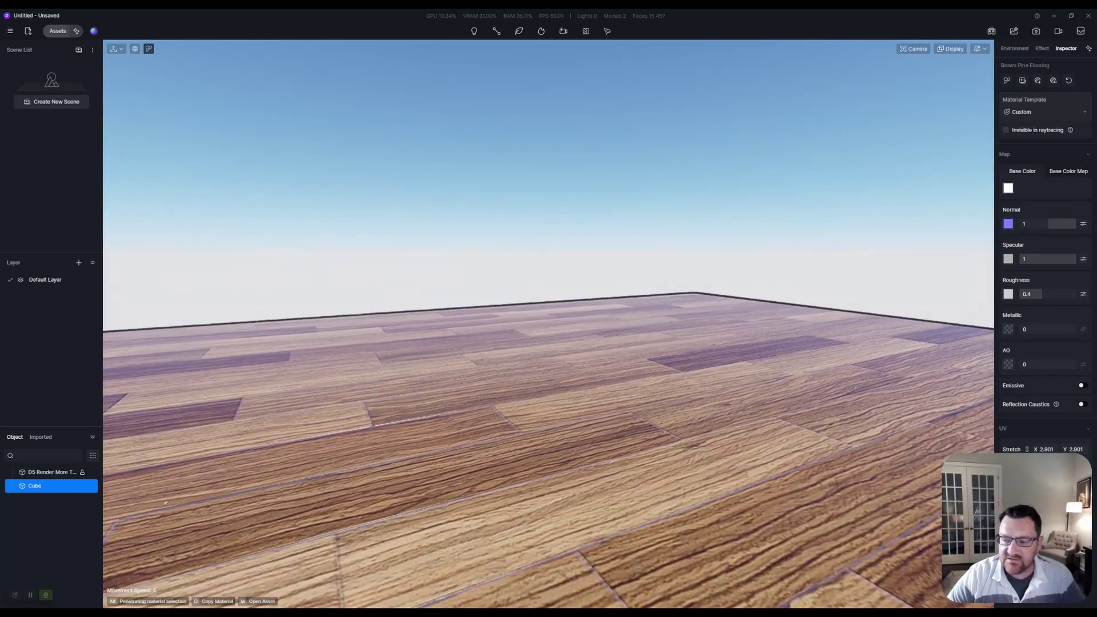
pyautogui.press('w')
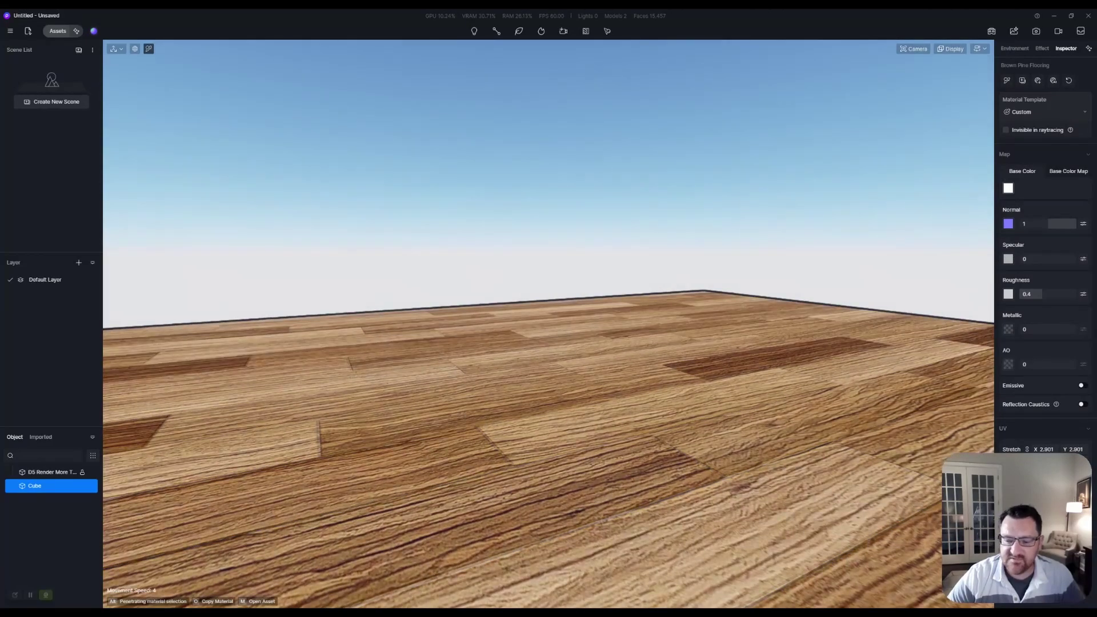
pyautogui.press('s')
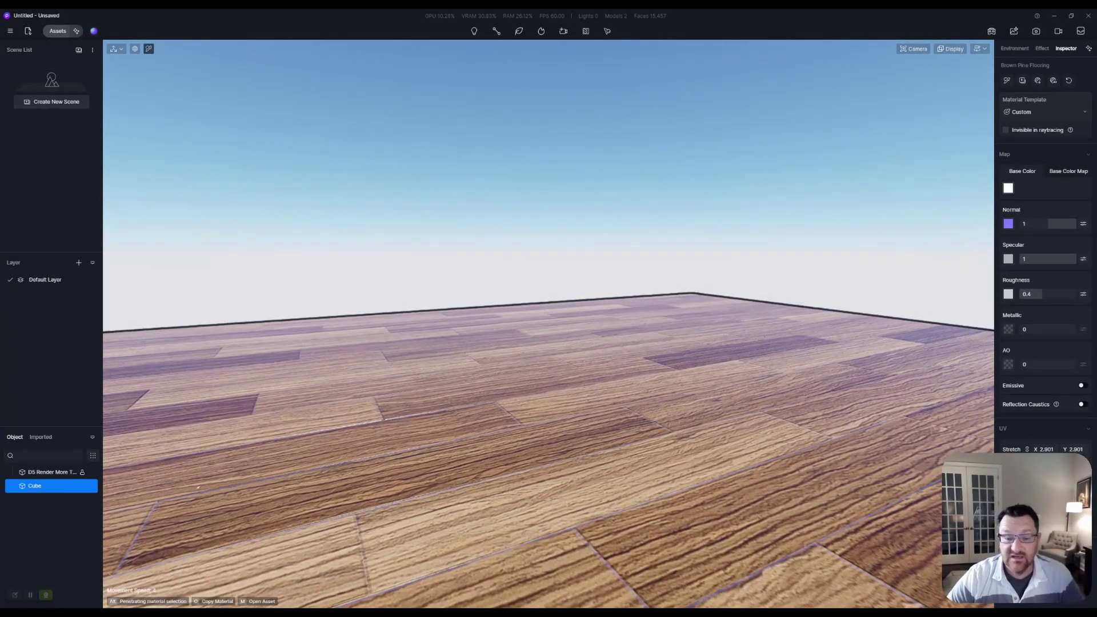
pyautogui.press('w')
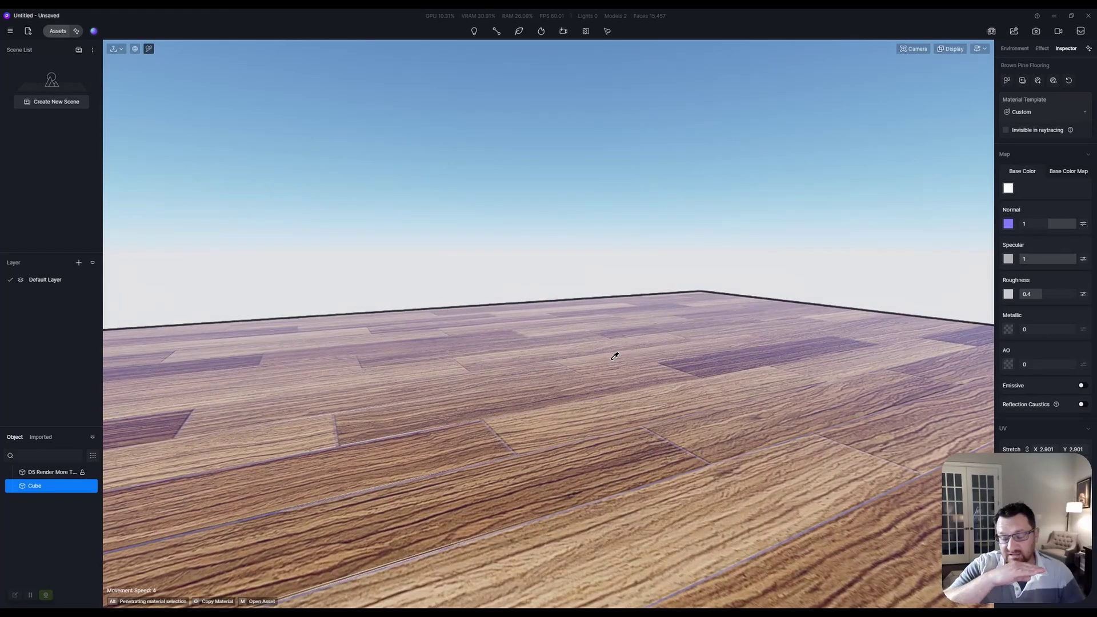
pyautogui.press('s')
pyautogui.press('w')
pyautogui.press('s')
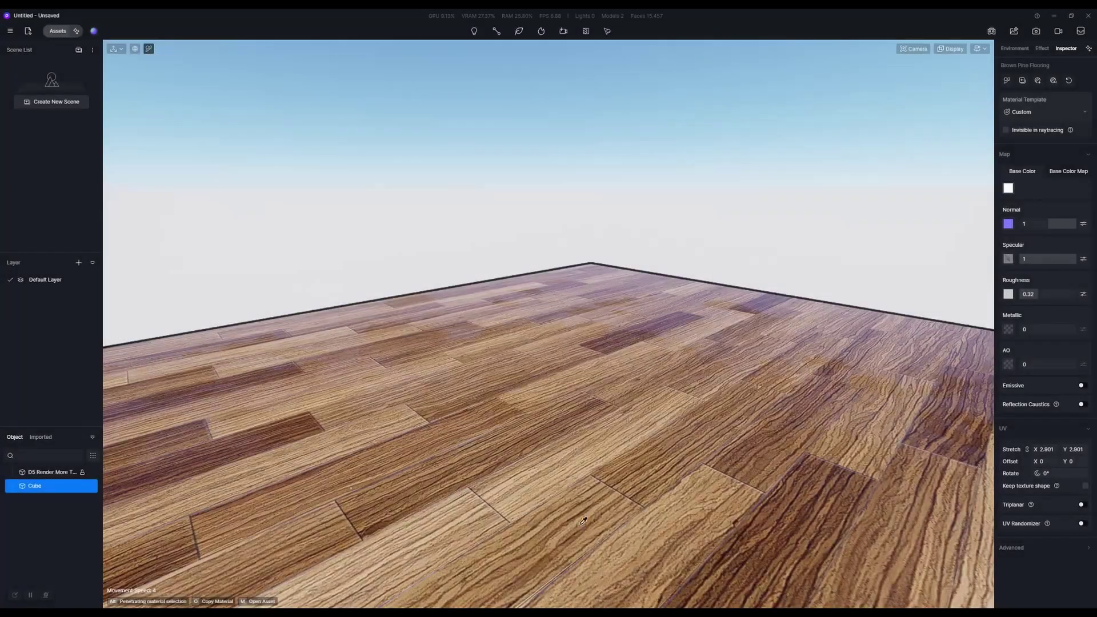
# - Examine how the specular map varies the reflections across the flooring planks at Specular 1 and Roughness 0.32
pyautogui.moveTo(685, 455); pyautogui.dragTo(661, 426, button='right')
pyautogui.press('w')
pyautogui.scroll(-3, 661, 425)
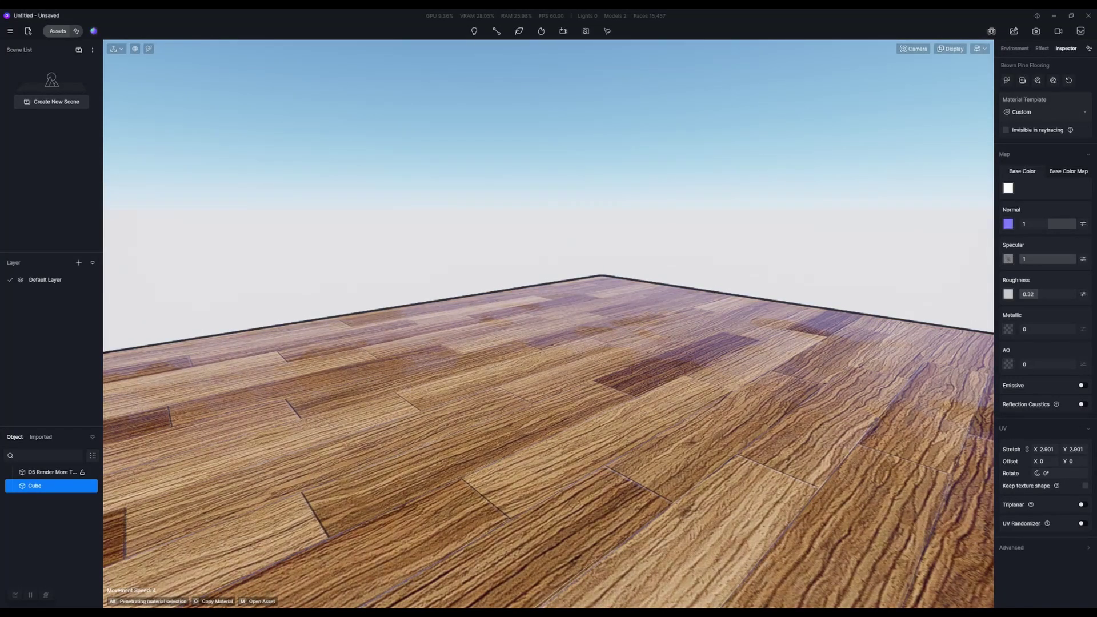
pyautogui.press('d')
pyautogui.press('w')
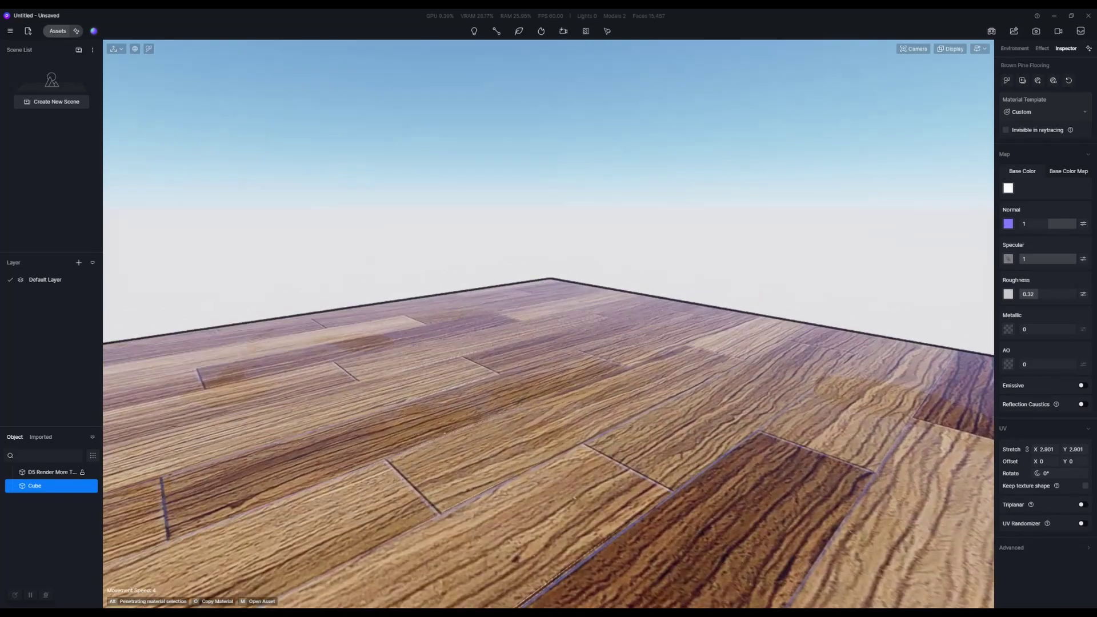
pyautogui.press('s')
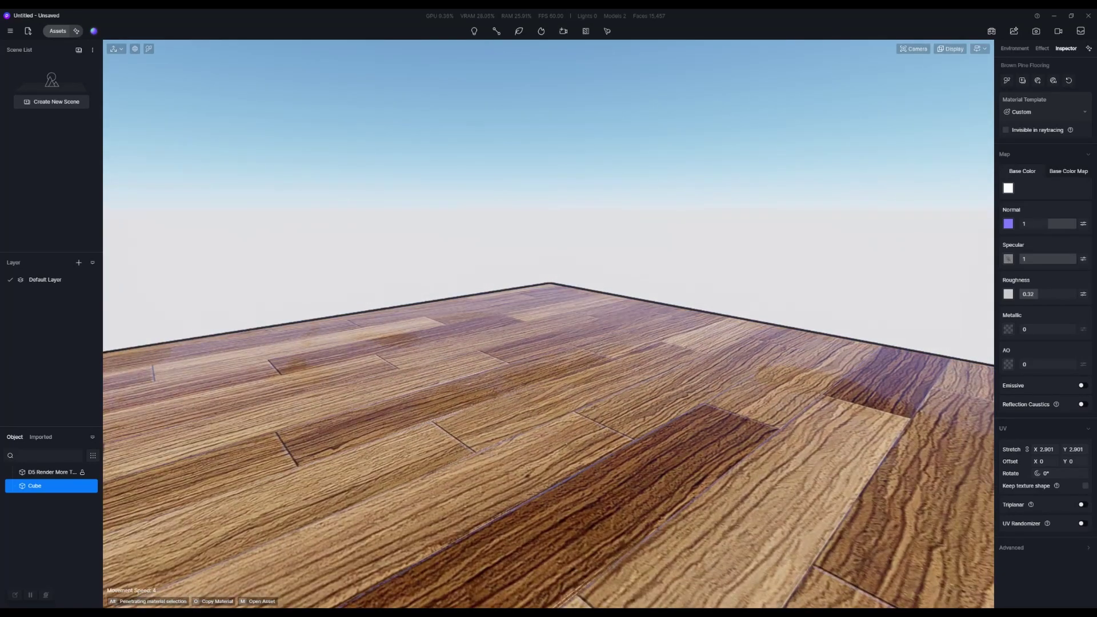
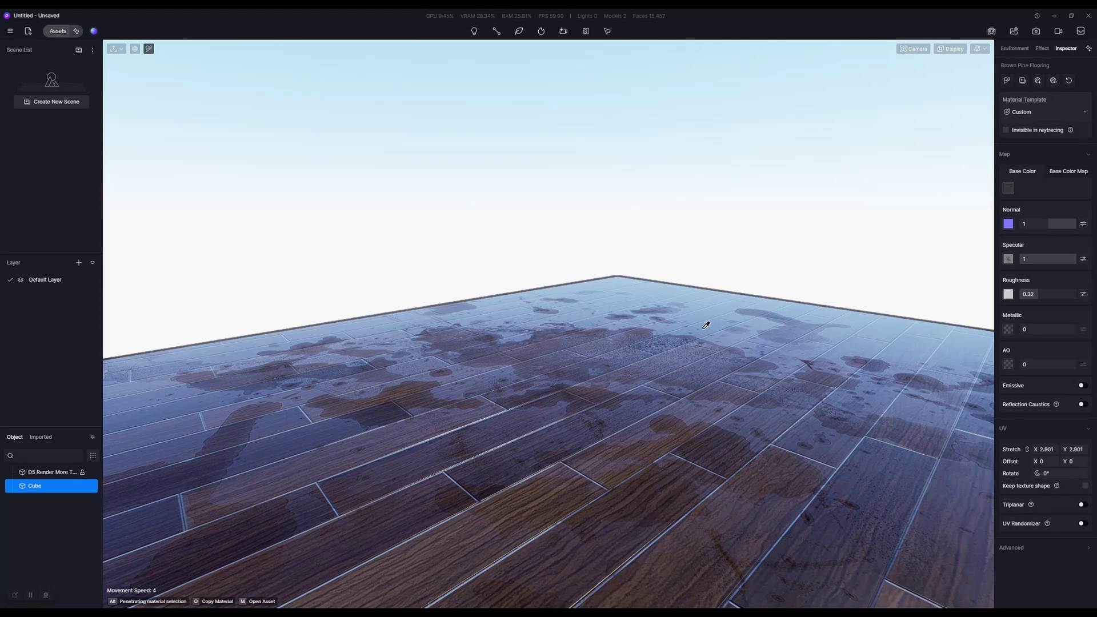
# - Set the Specular value of the stained Brown Pine Flooring material to 0.36
pyautogui.scroll(5, 743, 366)
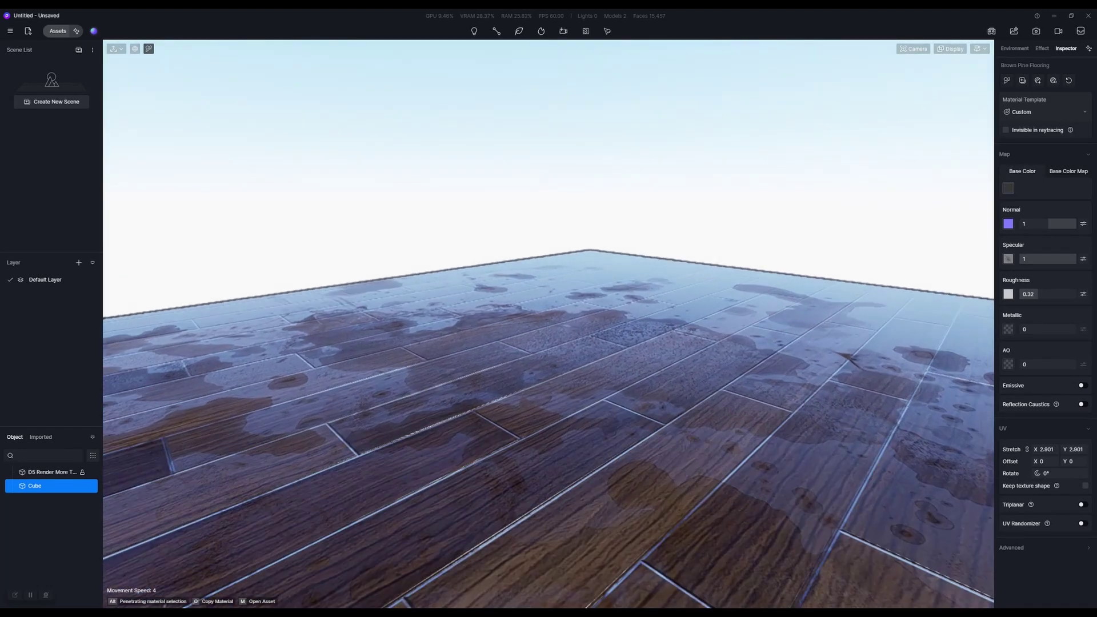
pyautogui.moveTo(1072, 259); pyautogui.dragTo(1040, 259)
pyautogui.scroll(-3, 805, 406)
pyautogui.scroll(-2, 804, 406)
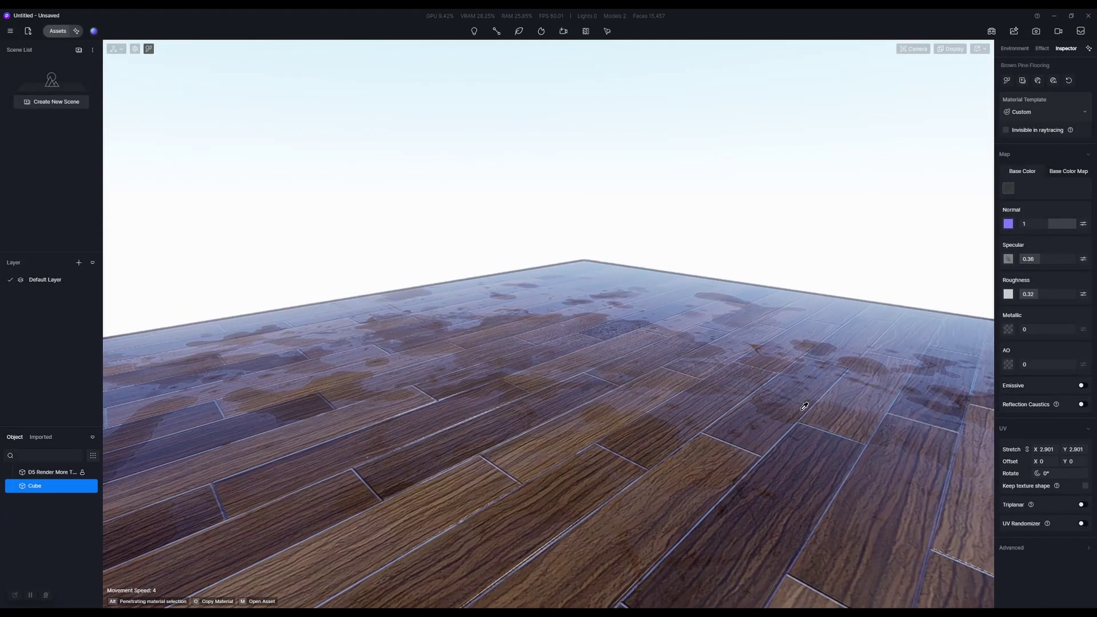
pyautogui.moveTo(623, 380); pyautogui.dragTo(651, 325, button='right')
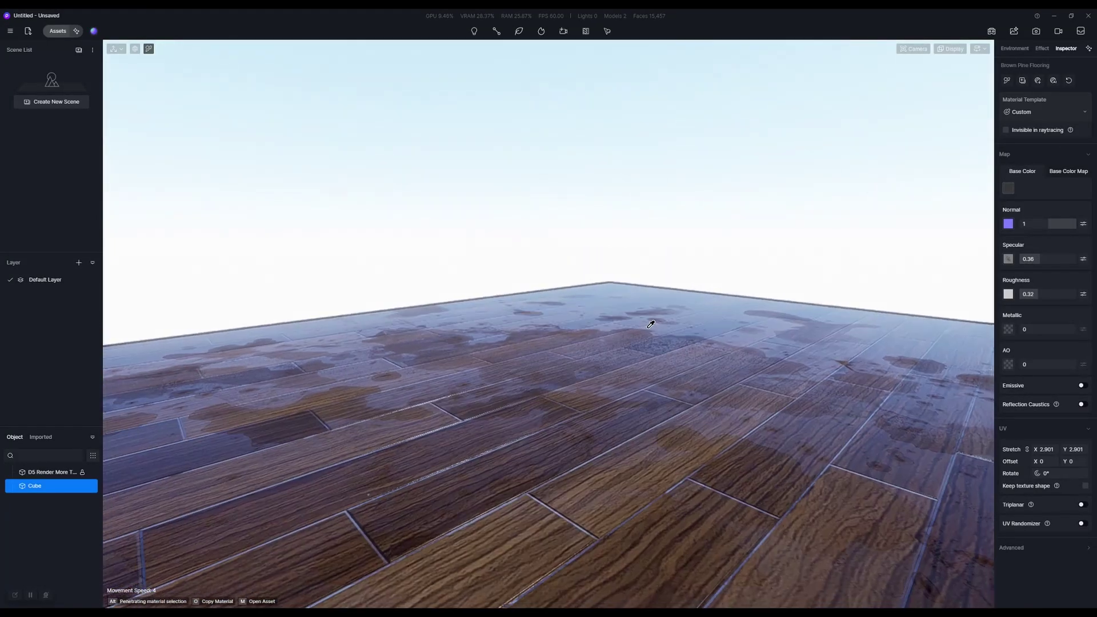
# - Change the Geo and Sky time of day to 07:18 PM for dusk lighting over the floor
pyautogui.scroll(-3, 651, 325)
pyautogui.scroll(2, 651, 322)
pyautogui.click(1015, 48)
pyautogui.moveTo(1026, 105); pyautogui.dragTo(1083, 155)
pyautogui.press('d')
# - Place a point light on the floor and raise it vertically to a Z location of 6433
pyautogui.hotkey('shift', '1')
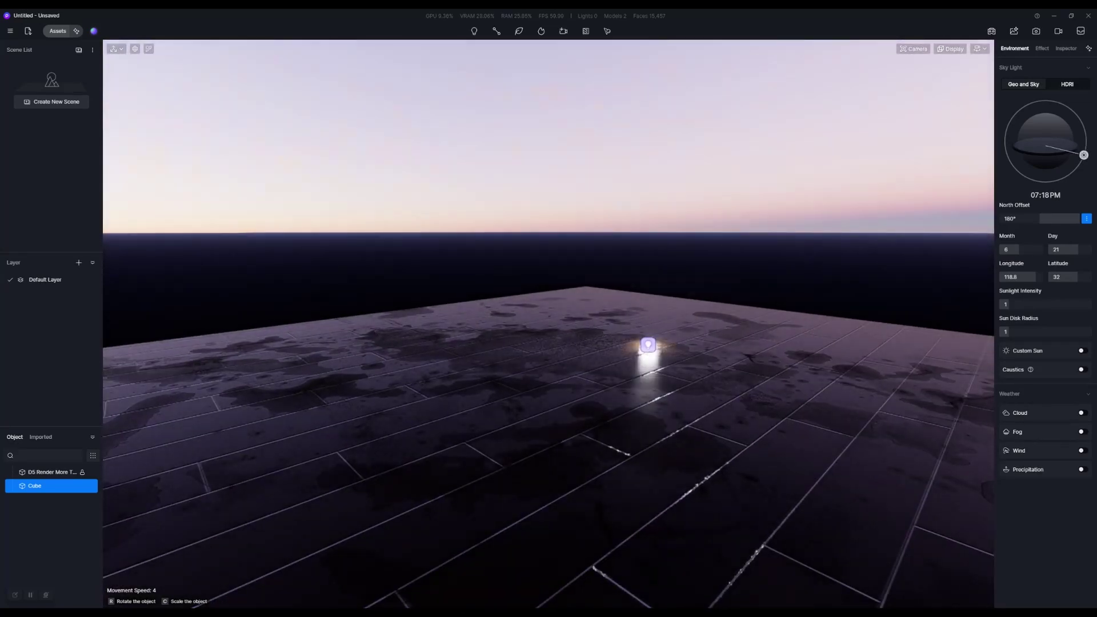
pyautogui.click(574, 373)
pyautogui.moveTo(575, 336); pyautogui.dragTo(551, 64)
pyautogui.press('w')
pyautogui.moveTo(552, 64); pyautogui.dragTo(552, 97, button='right')
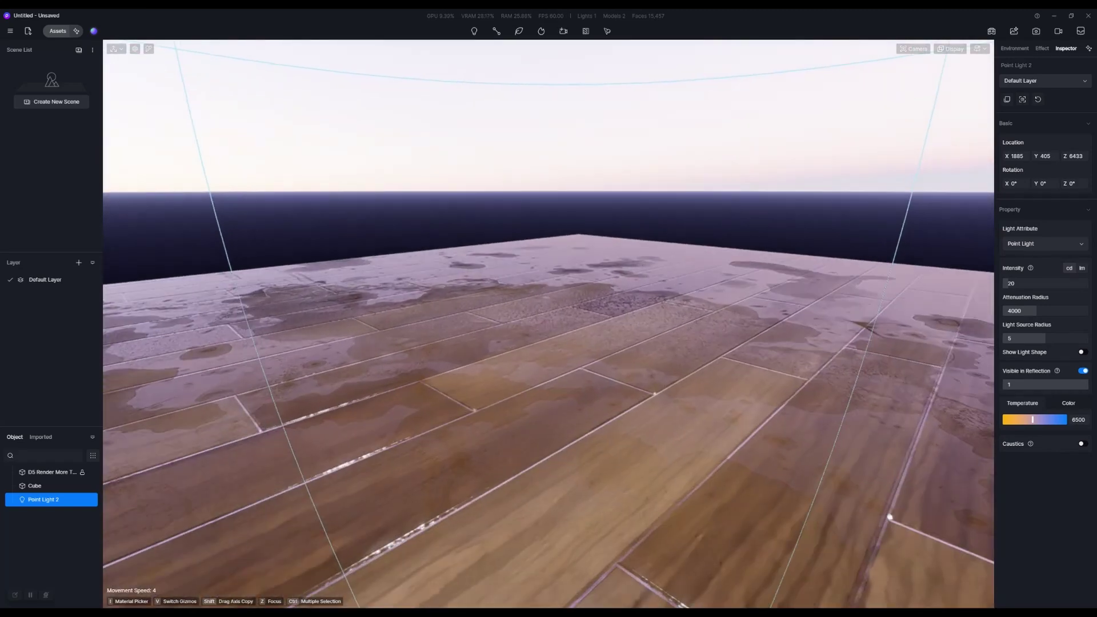
pyautogui.press('q')
pyautogui.press('s')
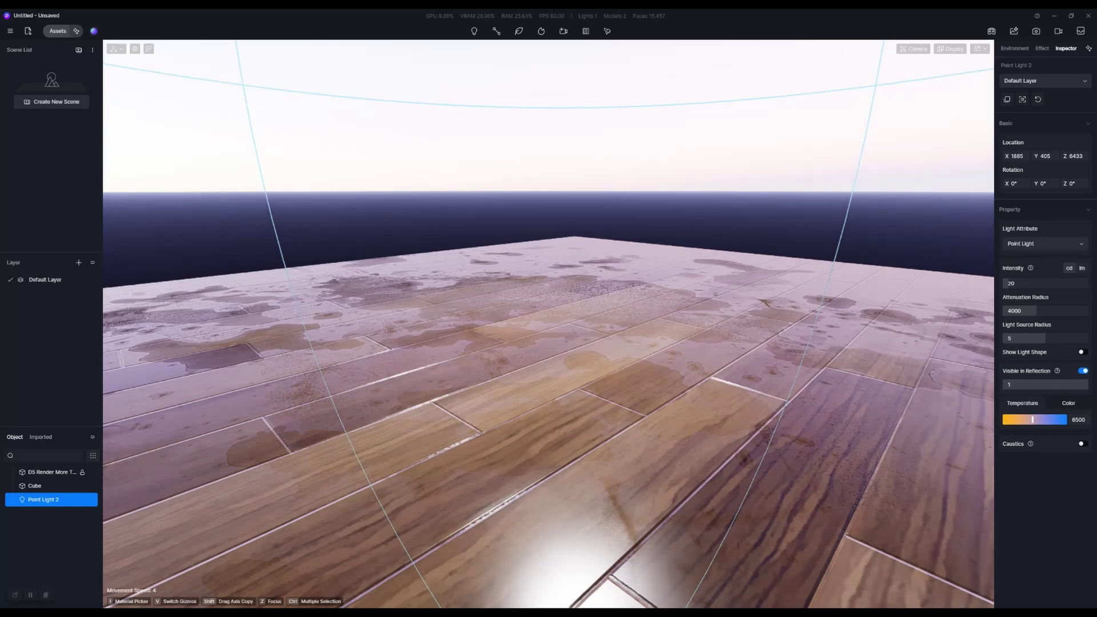
# - Sample the floor's material and examine the point light's reflection across the planks and stains from several angles
pyautogui.moveTo(552, 390); pyautogui.dragTo(552, 360, button='right')
pyautogui.press('a')
pyautogui.press('i')
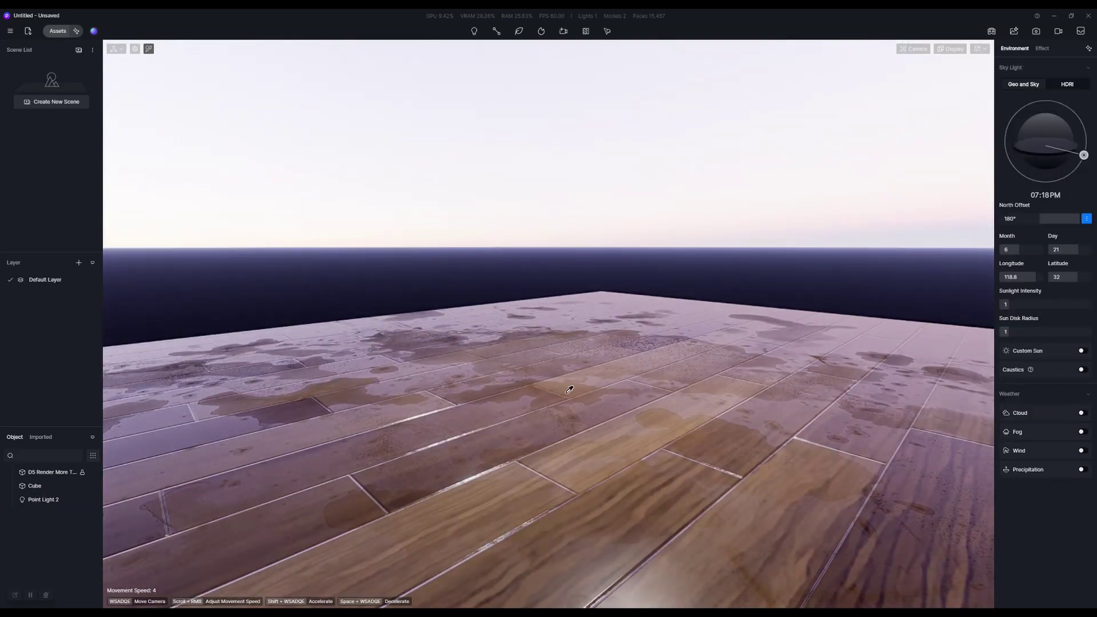
pyautogui.click(607, 401)
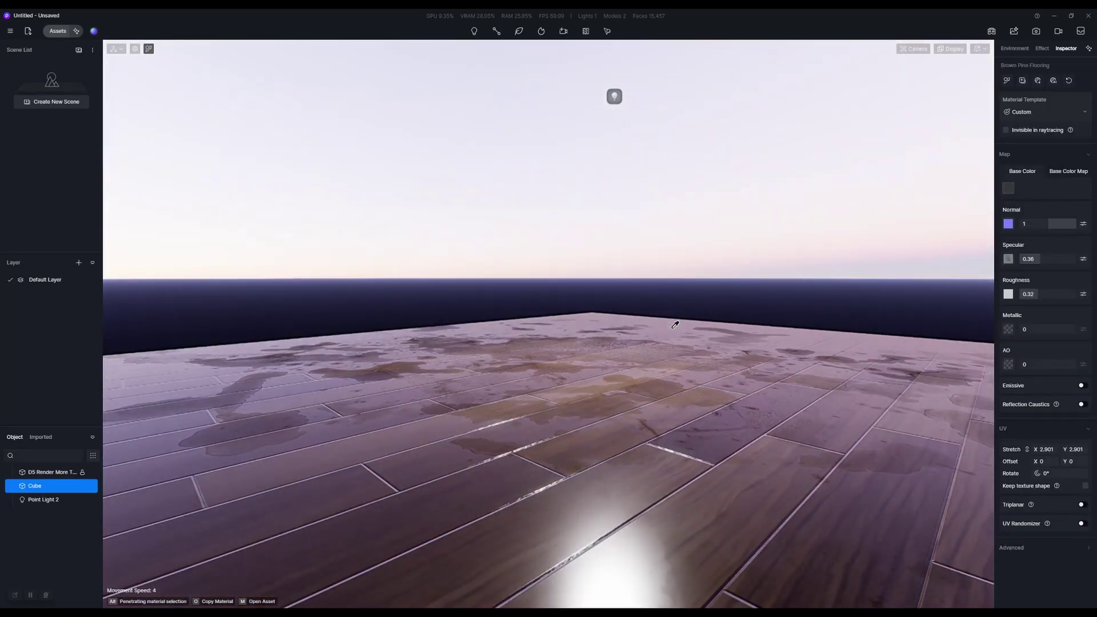
pyautogui.press('w')
pyautogui.moveTo(702, 362); pyautogui.dragTo(702, 468, button='right')
pyautogui.press('s')
pyautogui.press('d')
pyautogui.press('s')
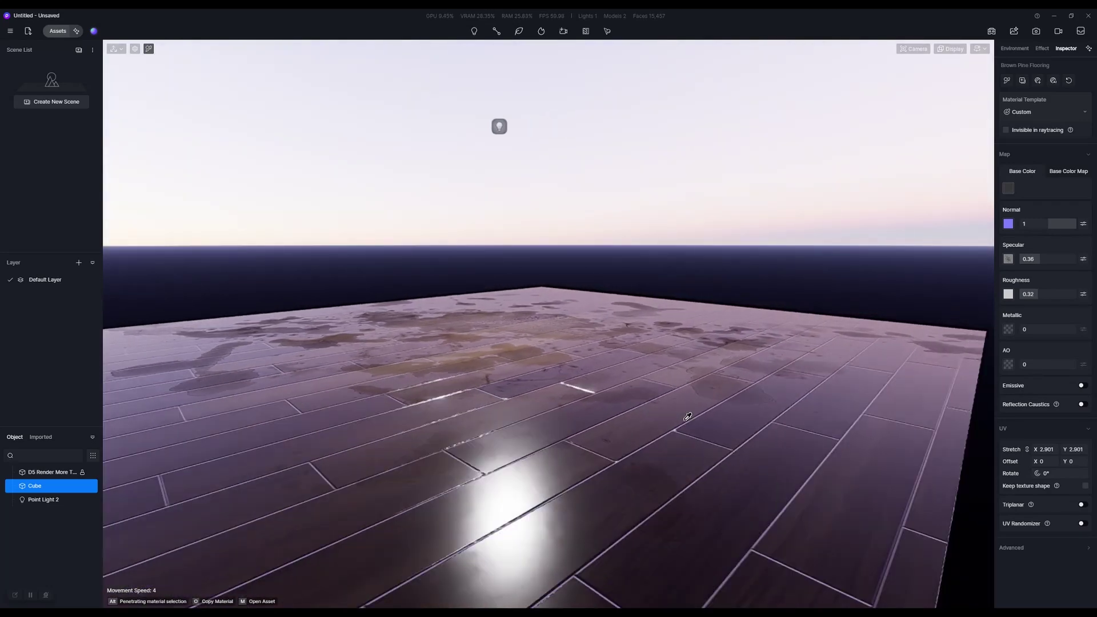
# - Set the Specular value of the Brown Pine Flooring material to 0.09
pyautogui.press('w')
pyautogui.press('a')
pyautogui.press('a')
pyautogui.press('w')
pyautogui.press('e')
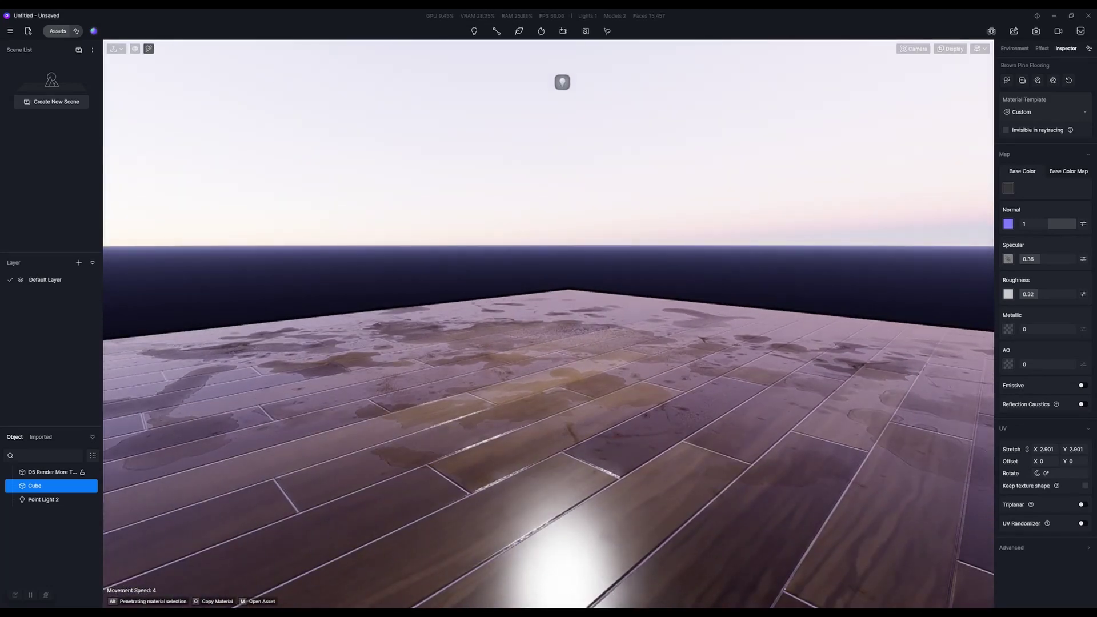
pyautogui.moveTo(1039, 259); pyautogui.dragTo(1025, 258)
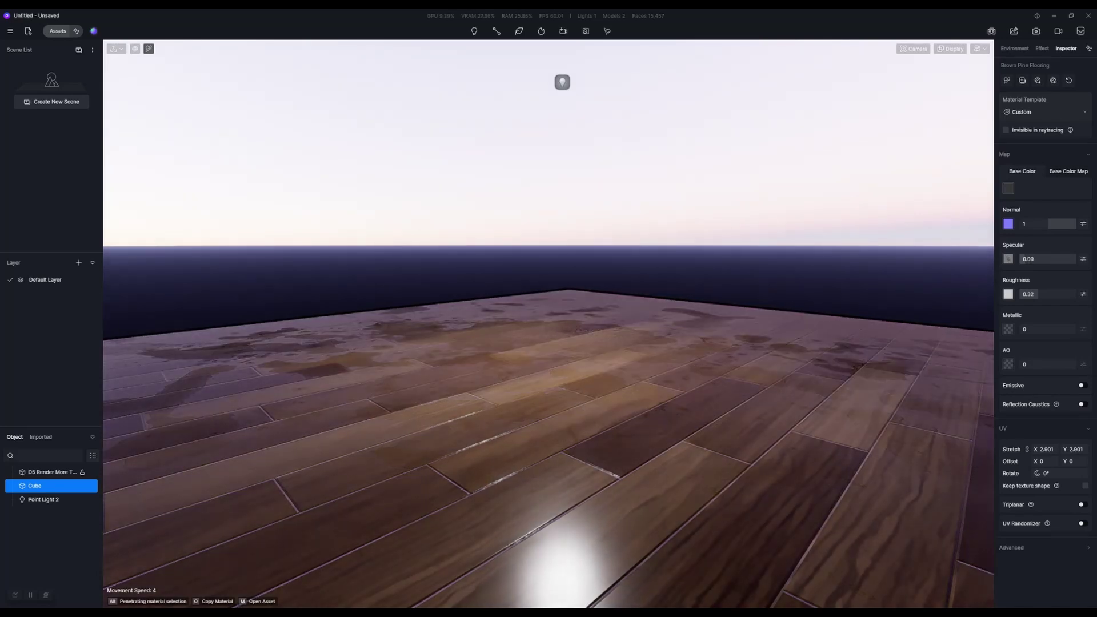
# - Examine the point light's reflection and the stains across the floor planks with the reduced specular
pyautogui.press('s')
pyautogui.press('w')
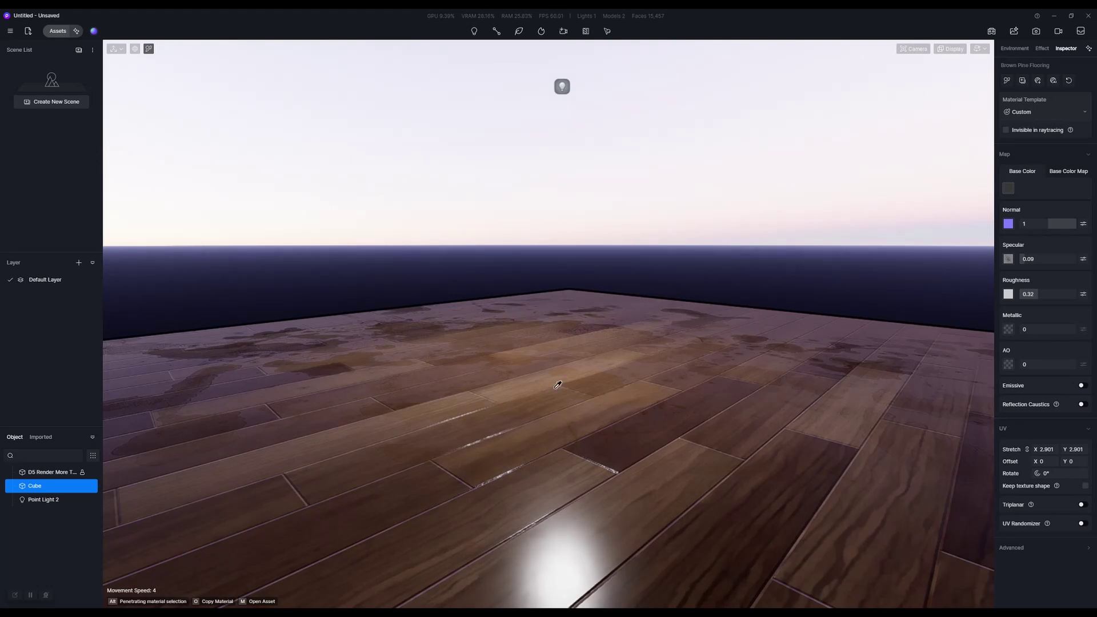
pyautogui.moveTo(559, 377); pyautogui.dragTo(560, 361, button='right')
pyautogui.press('s')
pyautogui.press('w')
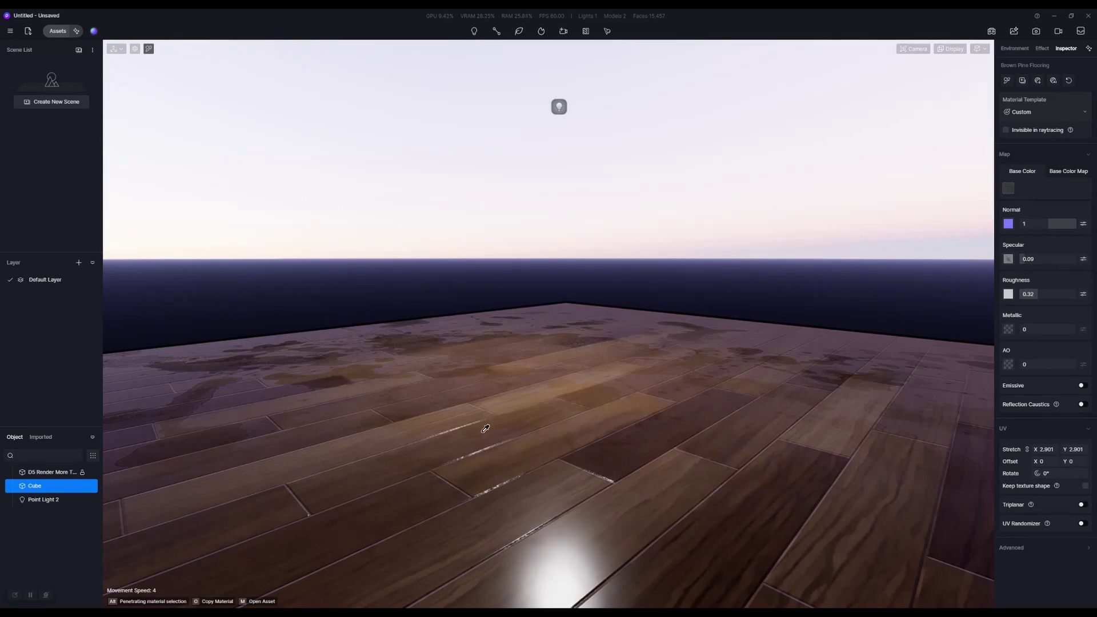
pyautogui.moveTo(650, 386); pyautogui.dragTo(747, 357, button='right')
pyautogui.scroll(1, 747, 357)
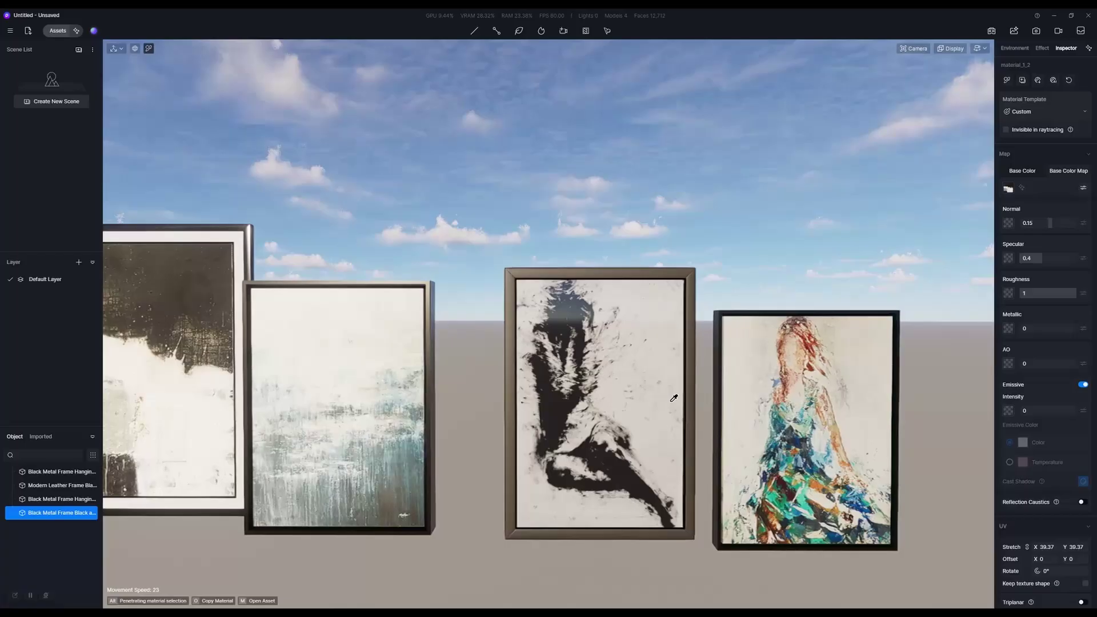
# - View the Wall decorations models in the asset library and return to the four framed pictures
pyautogui.scroll(-3, 648, 395)
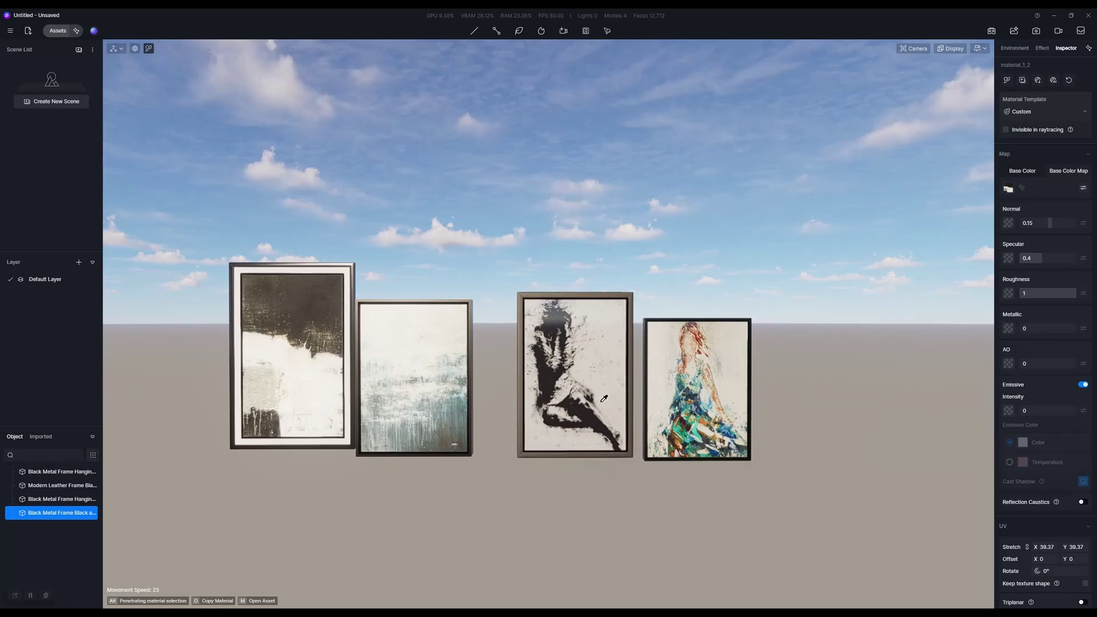
pyautogui.press('m')
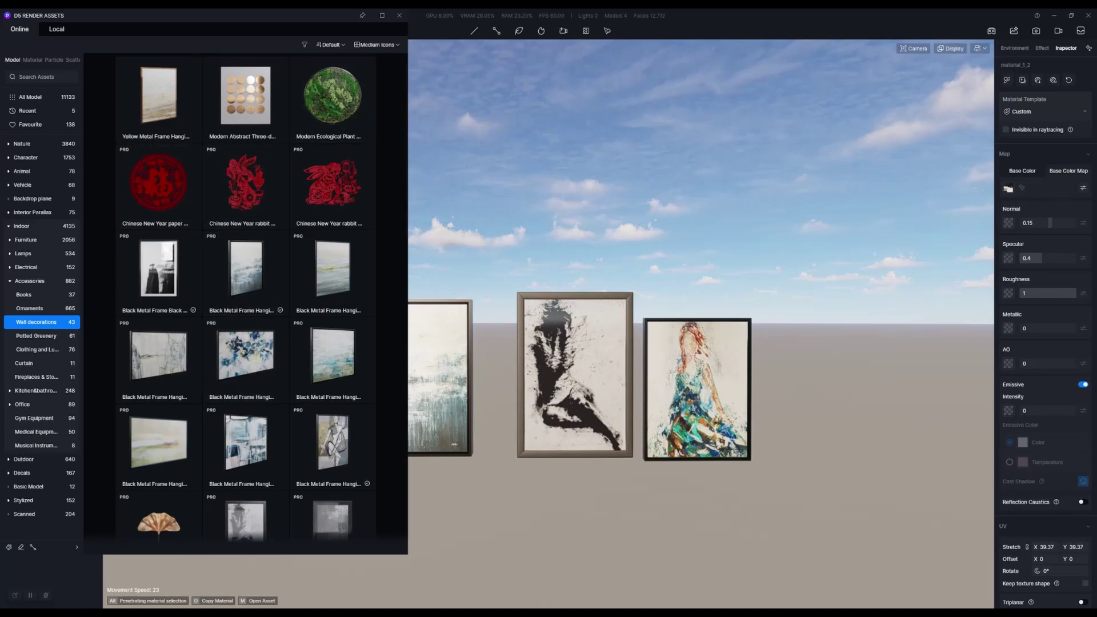
pyautogui.click(399, 16)
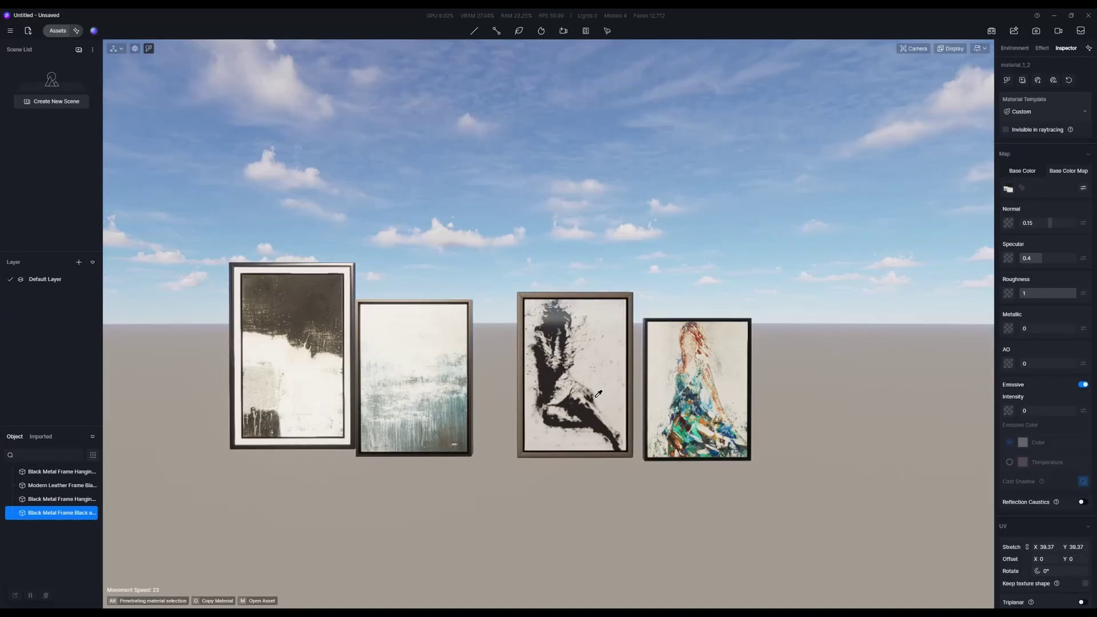
# - Replace the base color map of the colorful woman painting with the Firefly black and white wave abstract image
pyautogui.moveTo(639, 421)
pyautogui.mouseDown(button='right')
pyautogui.moveTo(744, 480)
pyautogui.moveTo(722, 438)
pyautogui.mouseUp(button='right')
pyautogui.scroll(5, 723, 438)
pyautogui.scroll(-4, 775, 414)
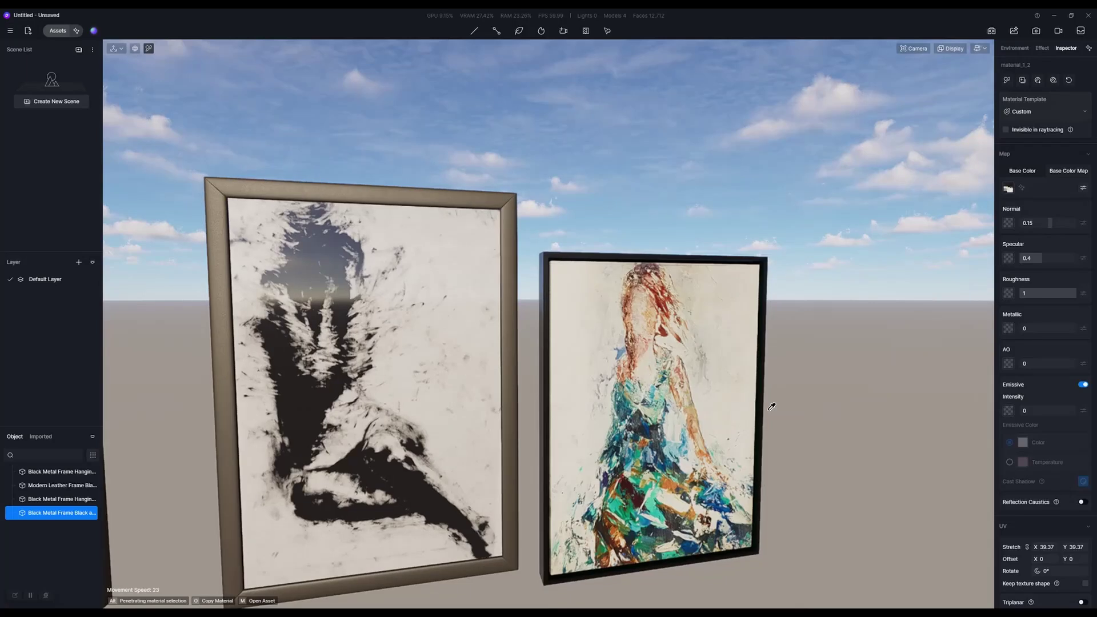
pyautogui.click(652, 375)
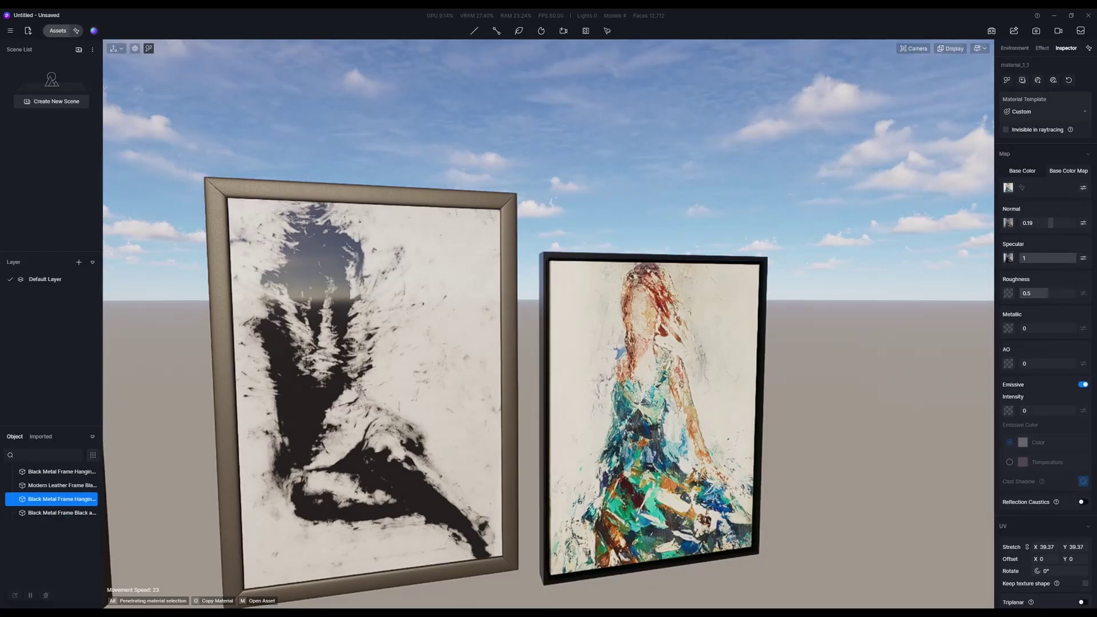
pyautogui.click(1068, 170)
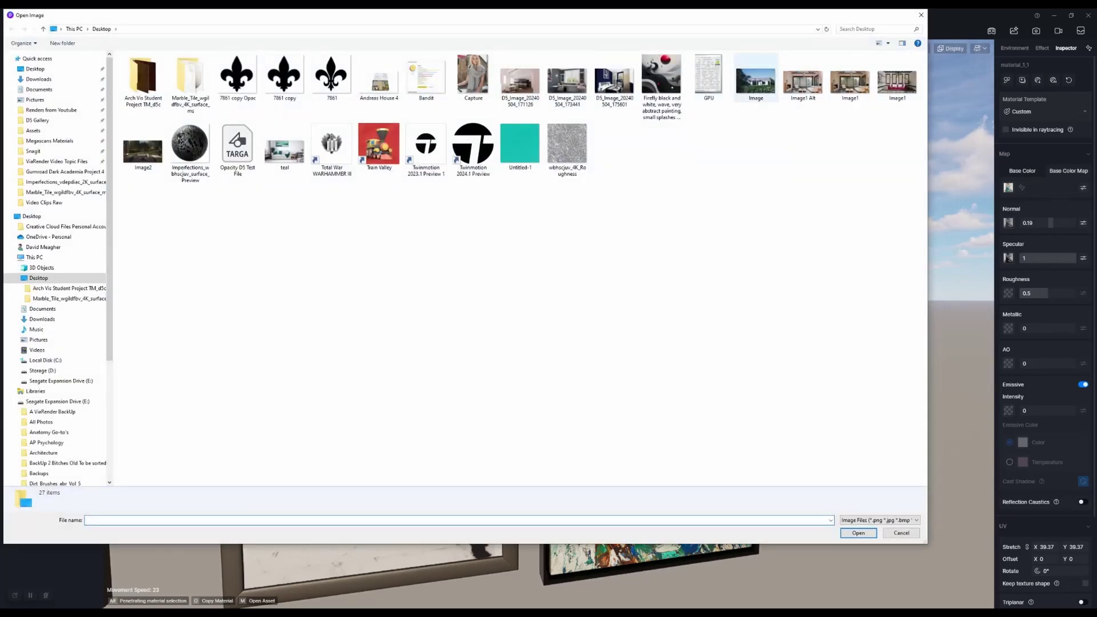
pyautogui.doubleClick(661, 80)
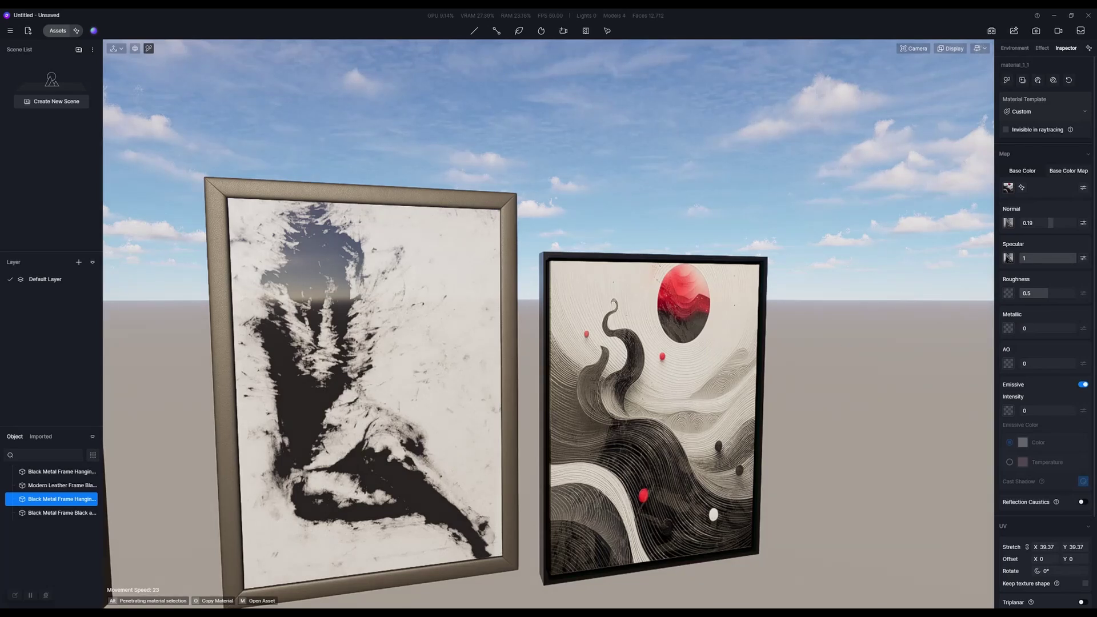
# - Delete the old normal and specular maps from the wave painting's material
pyautogui.click(1008, 223)
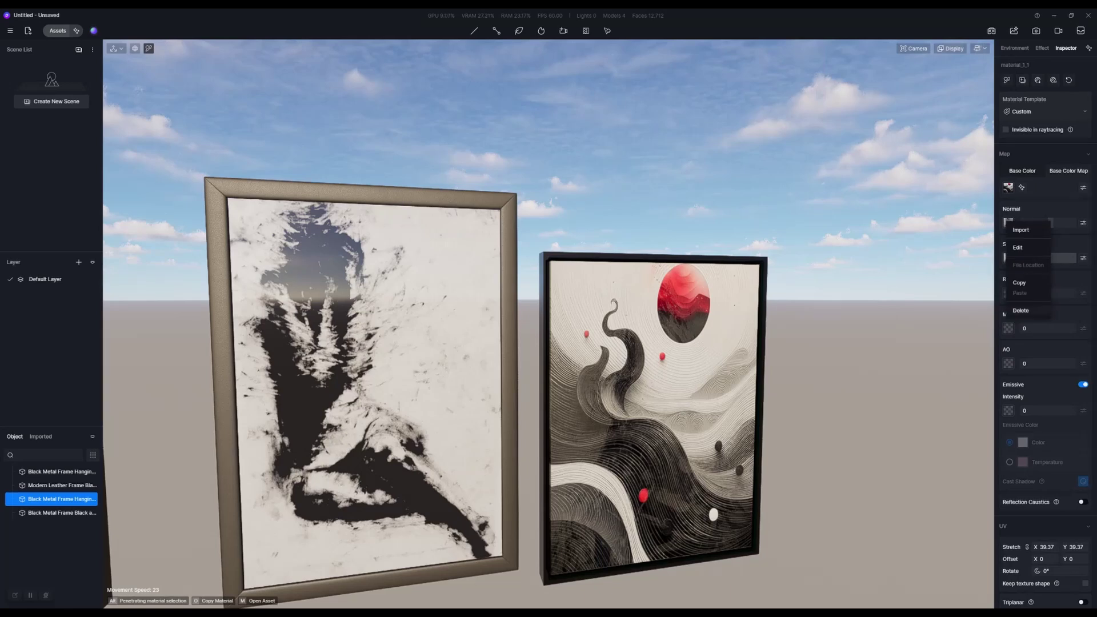
pyautogui.click(1021, 311)
pyautogui.click(1008, 258)
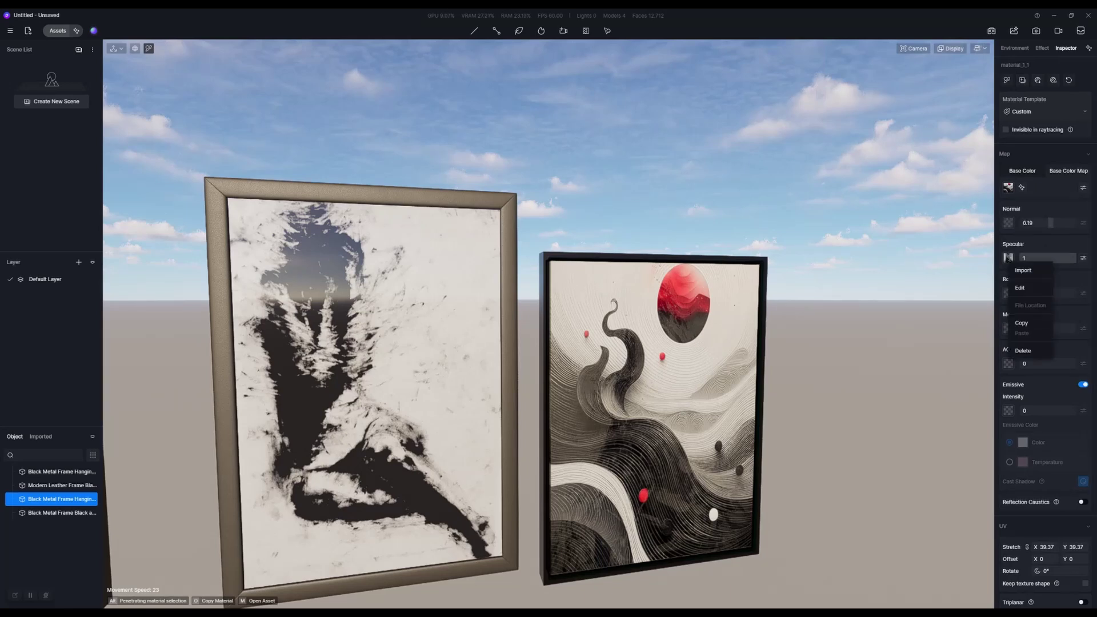
pyautogui.click(1021, 349)
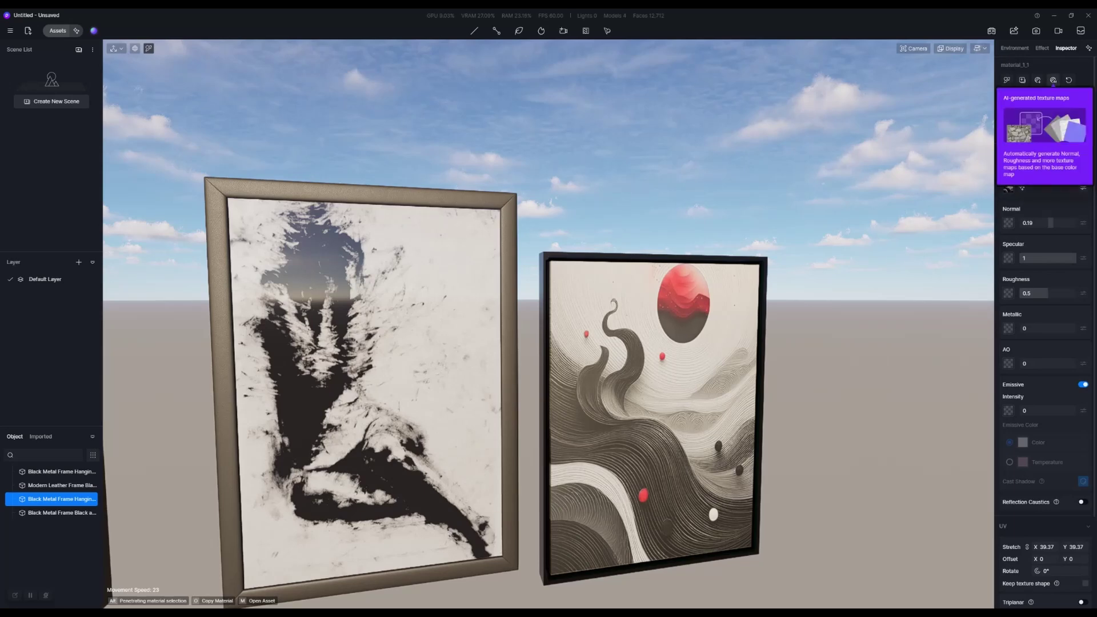
# - Generate AI texture maps for the wave painting from its base color map
pyautogui.click(1053, 80)
pyautogui.moveTo(813, 464)
pyautogui.mouseDown(button='right')
pyautogui.moveTo(856, 560)
pyautogui.moveTo(875, 458)
pyautogui.mouseUp(button='right')
pyautogui.scroll(5, 633, 458)
pyautogui.moveTo(624, 443); pyautogui.dragTo(561, 436, button='right')
pyautogui.scroll(-5, 559, 434)
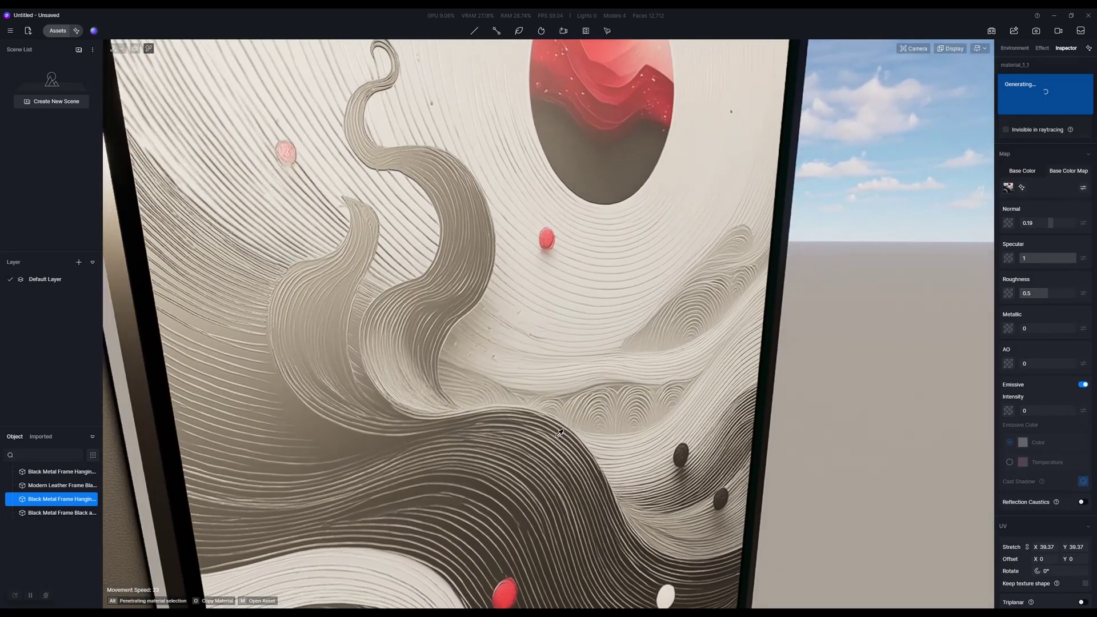
pyautogui.scroll(4, 550, 432)
pyautogui.scroll(1, 550, 433)
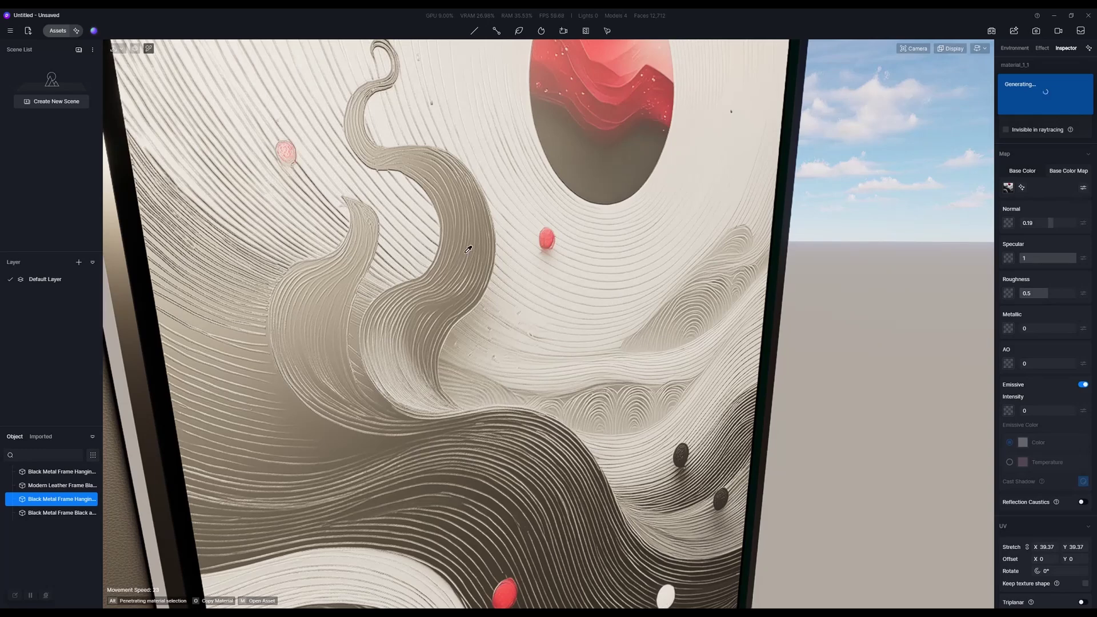
pyautogui.scroll(-5, 470, 322)
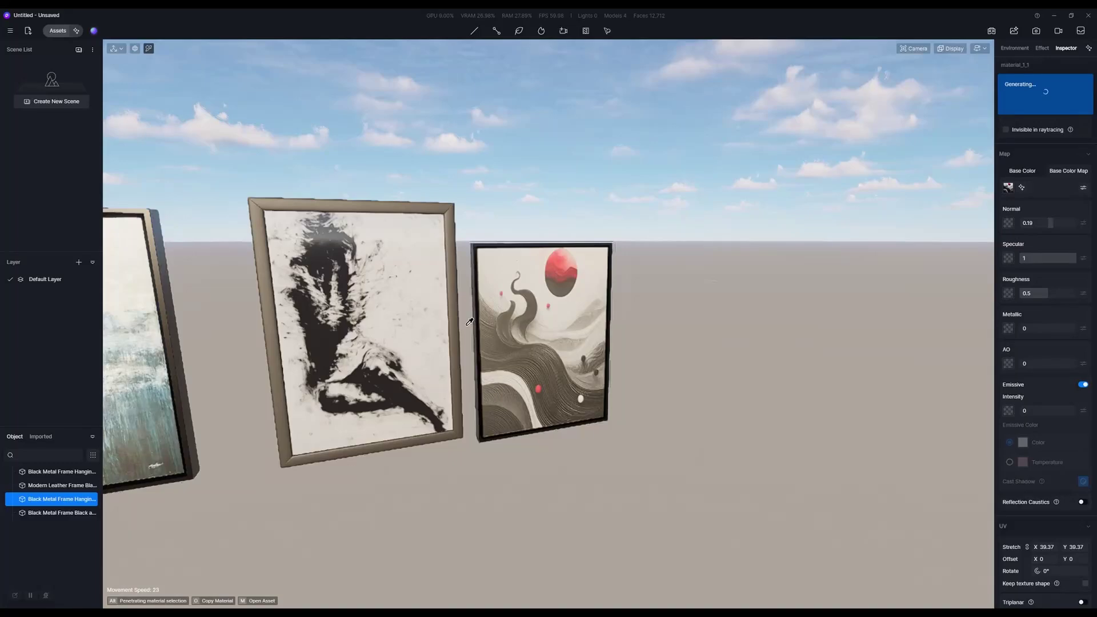
pyautogui.scroll(-1, 583, 341)
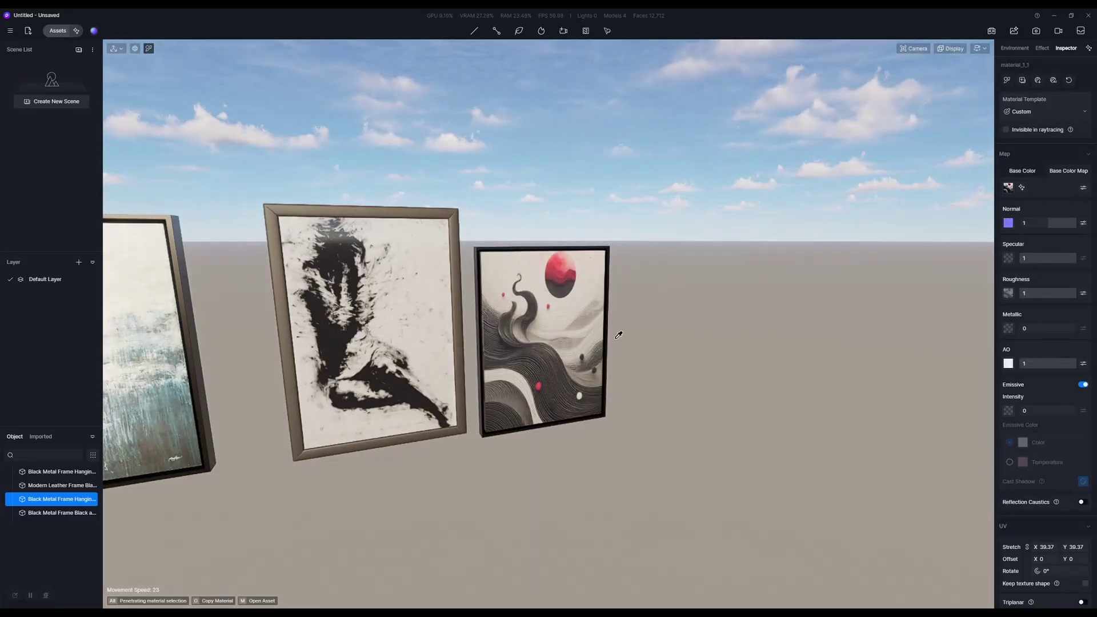
# - Set the wave painting's Normal to 0.52 and Roughness to 0.41, keeping AO at 1
pyautogui.scroll(10, 620, 336)
pyautogui.moveTo(1065, 223)
pyautogui.mouseDown()
pyautogui.moveTo(1023, 223)
pyautogui.moveTo(1075, 223)
pyautogui.moveTo(1021, 223)
pyautogui.moveTo(1073, 223)
pyautogui.moveTo(1051, 223)
pyautogui.moveTo(1062, 223)
pyautogui.moveTo(1018, 259)
pyautogui.moveTo(1077, 259)
pyautogui.moveTo(1018, 293)
pyautogui.moveTo(1043, 293)
pyautogui.mouseUp()
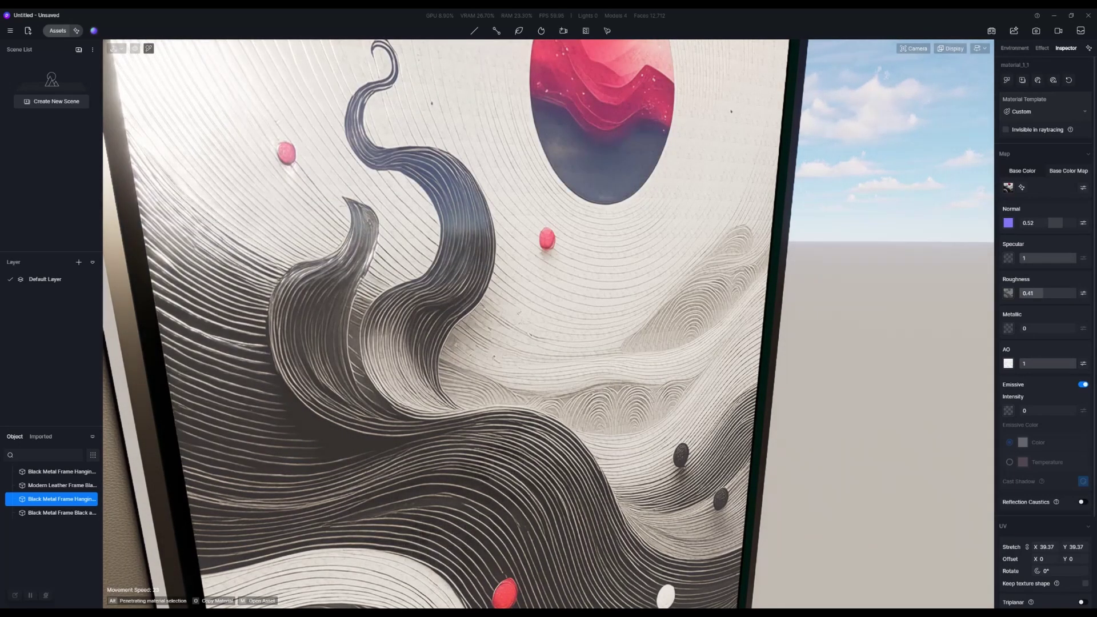
pyautogui.moveTo(1063, 364)
pyautogui.mouseDown()
pyautogui.moveTo(1016, 364)
pyautogui.moveTo(1077, 364)
pyautogui.mouseUp()
pyautogui.press('s')
pyautogui.moveTo(914, 350); pyautogui.dragTo(824, 321, button='right')
pyautogui.press('w')
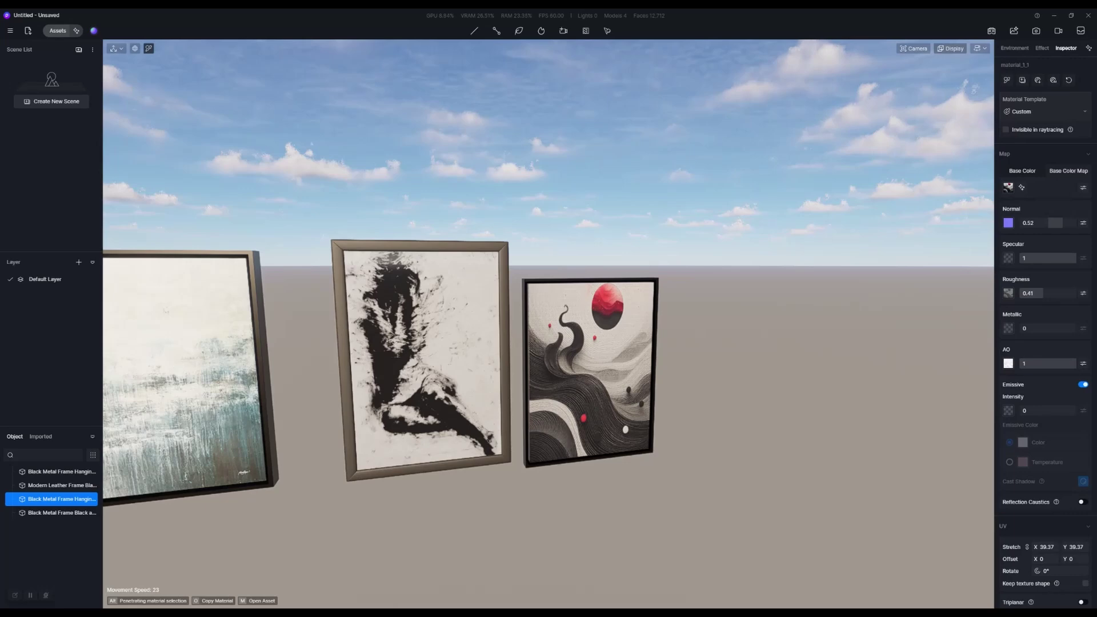
# - Set the Fly navigation movement speed to 4 and approach the black ink figure picture
pyautogui.click(952, 48)
pyautogui.click(979, 48)
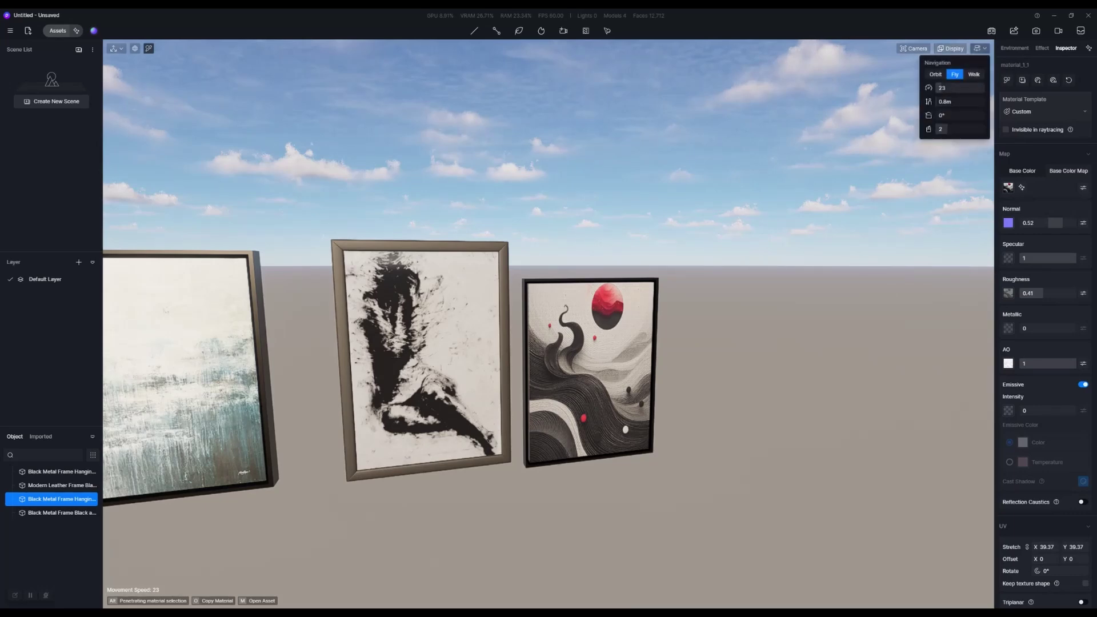
pyautogui.moveTo(680, 322); pyautogui.dragTo(664, 319, button='right')
pyautogui.press('w')
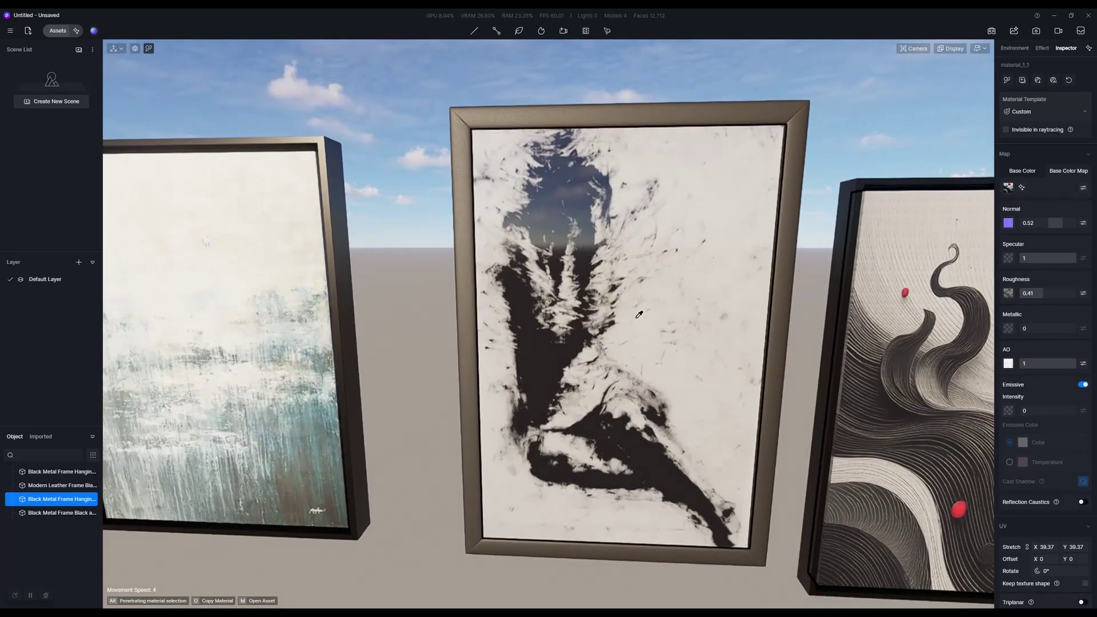
# - Replace the base color map of the black ink figure picture with the Capture image
pyautogui.click(639, 312)
pyautogui.scroll(-3, 671, 302)
pyautogui.scroll(3, 670, 302)
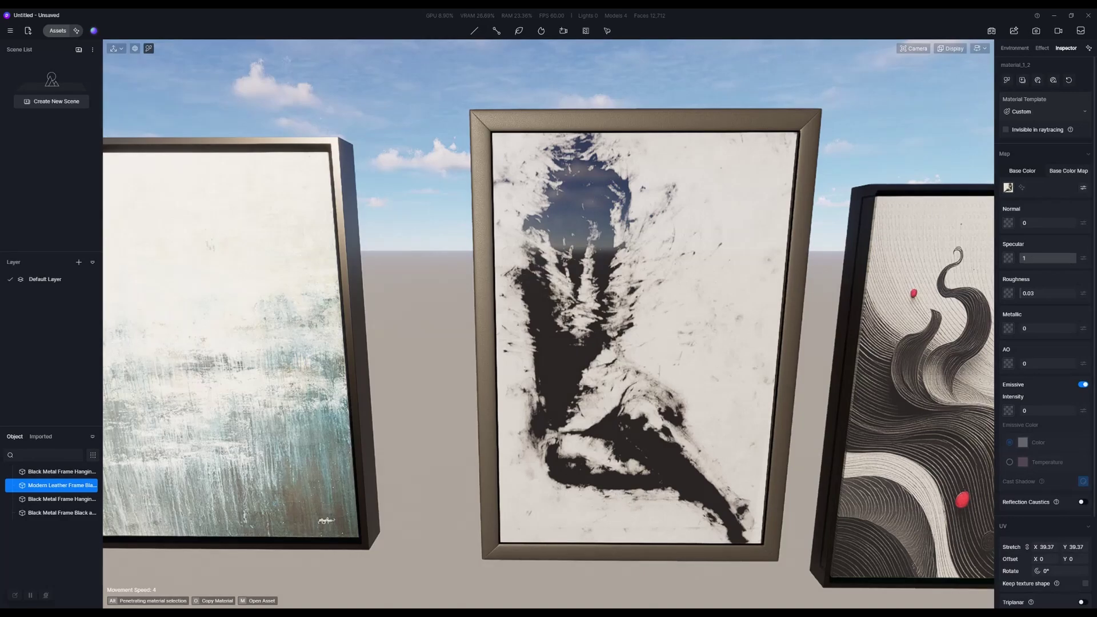
pyautogui.click(1008, 187)
pyautogui.doubleClick(475, 78)
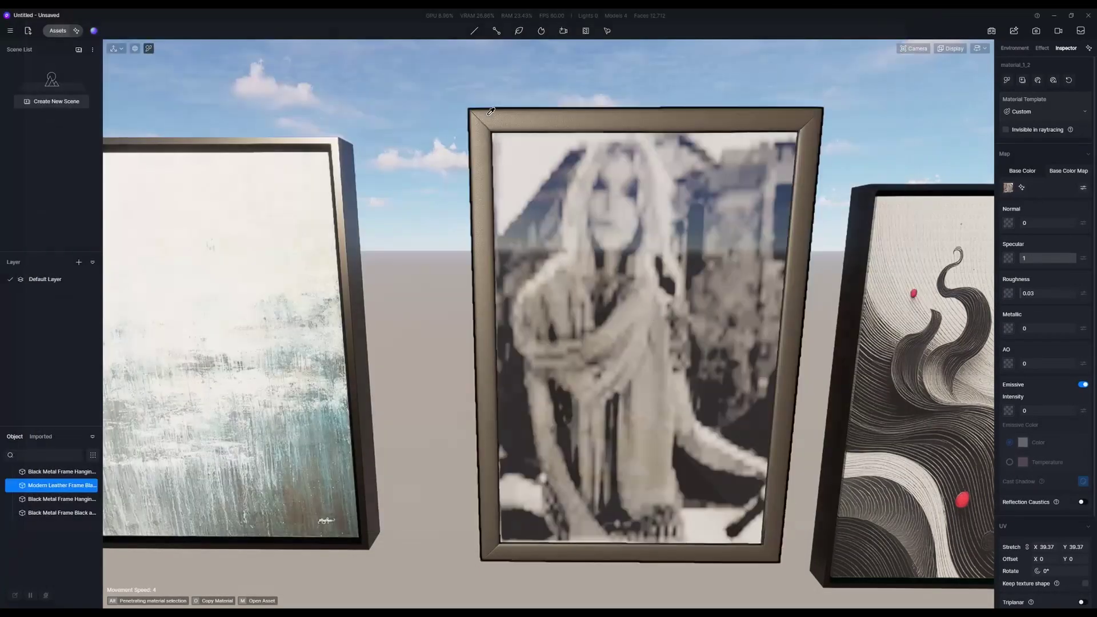
pyautogui.scroll(-2, 656, 316)
pyautogui.moveTo(656, 317); pyautogui.dragTo(592, 323, button='right')
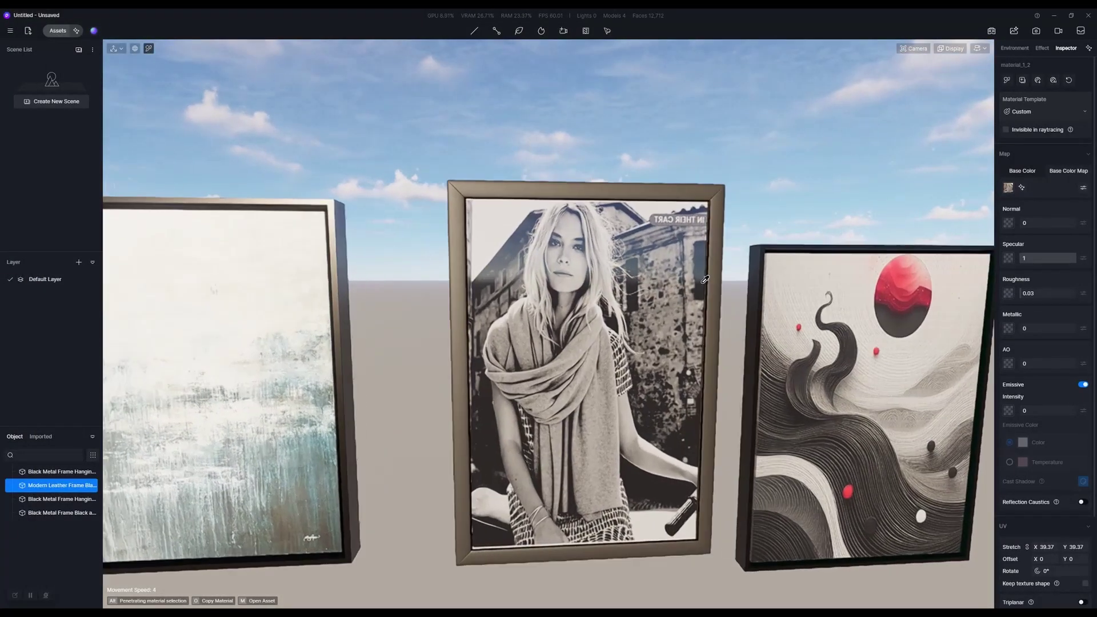
pyautogui.scroll(2, 591, 323)
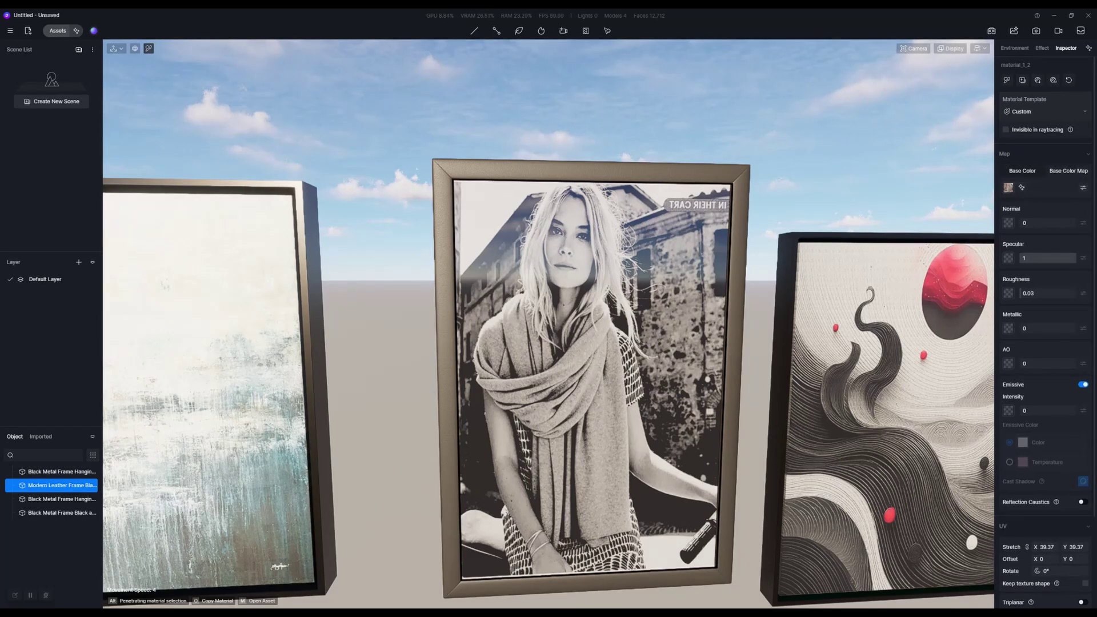
# - Try a high saturation on the portrait's base color map and restore its saturation to -100
pyautogui.click(1082, 187)
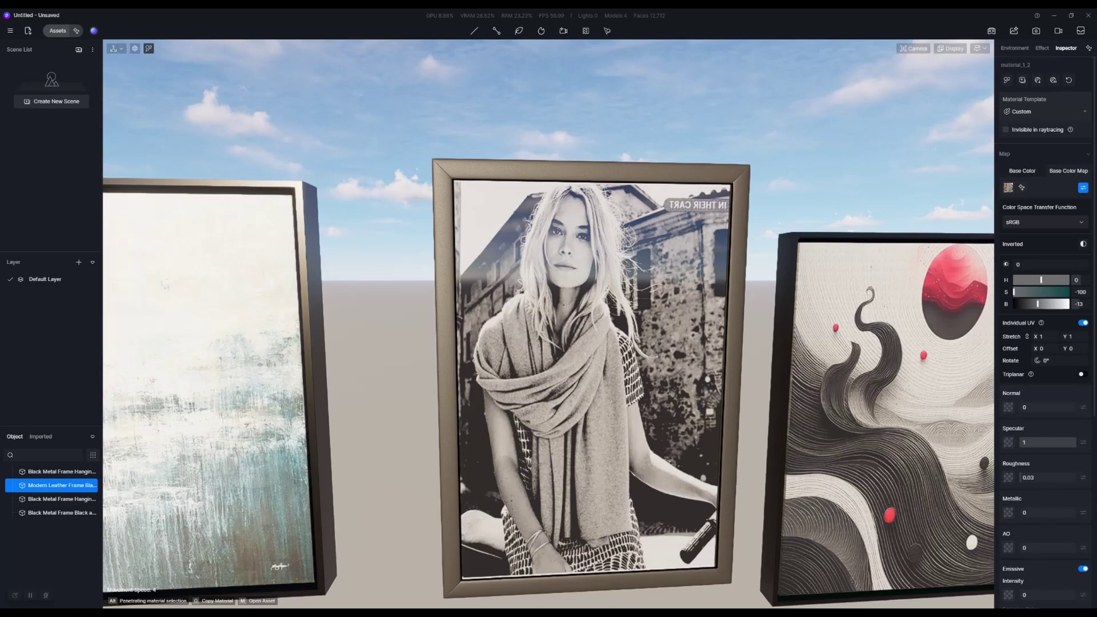
pyautogui.moveTo(1014, 292); pyautogui.dragTo(1065, 292)
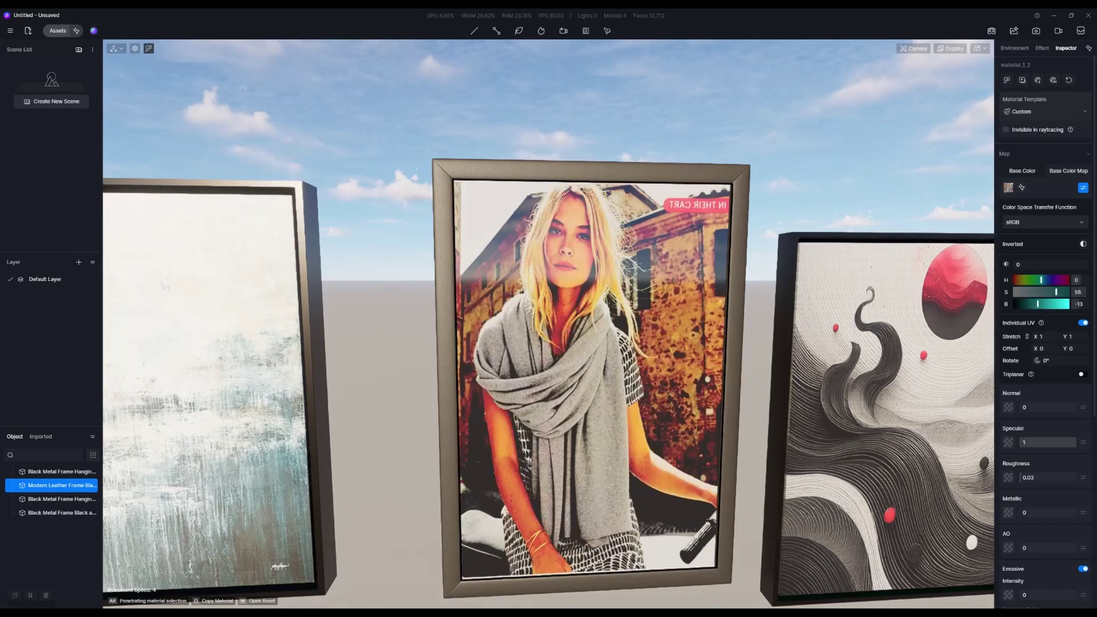
pyautogui.moveTo(1056, 292); pyautogui.dragTo(1014, 292)
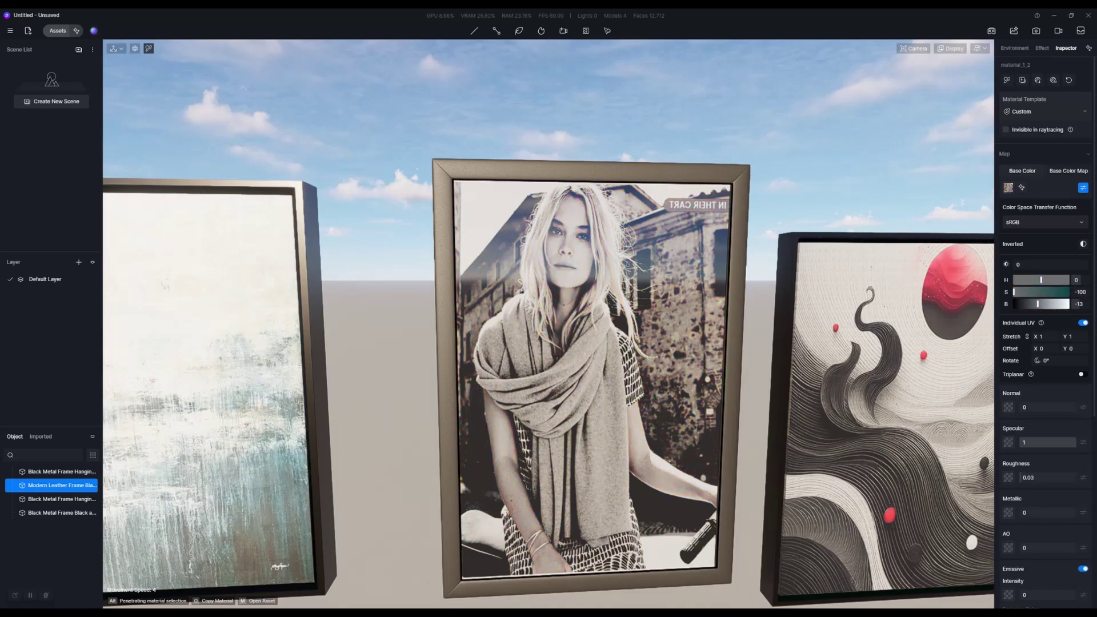
pyautogui.click(1022, 170)
pyautogui.moveTo(1048, 289)
pyautogui.mouseDown()
pyautogui.moveTo(1067, 290)
pyautogui.moveTo(1014, 289)
pyautogui.moveTo(1059, 289)
pyautogui.mouseUp()
# - Sample the blue and white abstract painting and its frame to inspect their material settings
pyautogui.press('s')
pyautogui.press('a')
pyautogui.press('d')
pyautogui.press('a')
pyautogui.moveTo(855, 294); pyautogui.dragTo(676, 309, button='right')
pyautogui.click(652, 288)
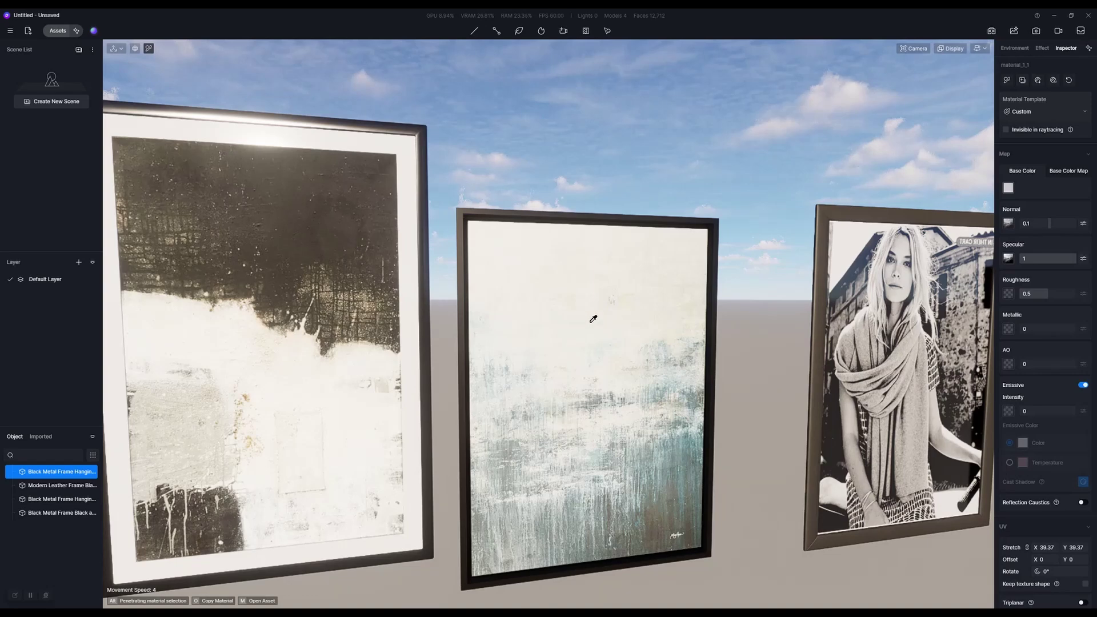
pyautogui.click(580, 281)
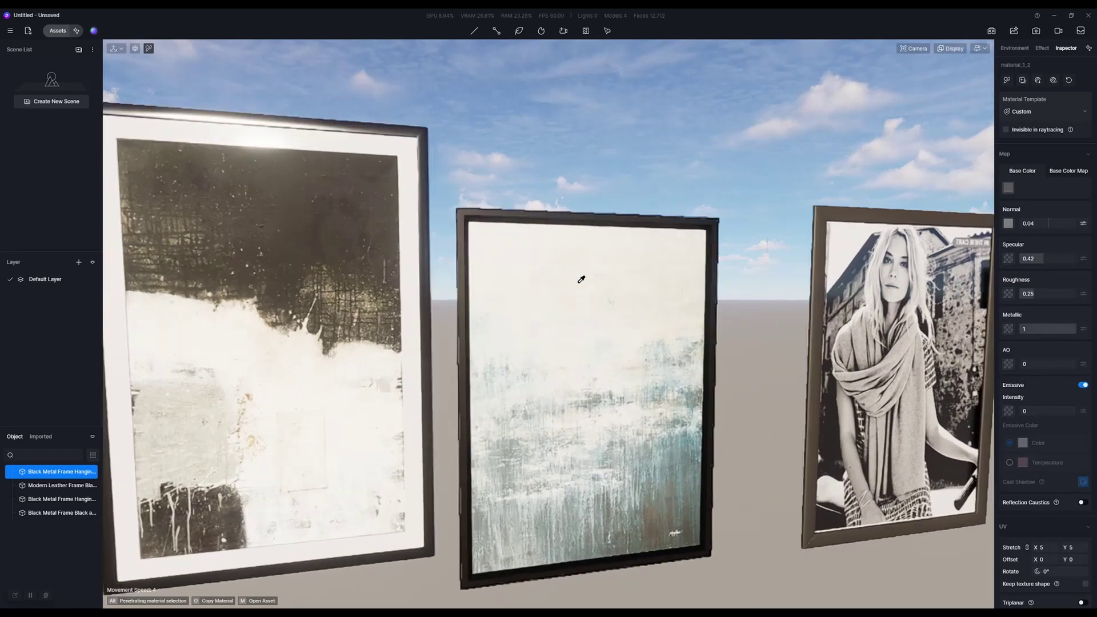
pyautogui.click(582, 280)
pyautogui.scroll(2, 587, 280)
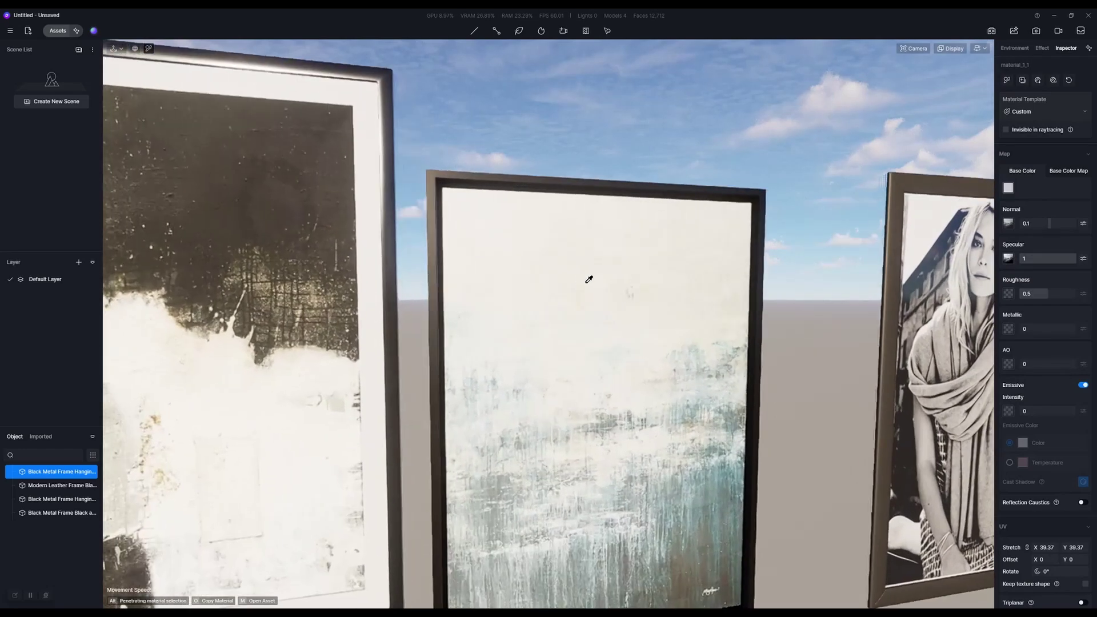
# - Sample the white mat around the large black and white abstract and compare all the framed pictures
pyautogui.scroll(-1, 657, 283)
pyautogui.scroll(-1, 658, 283)
pyautogui.moveTo(656, 284); pyautogui.dragTo(760, 246, button='middle')
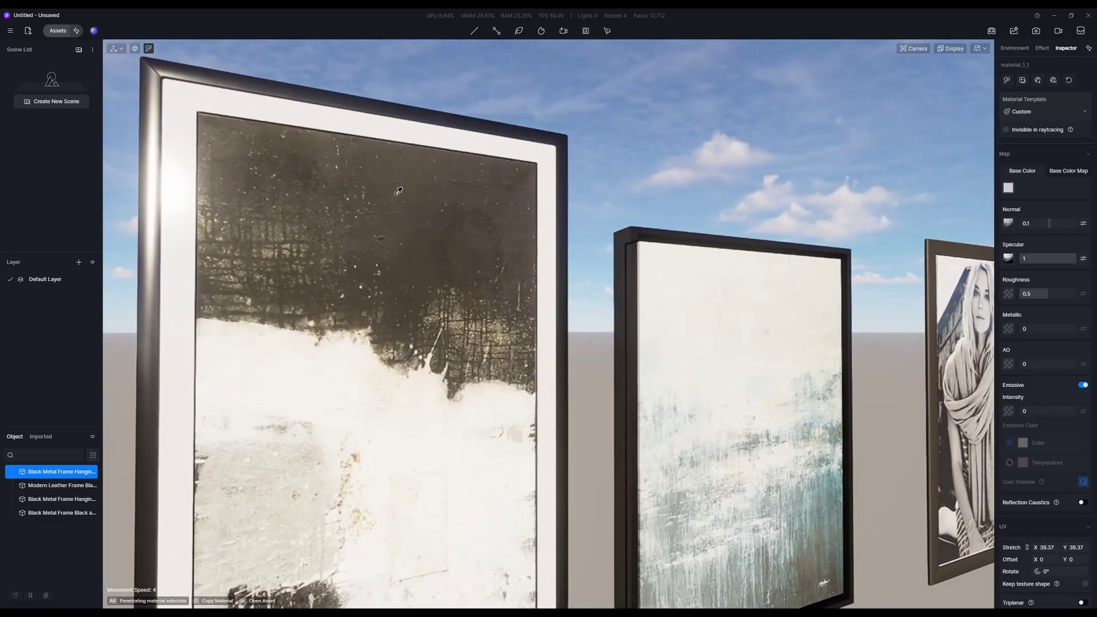
pyautogui.click(541, 229)
pyautogui.moveTo(817, 332); pyautogui.dragTo(573, 336, button='middle')
pyautogui.scroll(-3, 573, 337)
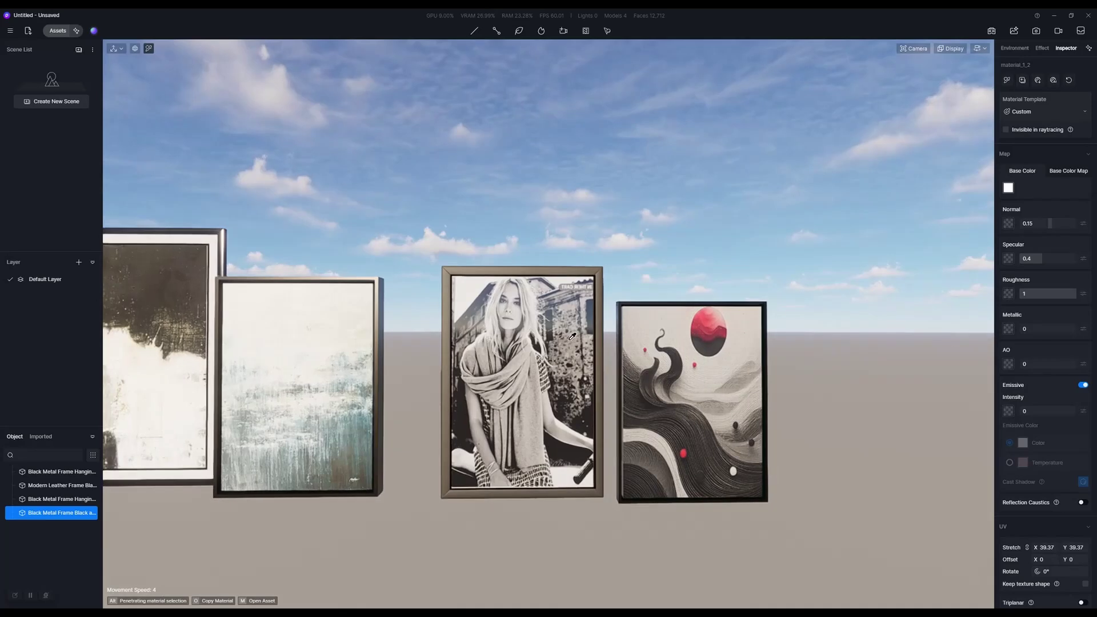
pyautogui.scroll(1, 572, 336)
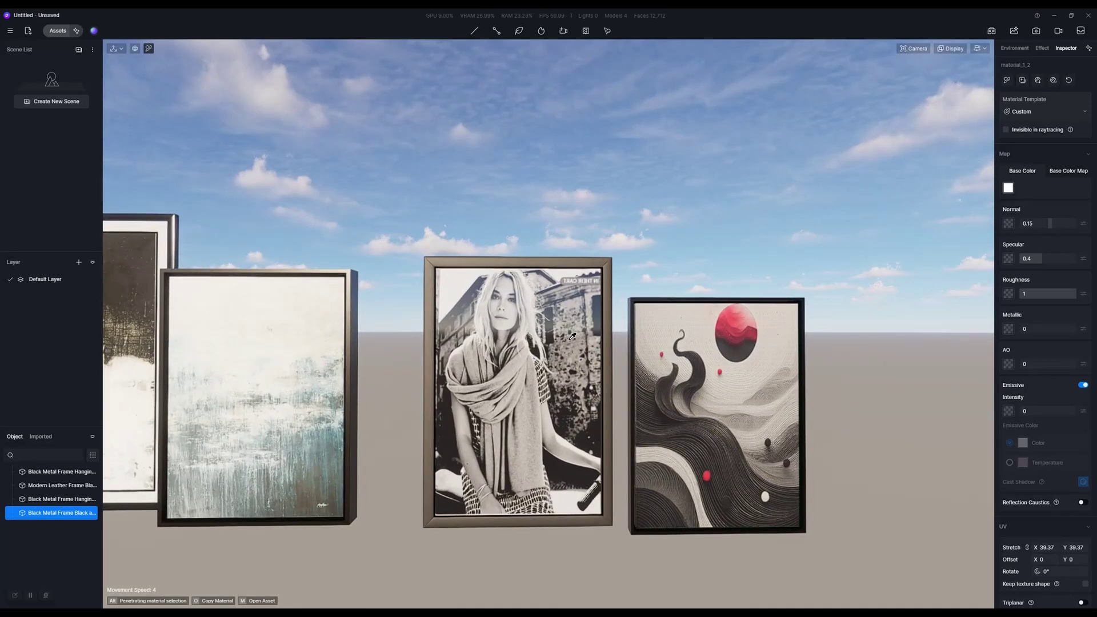
pyautogui.press('a')
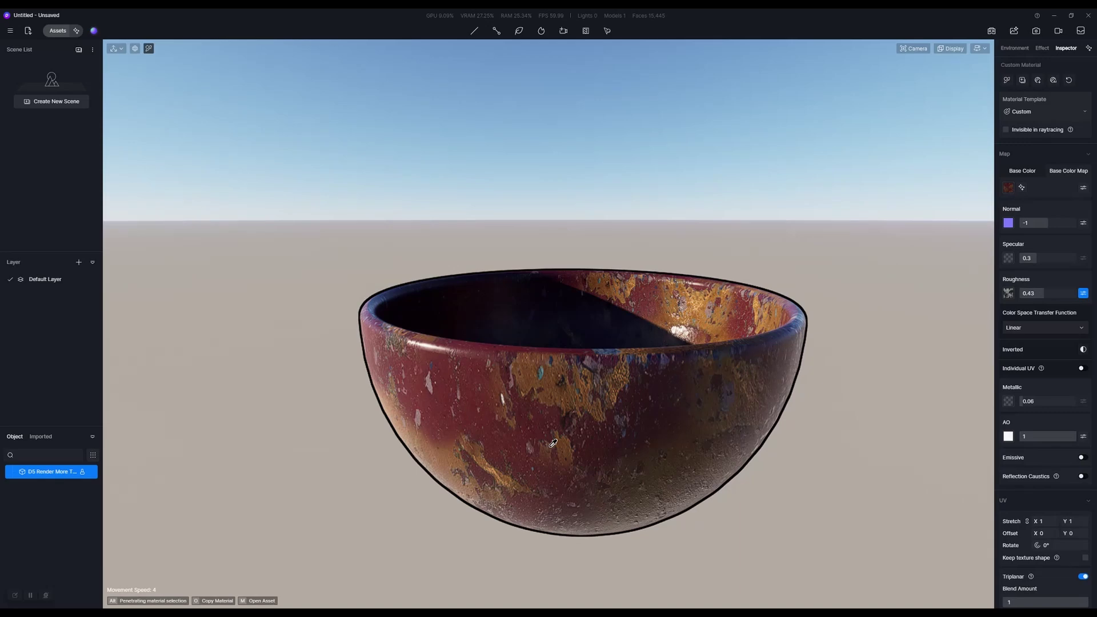
# - Examine the painted bowl's surface texture and highlights from near and far
pyautogui.scroll(-3, 553, 443)
pyautogui.scroll(6, 553, 442)
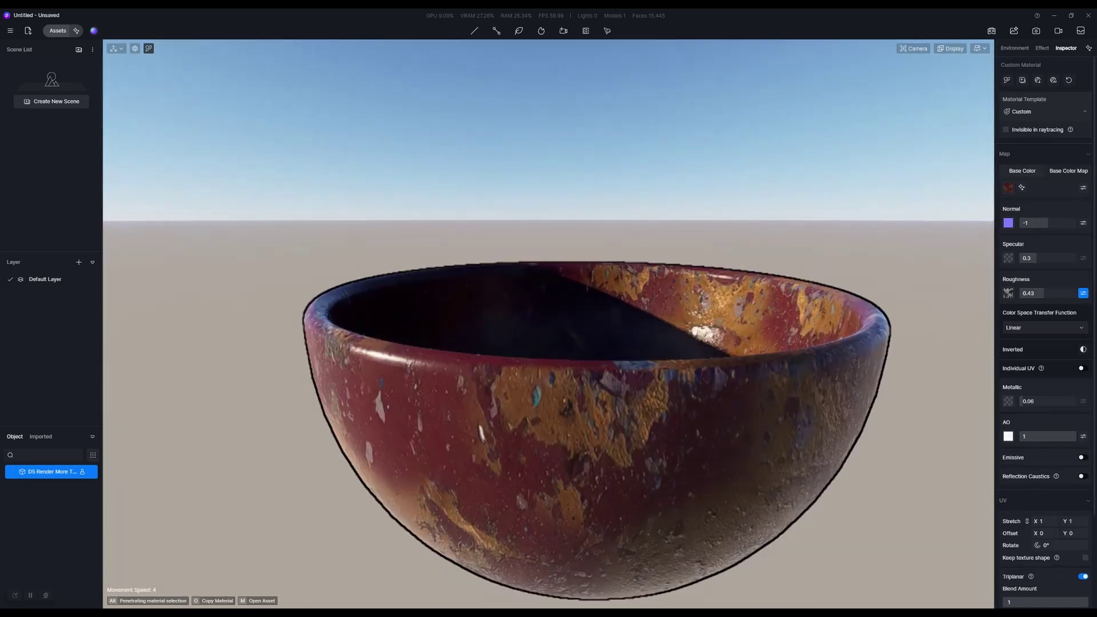
pyautogui.scroll(-3, 562, 389)
pyautogui.scroll(3, 562, 389)
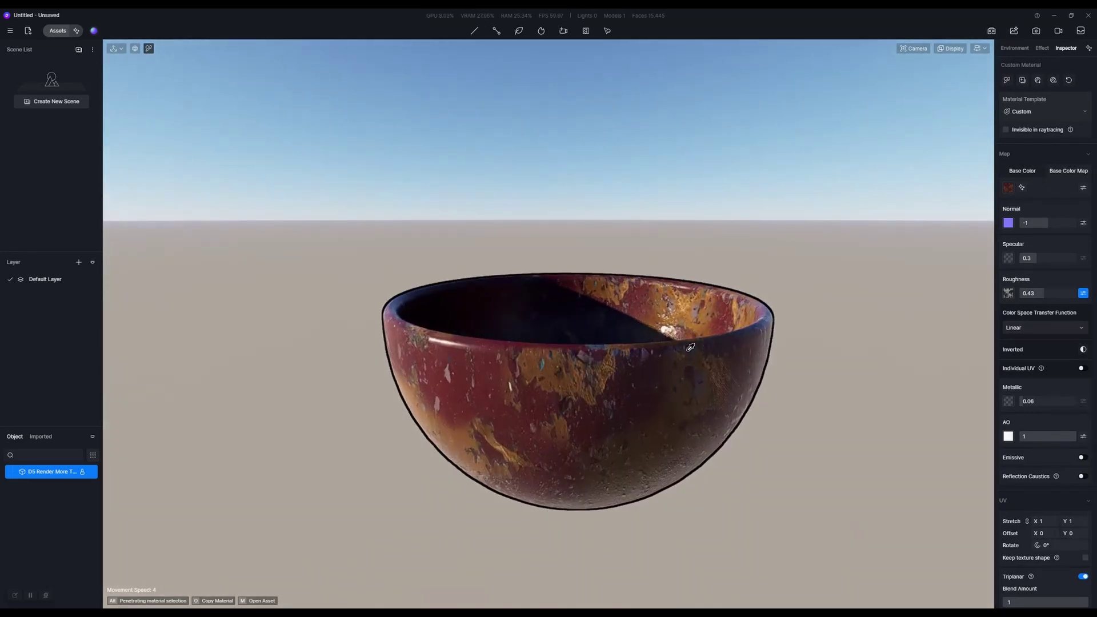
pyautogui.scroll(1, 561, 389)
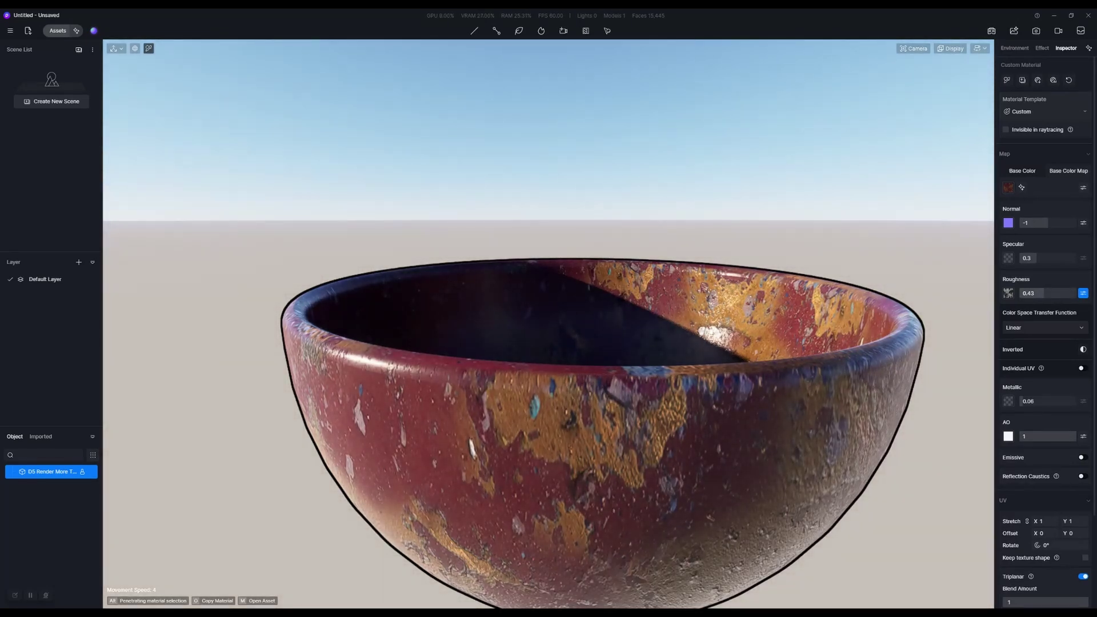
pyautogui.scroll(-4, 496, 303)
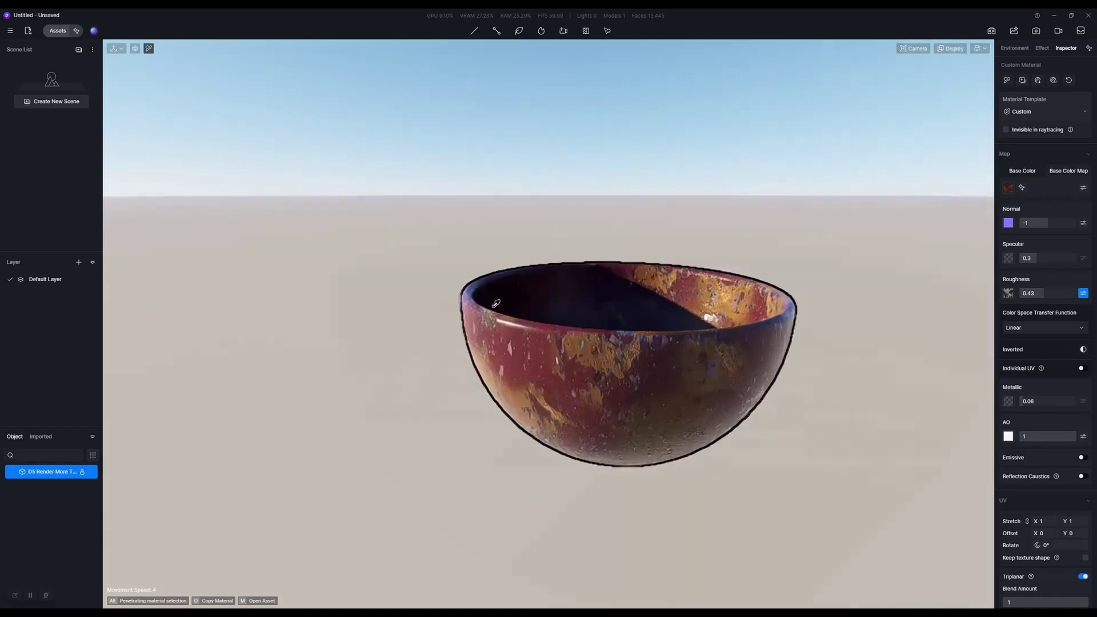
pyautogui.scroll(4, 496, 303)
pyautogui.scroll(-5, 431, 293)
pyautogui.scroll(2, 515, 330)
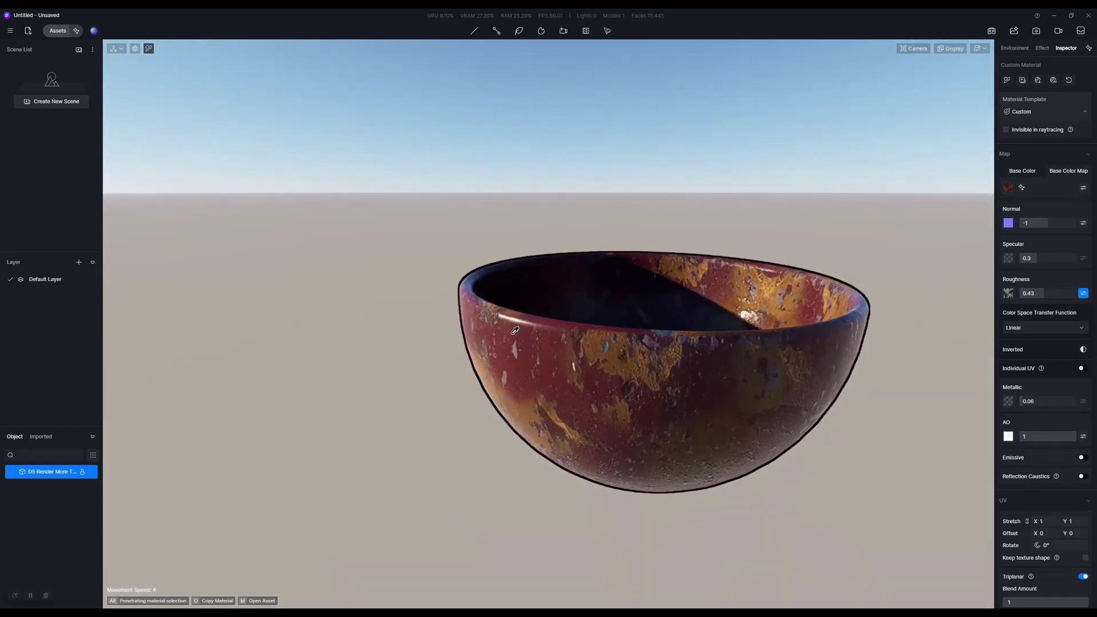
pyautogui.scroll(2, 515, 331)
pyautogui.moveTo(515, 331); pyautogui.dragTo(683, 351, button='right')
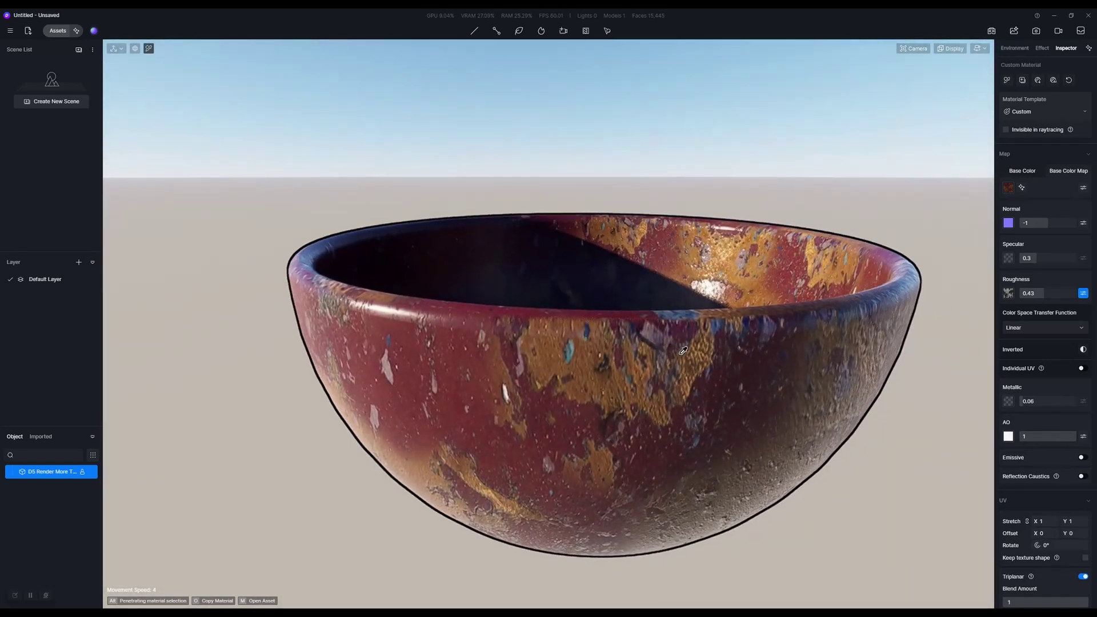
pyautogui.scroll(-3, 683, 350)
pyautogui.scroll(2, 684, 351)
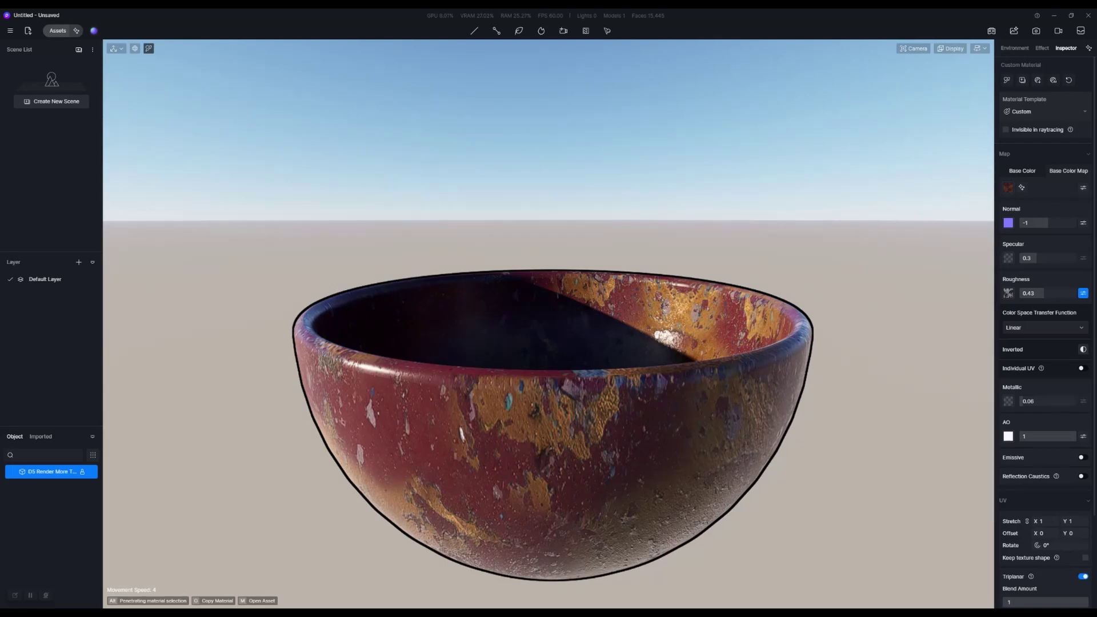
# - Try the inversion of the bowl's roughness map and leave the map inverted
pyautogui.click(1083, 349)
pyautogui.click(1083, 349)
pyautogui.moveTo(680, 329); pyautogui.dragTo(731, 325, button='right')
pyautogui.scroll(5, 731, 325)
pyautogui.scroll(3, 730, 326)
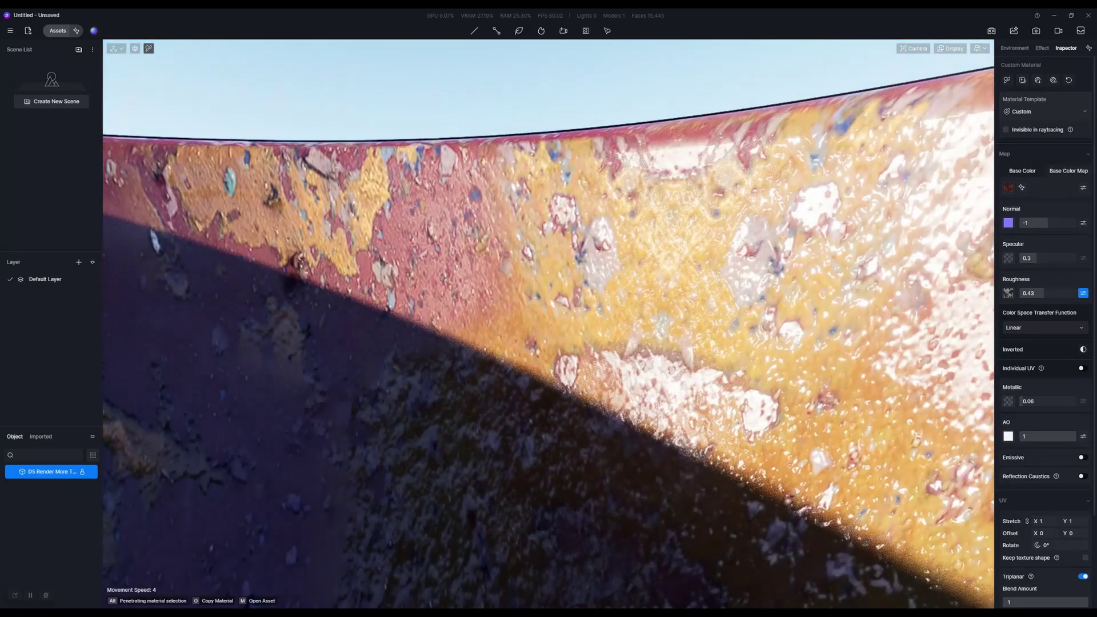
pyautogui.click(1082, 349)
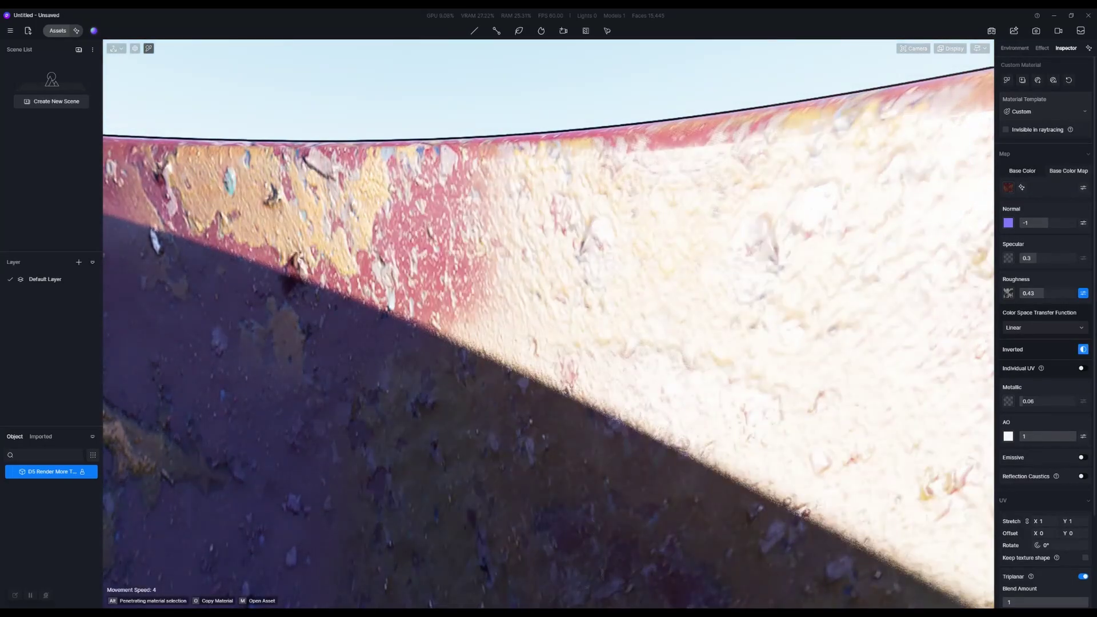
# - Examine the bowl's highlights and reflections with the roughness map inverted, both close up and from a distance
pyautogui.scroll(-8, 548, 324)
pyautogui.scroll(3, 864, 380)
pyautogui.scroll(-2, 864, 379)
pyautogui.scroll(4, 881, 362)
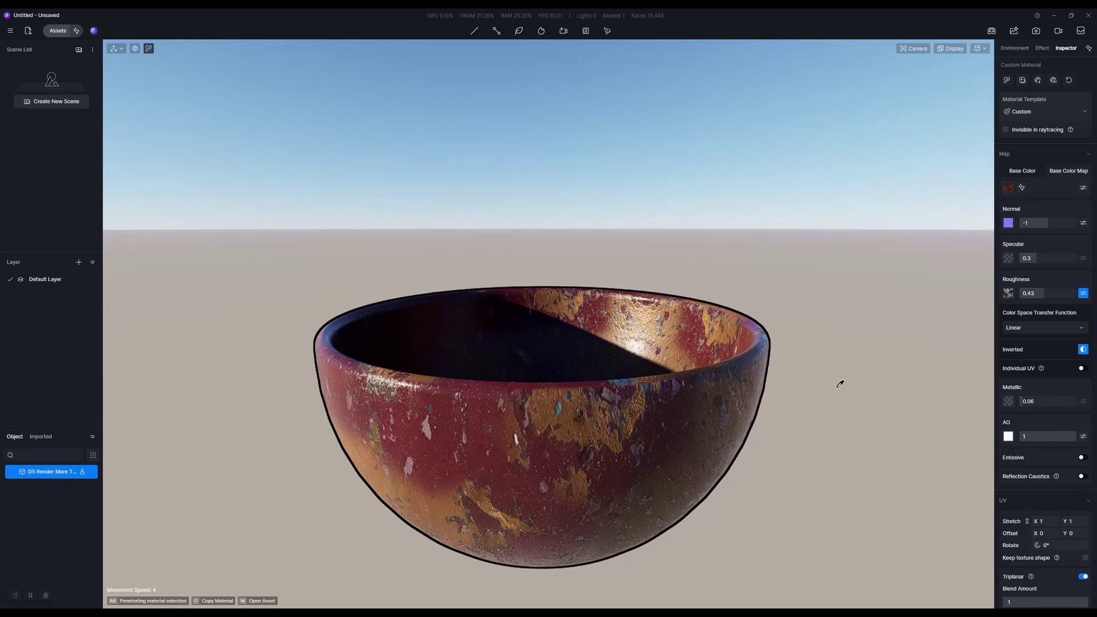
pyautogui.moveTo(714, 436); pyautogui.dragTo(734, 469, button='right')
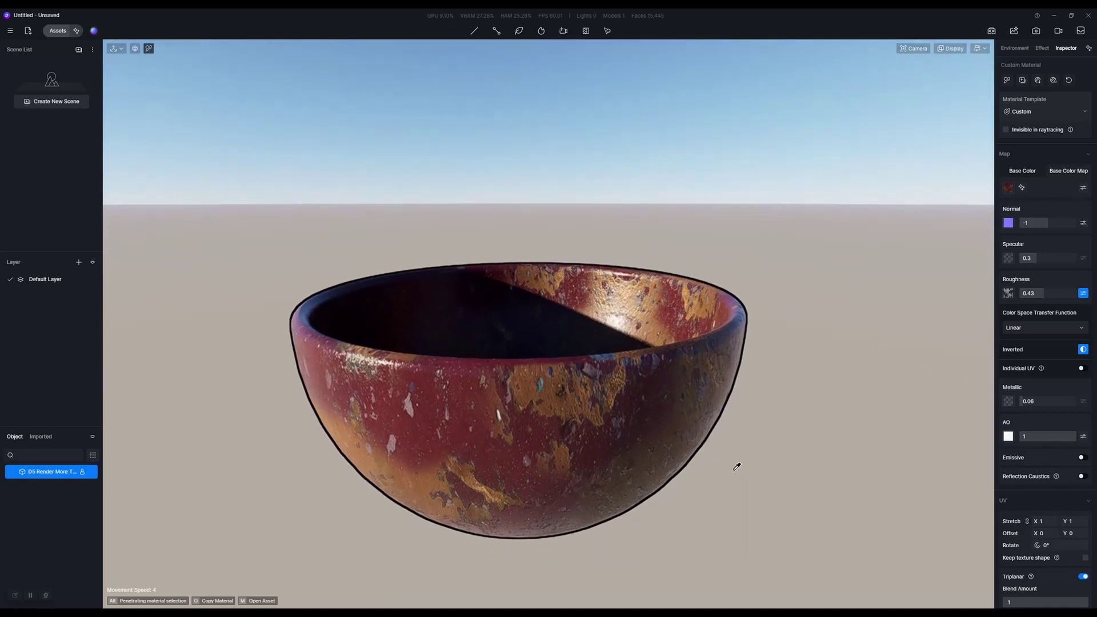
pyautogui.scroll(6, 735, 468)
pyautogui.moveTo(563, 479); pyautogui.dragTo(483, 506, button='right')
pyautogui.scroll(-5, 483, 505)
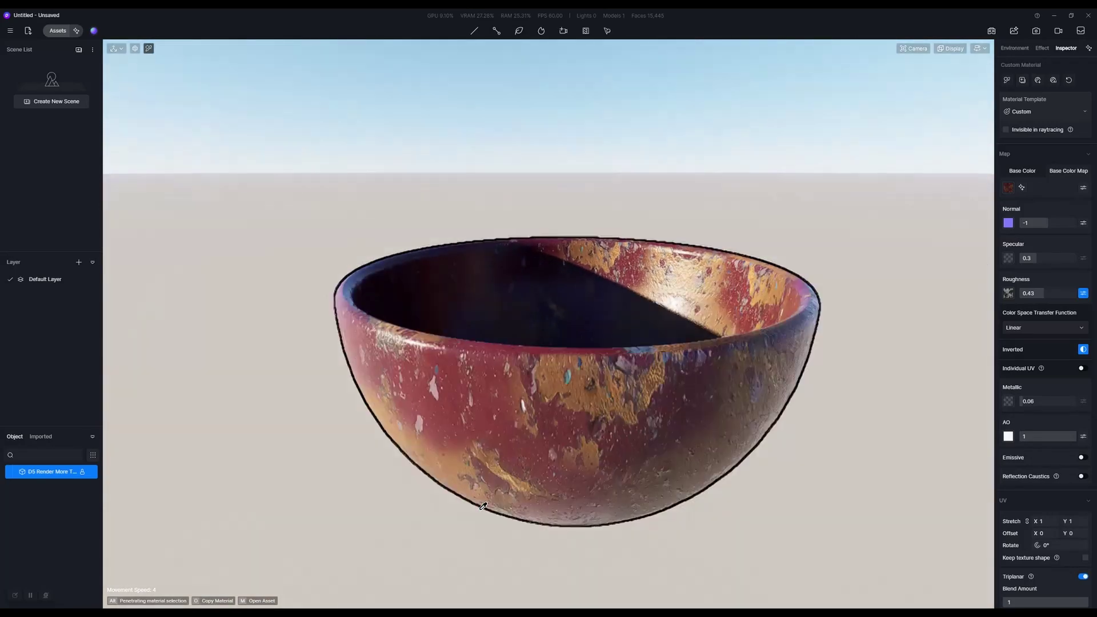
pyautogui.scroll(-3, 484, 503)
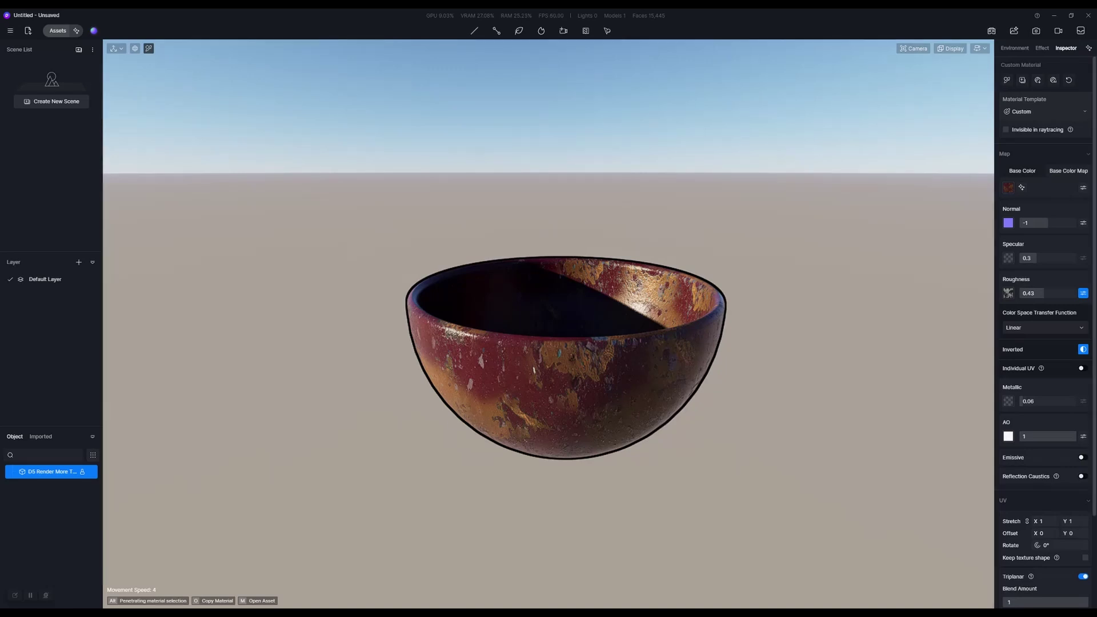
pyautogui.moveTo(535, 402); pyautogui.dragTo(552, 407, button='right')
pyautogui.press('w')
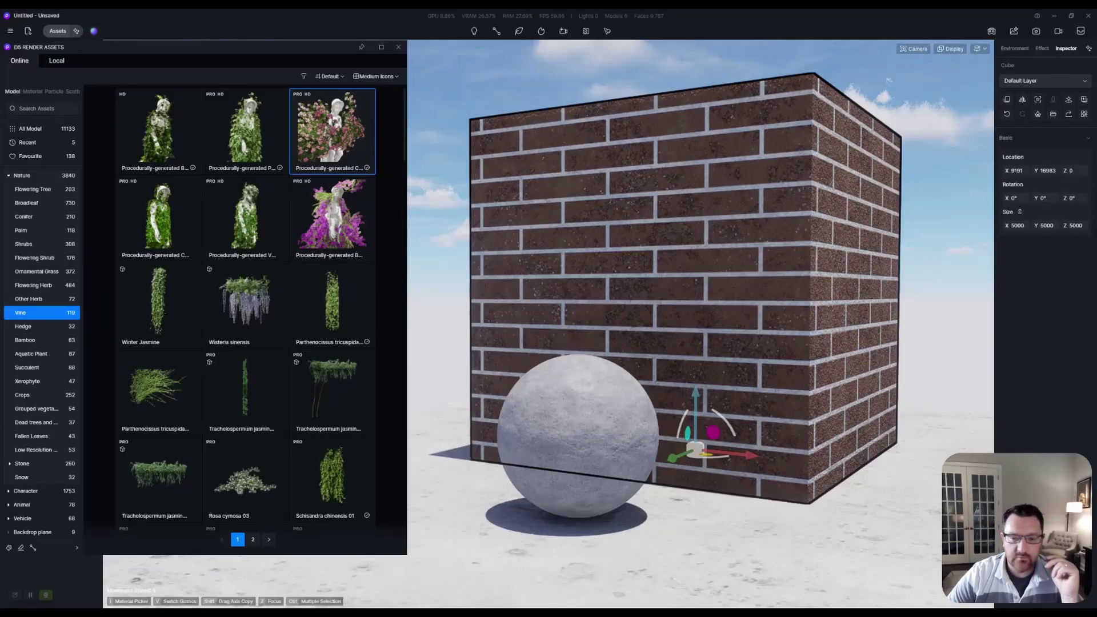
# - Choose the pink-flowering procedurally generated climbing plant from the Vine models for placement
pyautogui.press('d')
pyautogui.press('a')
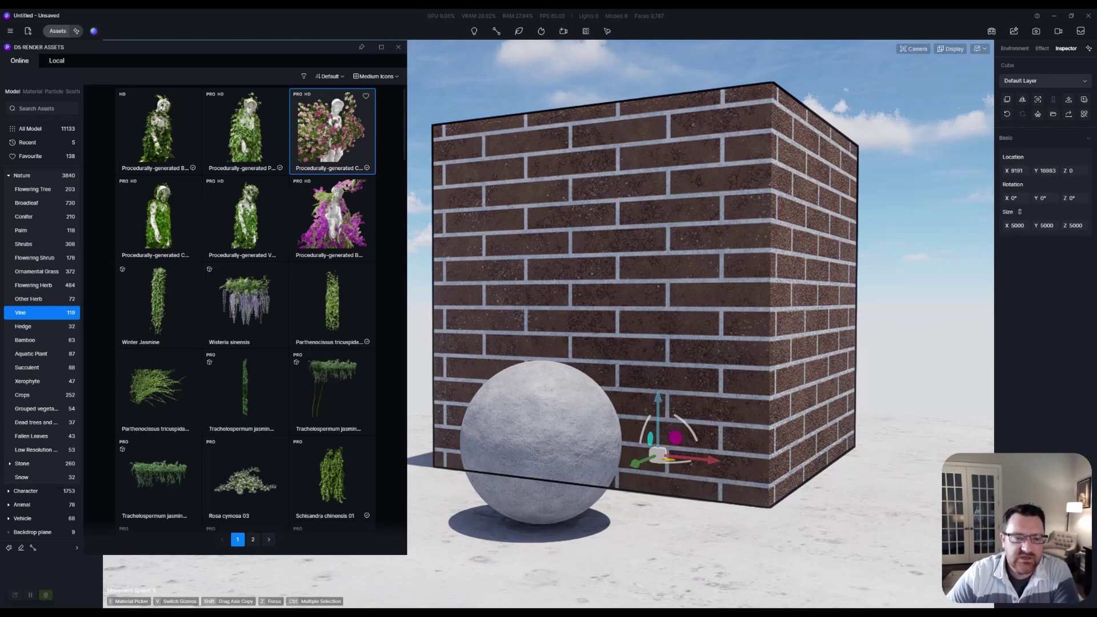
pyautogui.click(332, 132)
pyautogui.scroll(-2, 800, 257)
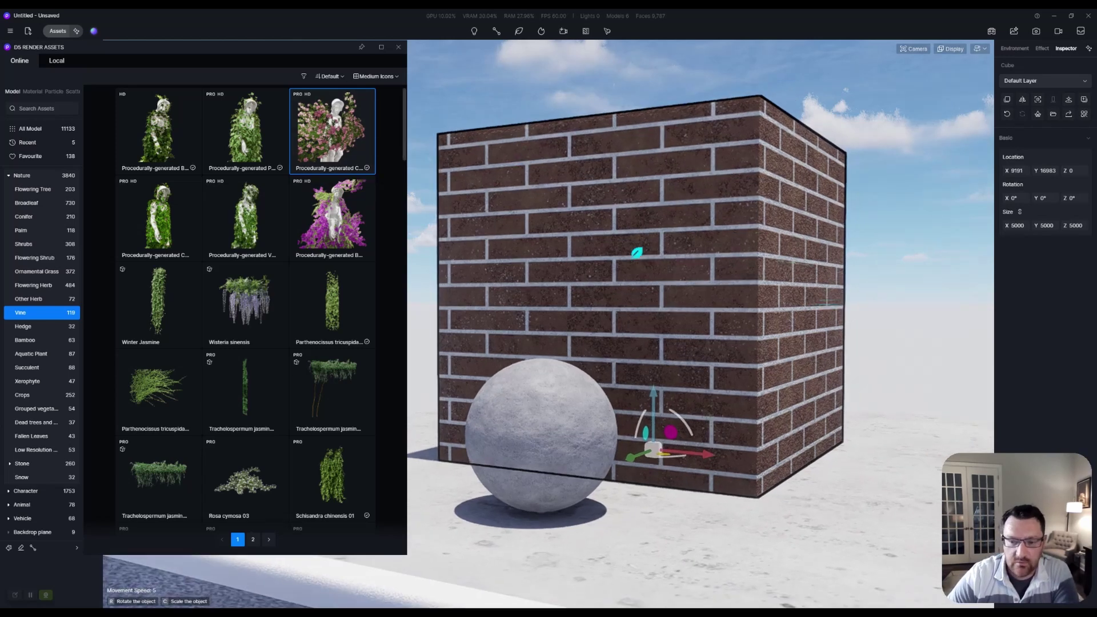
pyautogui.scroll(3, 633, 195)
pyautogui.scroll(1, 633, 195)
pyautogui.scroll(2, 616, 199)
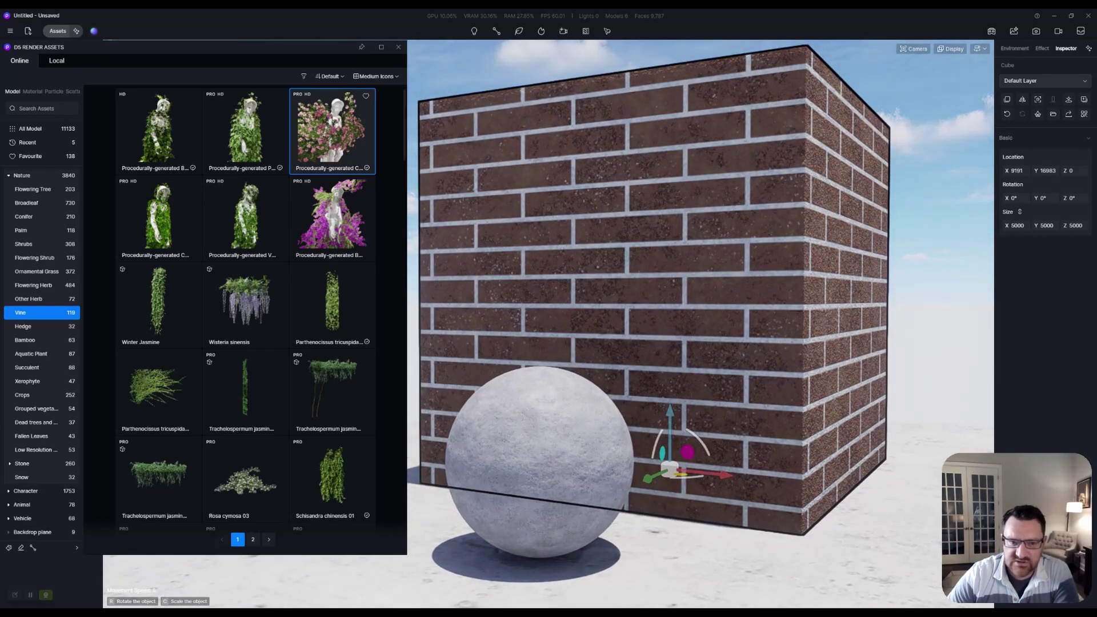
# - Try generating the flowering climbing plant at the base of the brick cube, and delete it
pyautogui.click(701, 307)
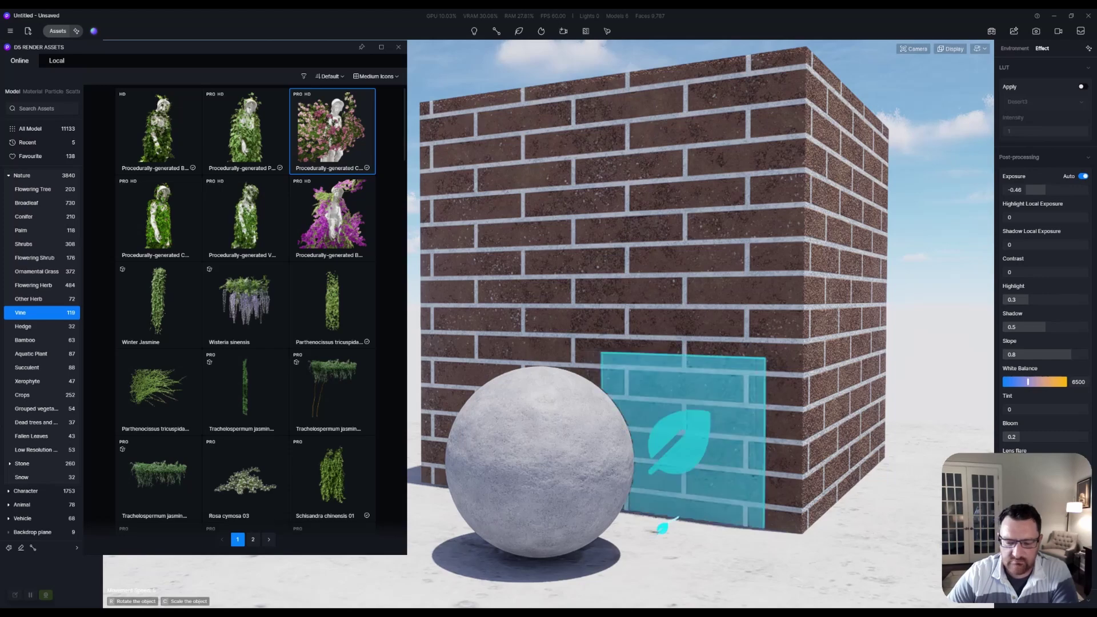
pyautogui.click(667, 512)
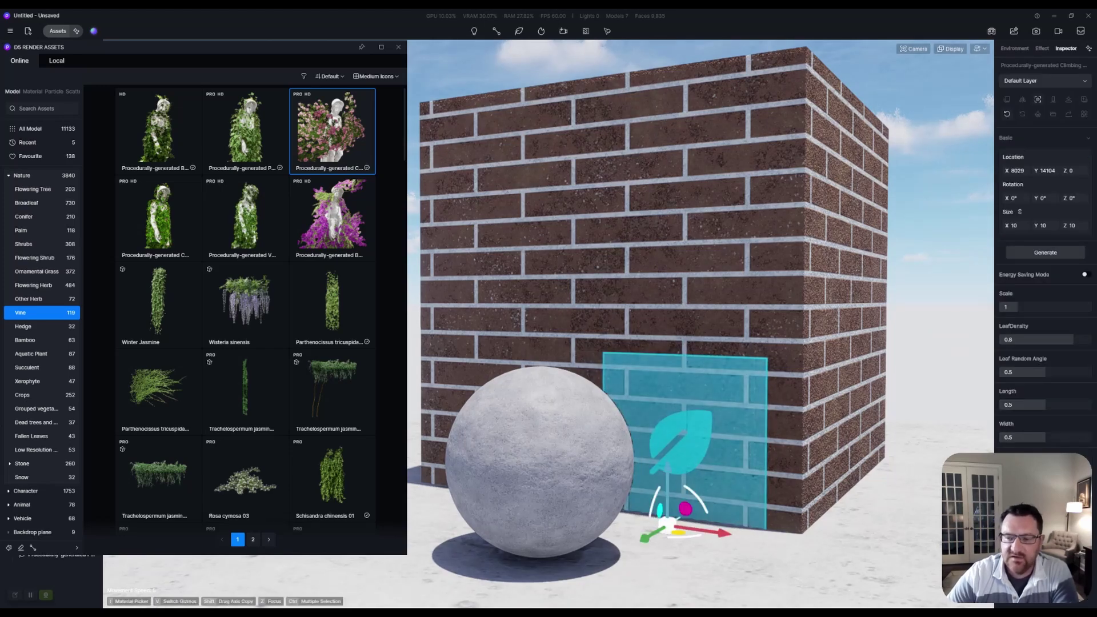
pyautogui.click(1045, 252)
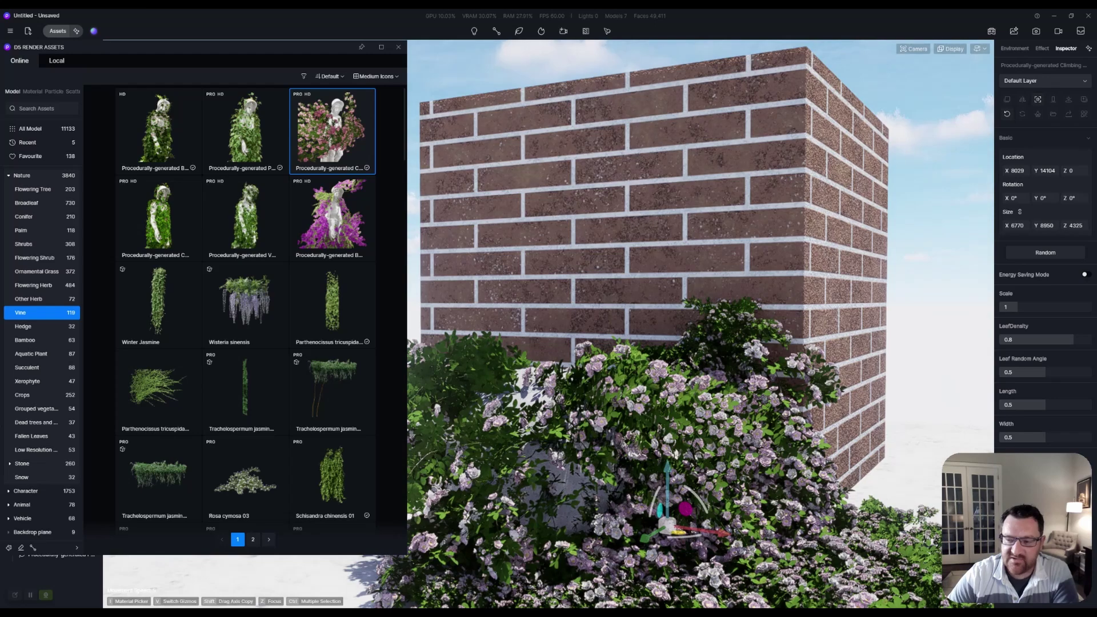
pyautogui.scroll(-1, 700, 324)
pyautogui.press('Escape')
pyautogui.click(660, 514)
pyautogui.press('Delete')
# - Place the flowering climbing plant on the lower side of the concrete sphere and generate its growth
pyautogui.scroll(5, 657, 325)
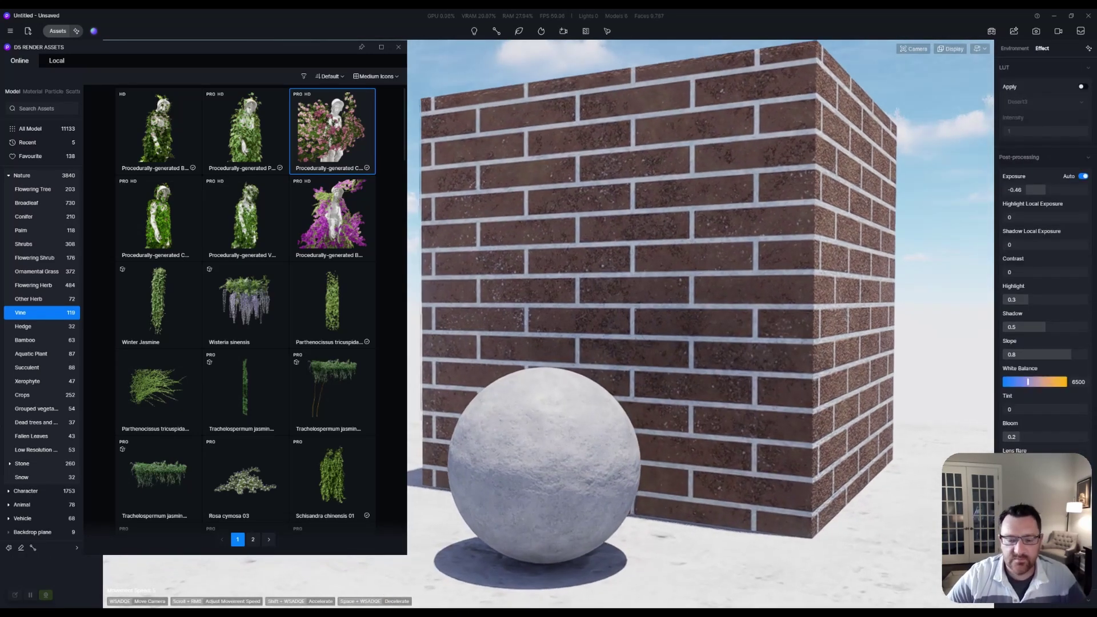
pyautogui.moveTo(846, 288); pyautogui.dragTo(806, 331, button='right')
pyautogui.press('s')
pyautogui.press('d')
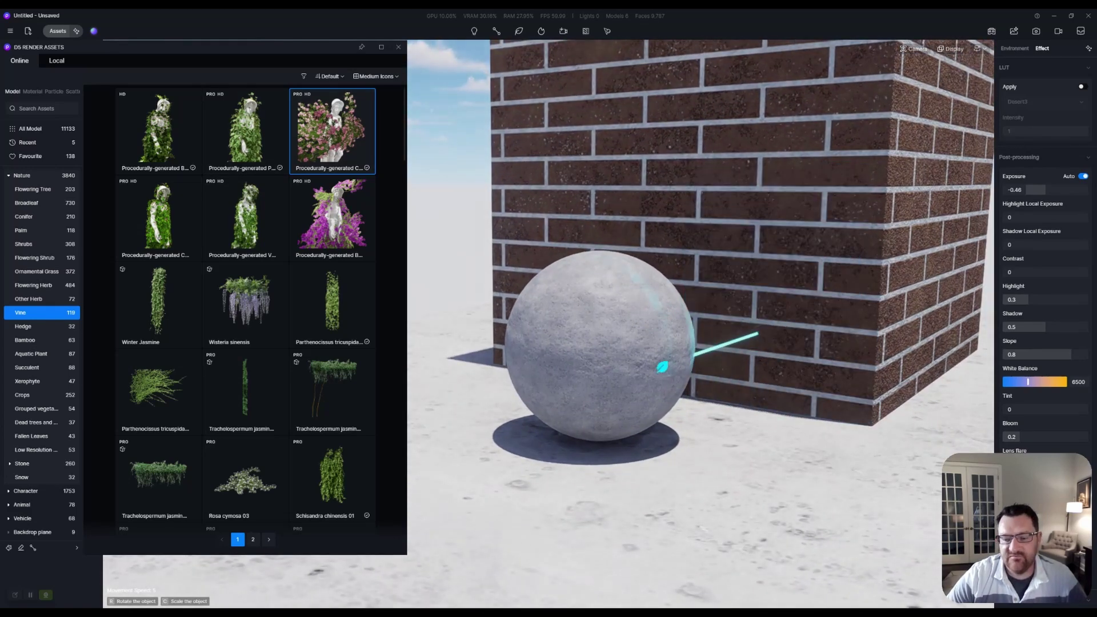
pyautogui.press('d')
pyautogui.moveTo(686, 382); pyautogui.dragTo(594, 404, button='right')
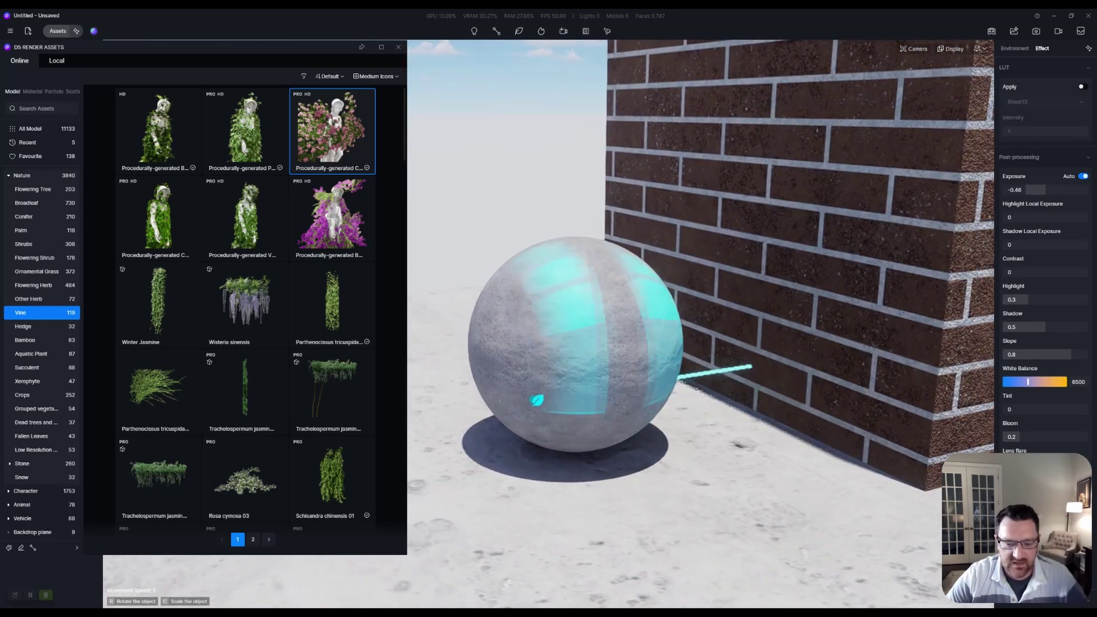
pyautogui.press('a')
pyautogui.press('a')
pyautogui.press('s')
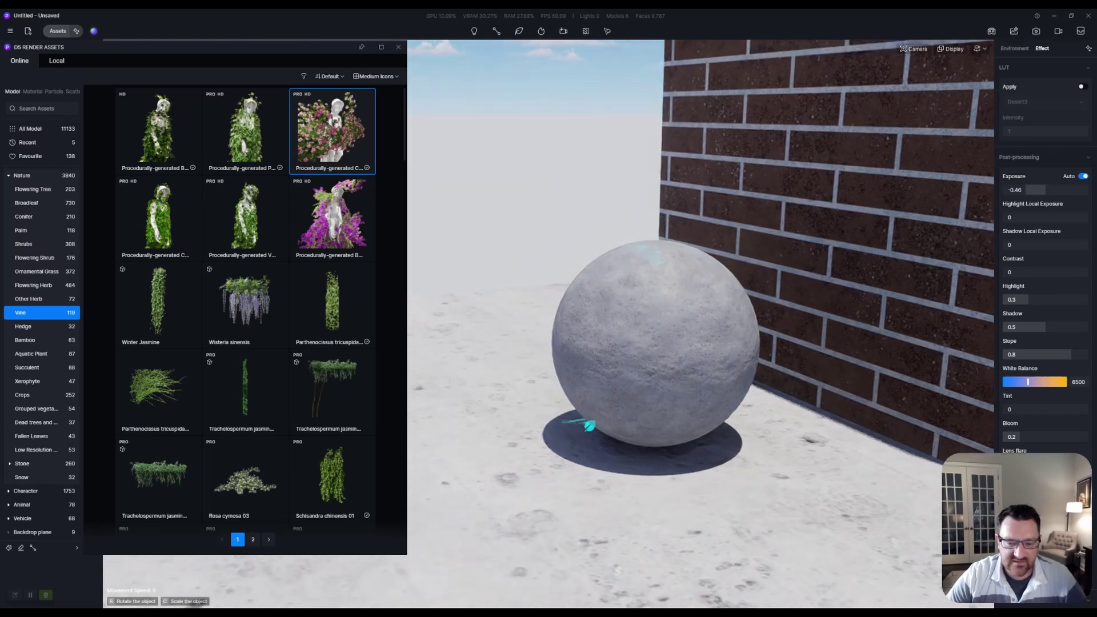
pyautogui.moveTo(601, 422); pyautogui.dragTo(632, 417, button='right')
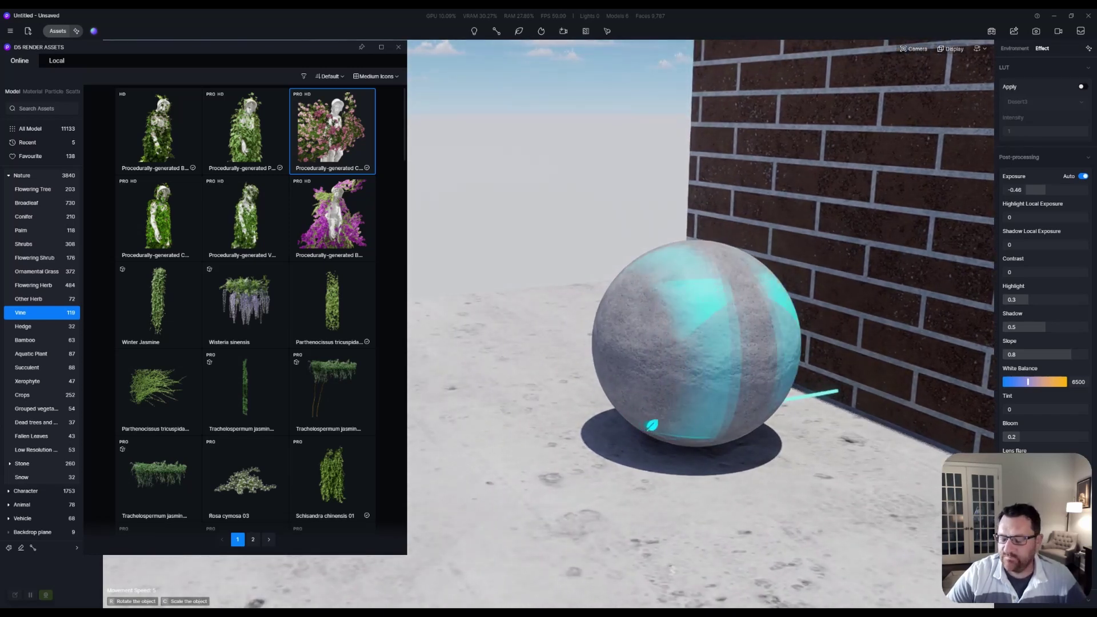
pyautogui.click(649, 423)
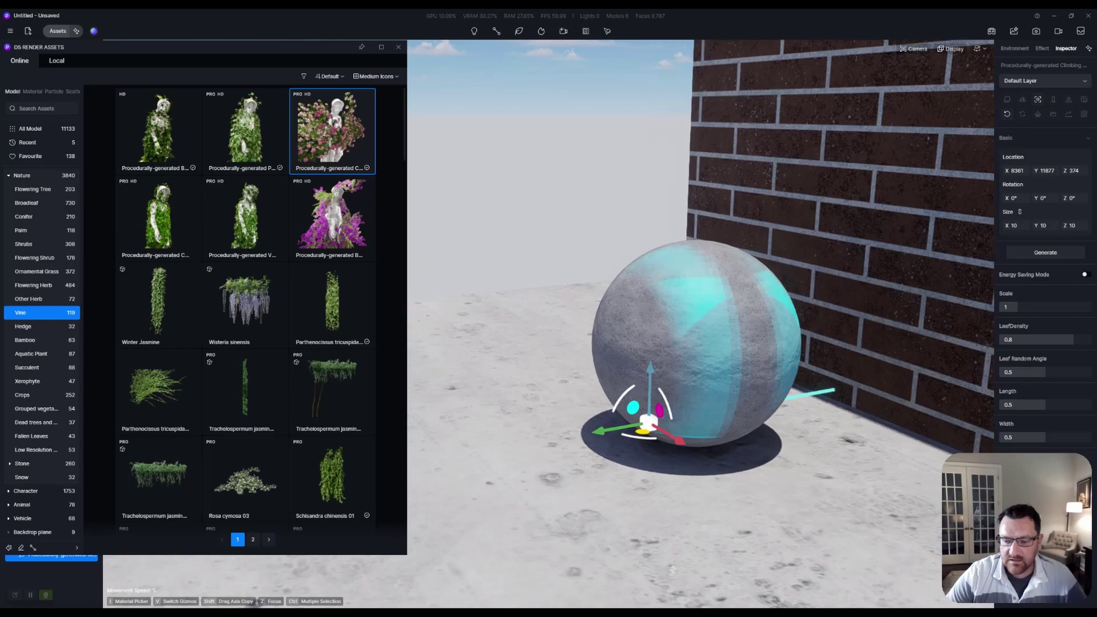
pyautogui.click(1046, 253)
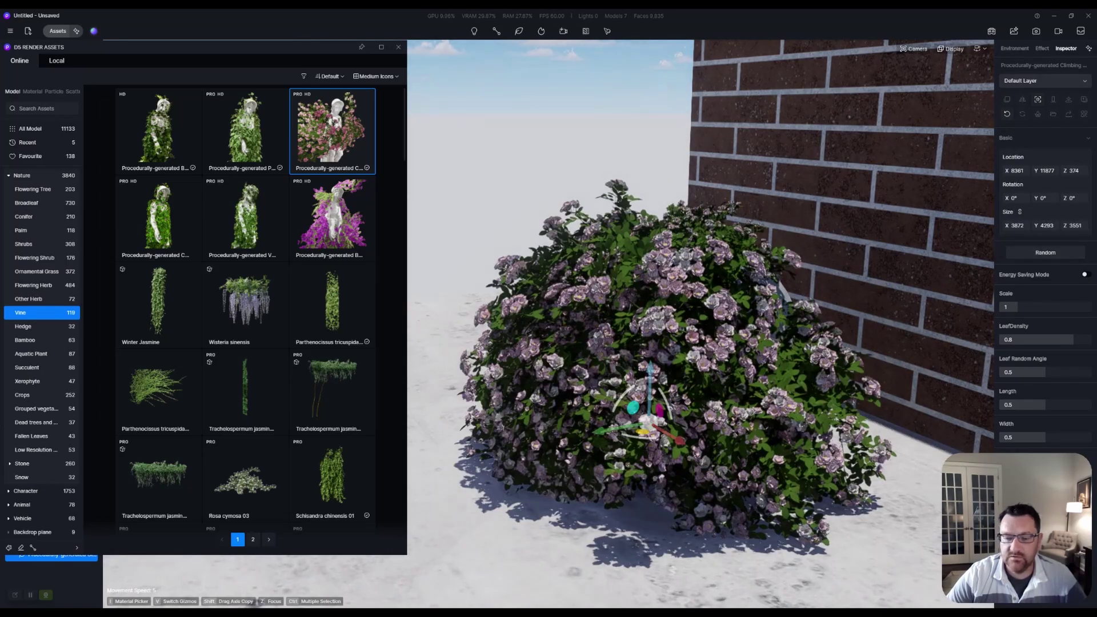
# - Set the climbing plant's scale to 0.6, leaf density to 0.34, leaf random angle to 0.28, and length and width to 0.21
pyautogui.moveTo(760, 366); pyautogui.dragTo(640, 365, button='right')
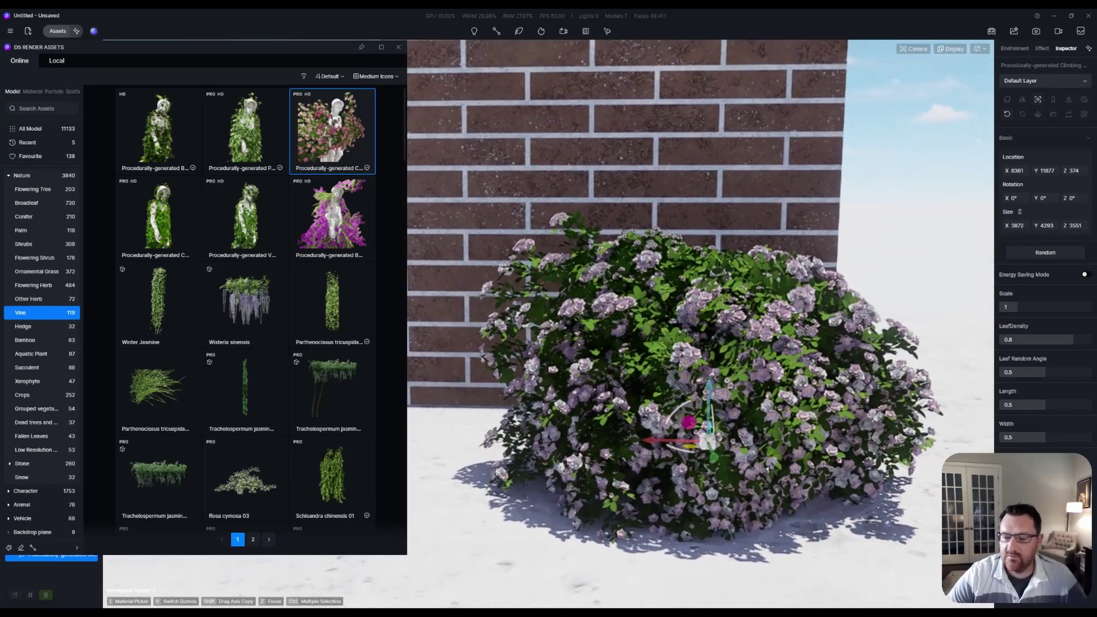
pyautogui.moveTo(1018, 307); pyautogui.dragTo(1011, 307)
pyautogui.moveTo(1073, 339); pyautogui.dragTo(1015, 404)
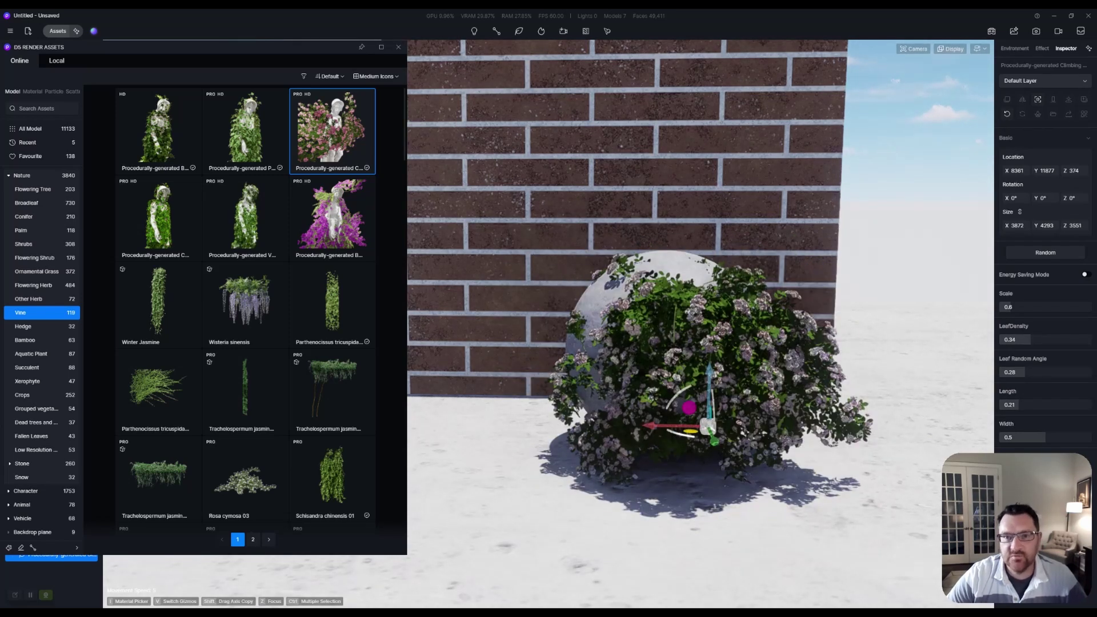
pyautogui.scroll(-2, 709, 325)
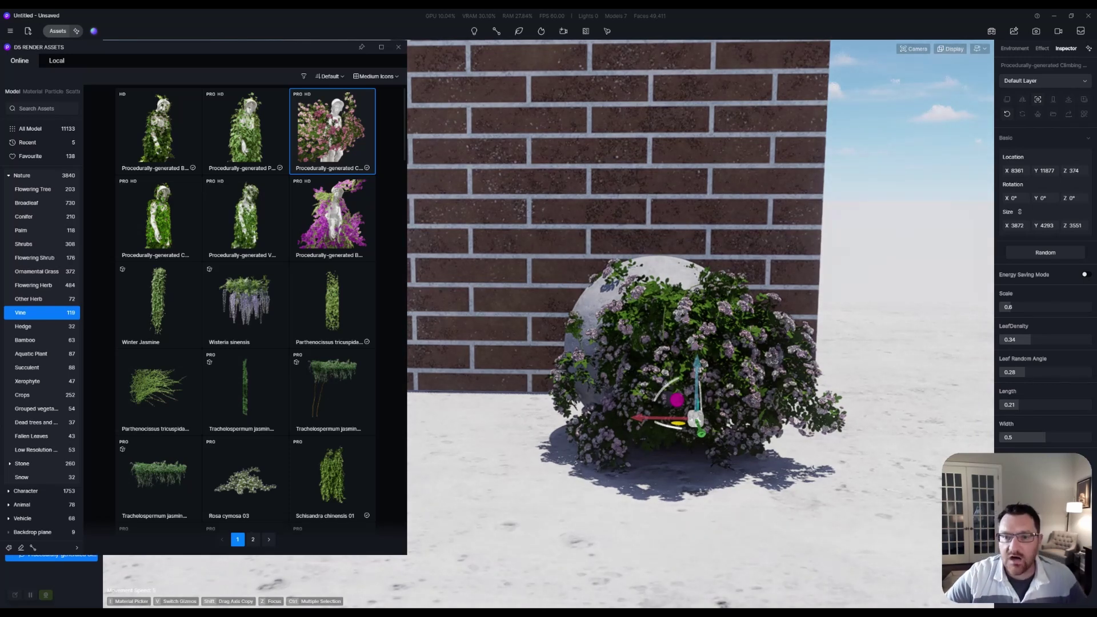
pyautogui.scroll(2, 709, 326)
pyautogui.moveTo(1045, 437); pyautogui.dragTo(1019, 437)
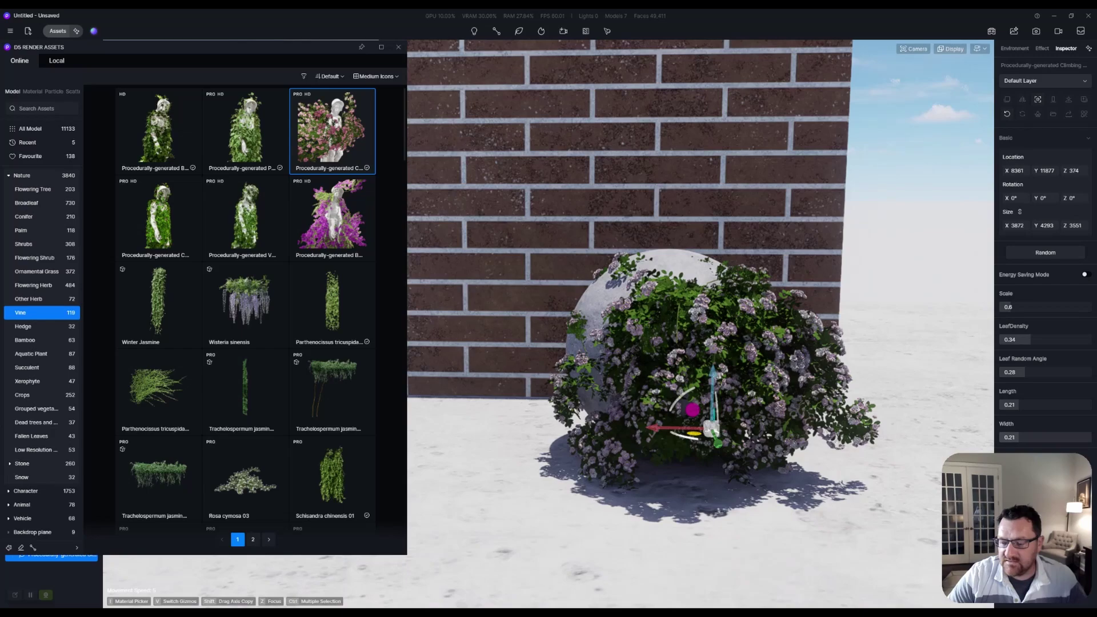
# - Examine the climbing plant on the sphere and the transparency and reflections of the glass cube behind it
pyautogui.press('w')
pyautogui.moveTo(708, 326); pyautogui.dragTo(742, 292, button='right')
pyautogui.press('d')
pyautogui.press('w')
pyautogui.press('a')
pyautogui.press('s')
pyautogui.press('e')
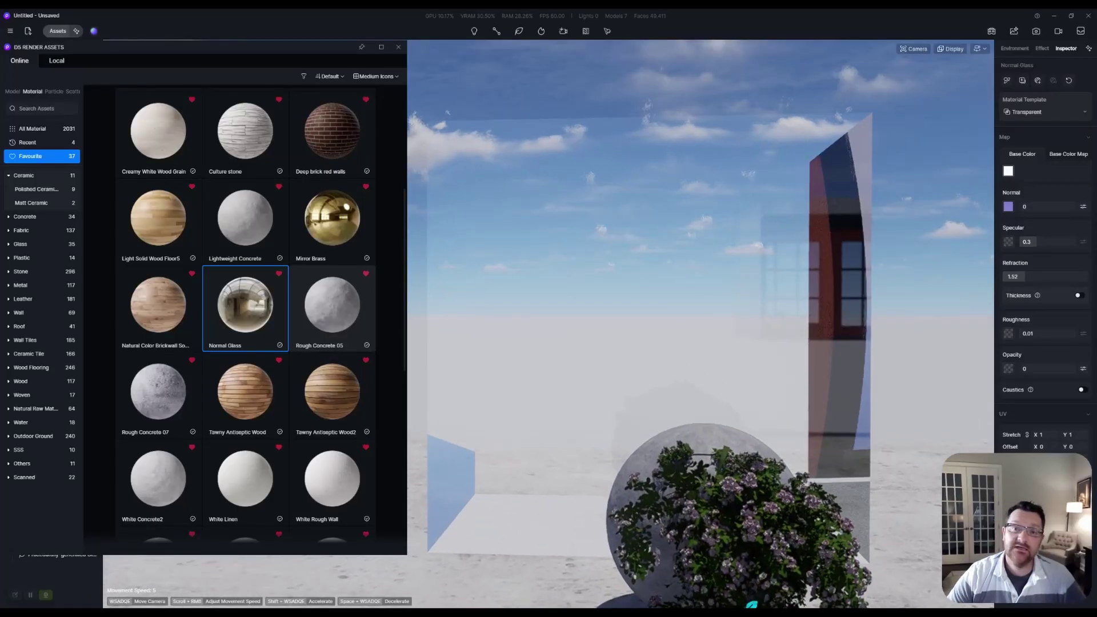
pyautogui.press('a')
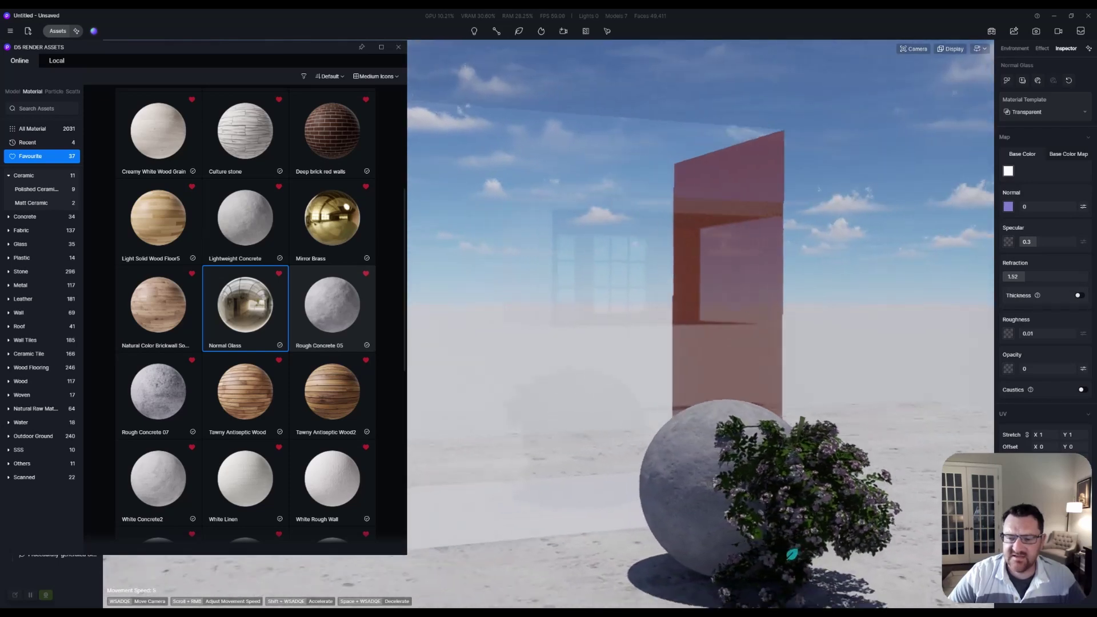
# - Examine the refraction and reflections of the Normal Glass cube from several closer angles
pyautogui.press('a')
pyautogui.press('e')
pyautogui.press('d')
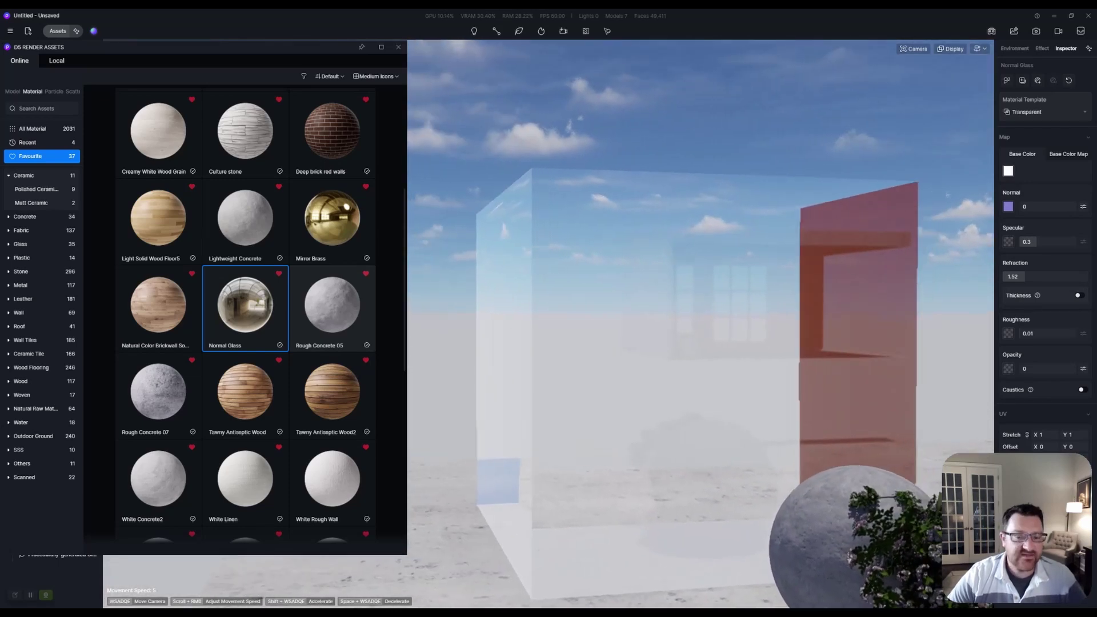
pyautogui.moveTo(700, 324); pyautogui.dragTo(731, 303, button='right')
pyautogui.press('w')
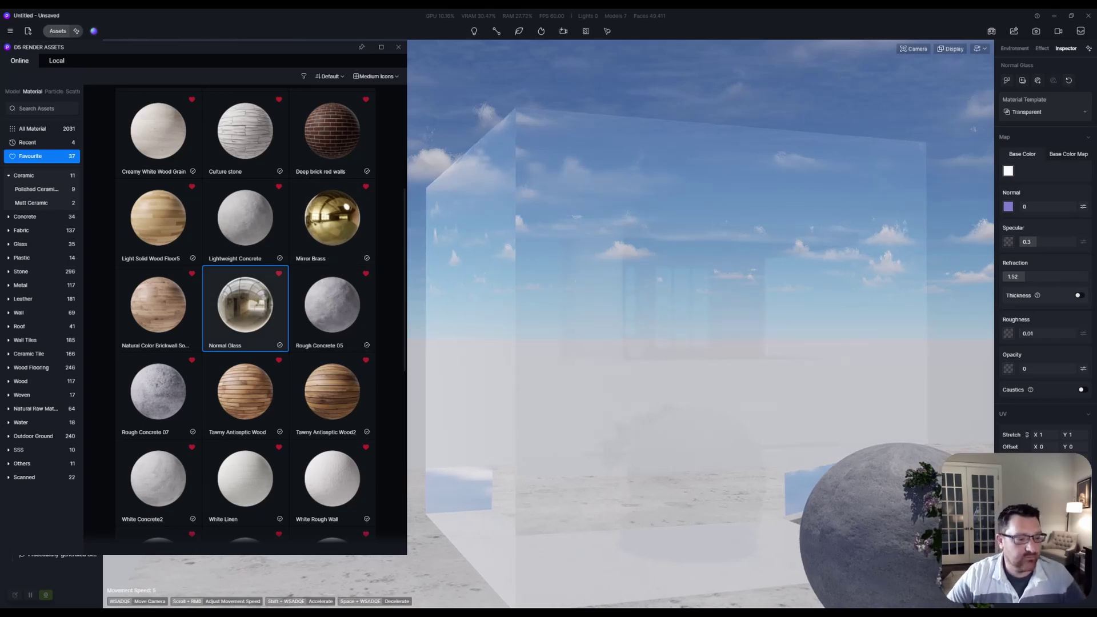
pyautogui.scroll(2, 595, 326)
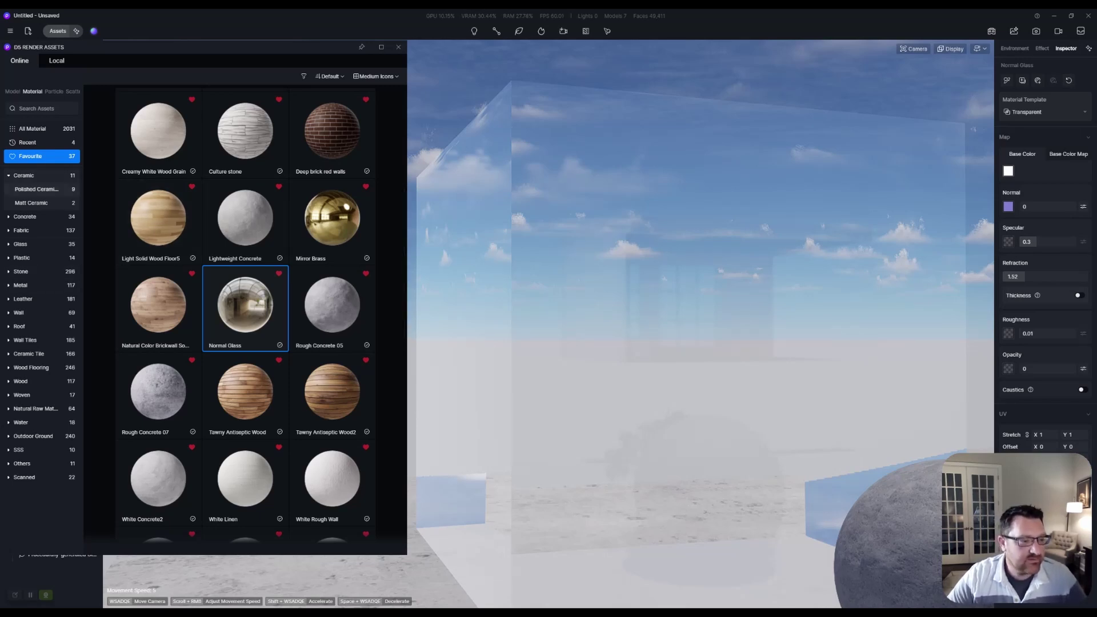
# - Apply the Wavy Grain Glass material from the Glass category to the glass cube
pyautogui.click(9, 175)
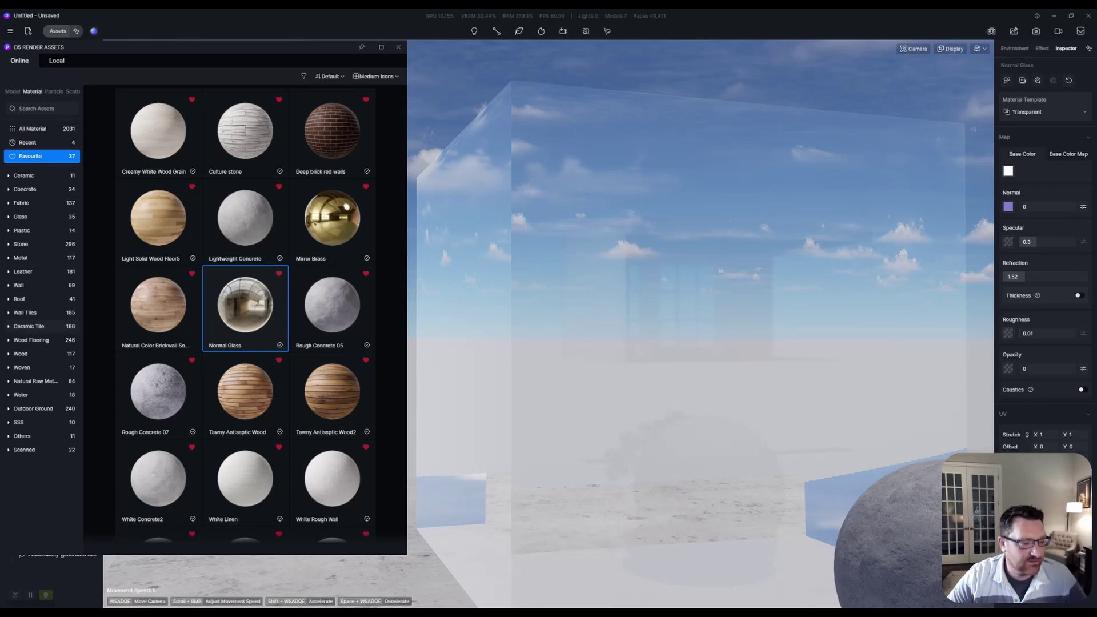
pyautogui.click(21, 216)
pyautogui.scroll(-3, 246, 320)
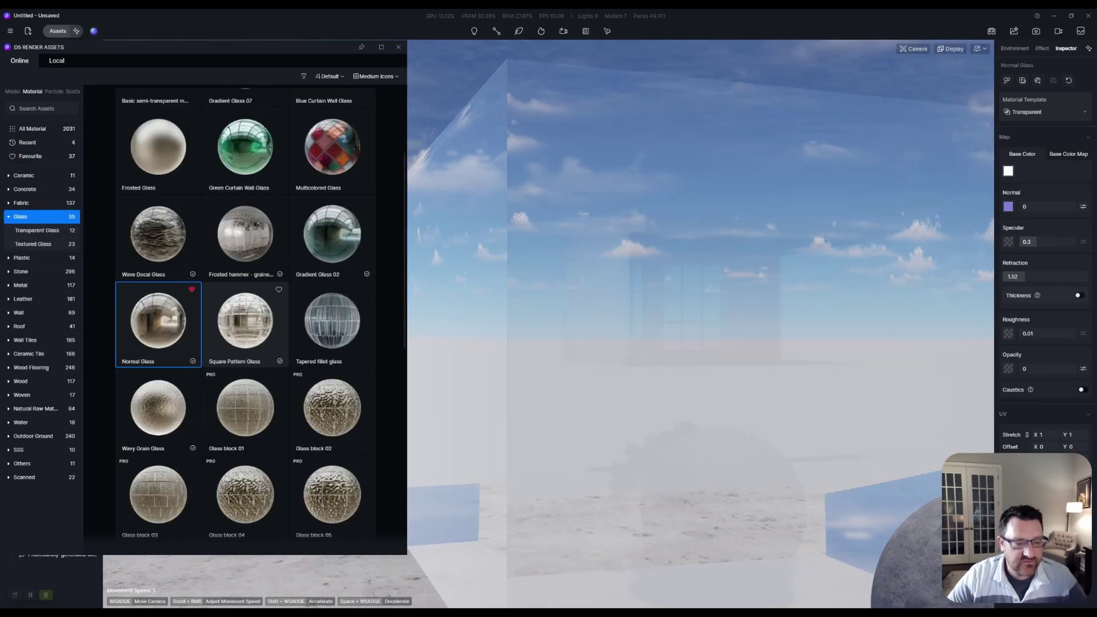
pyautogui.scroll(-2, 246, 320)
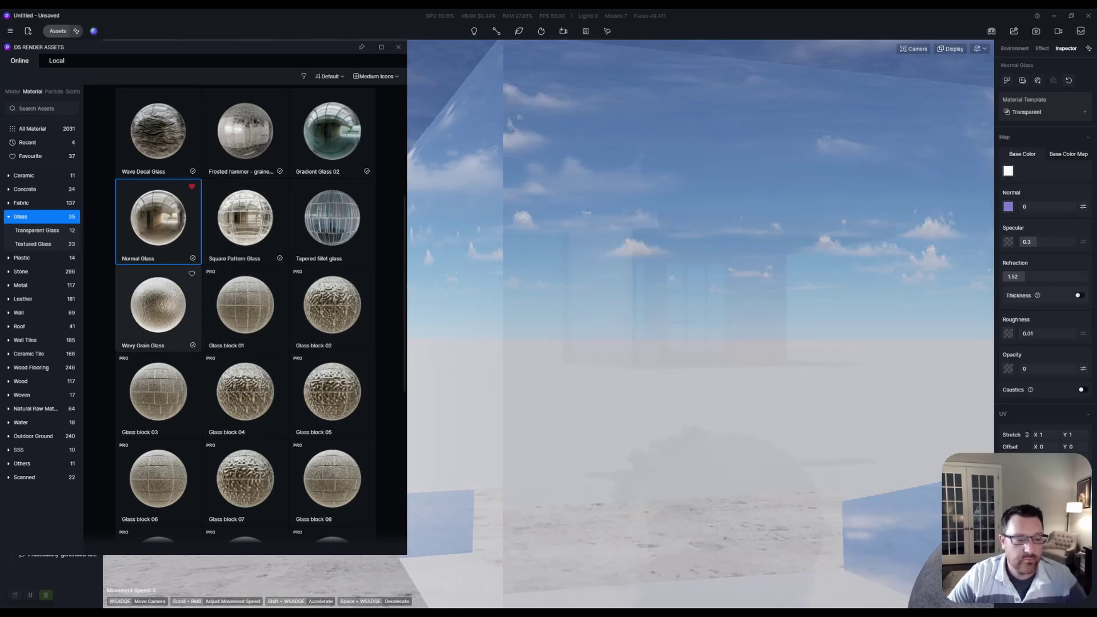
pyautogui.click(158, 309)
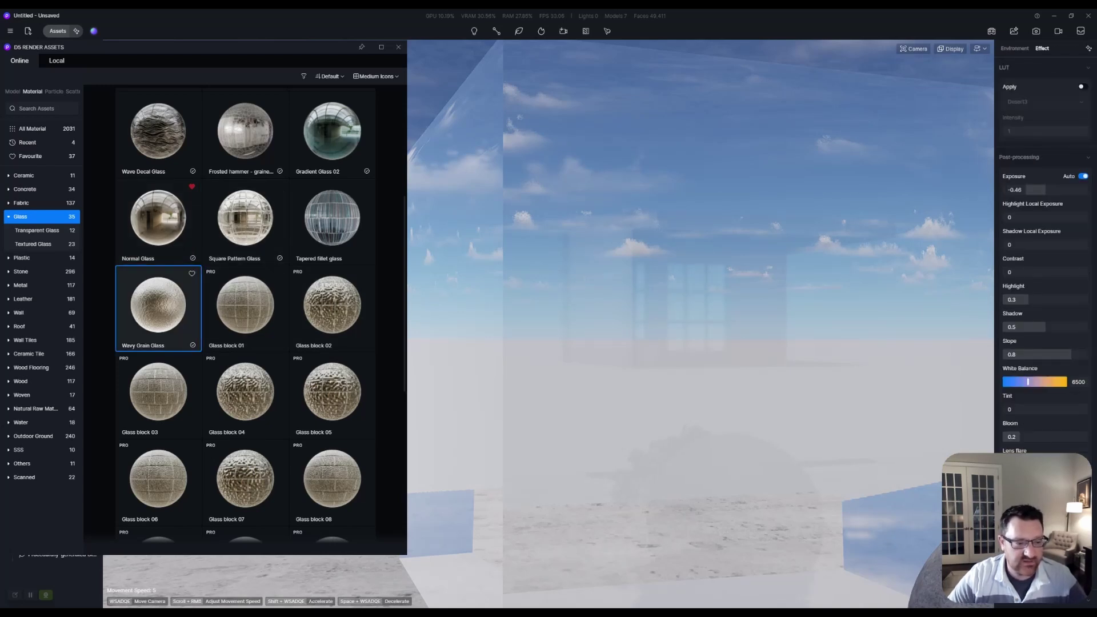
pyautogui.click(637, 250)
pyautogui.scroll(-5, 674, 243)
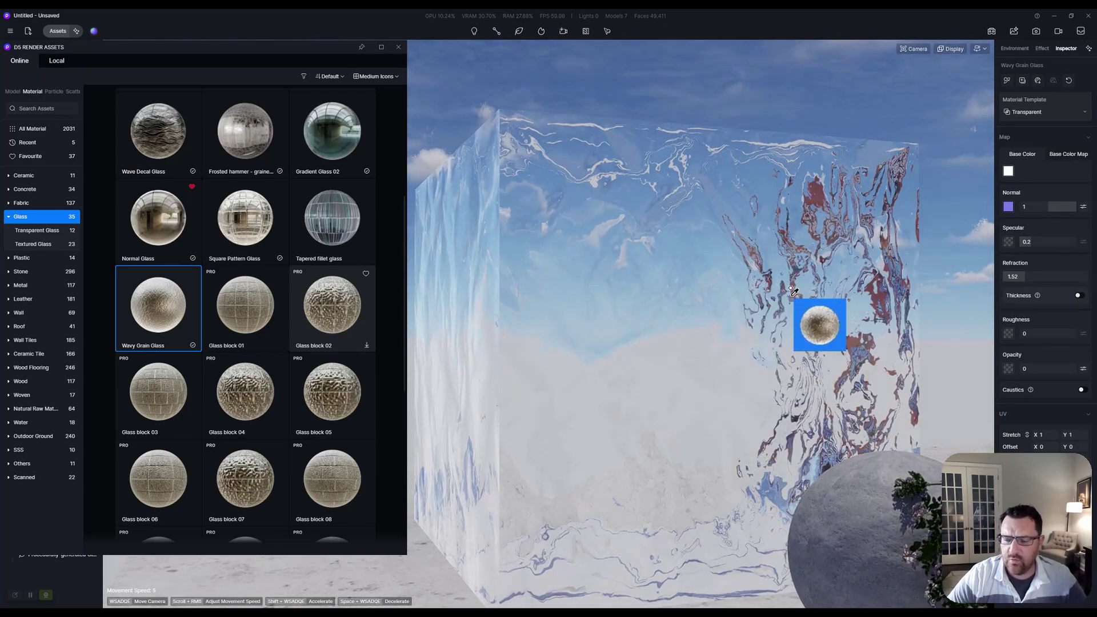
pyautogui.press('Escape')
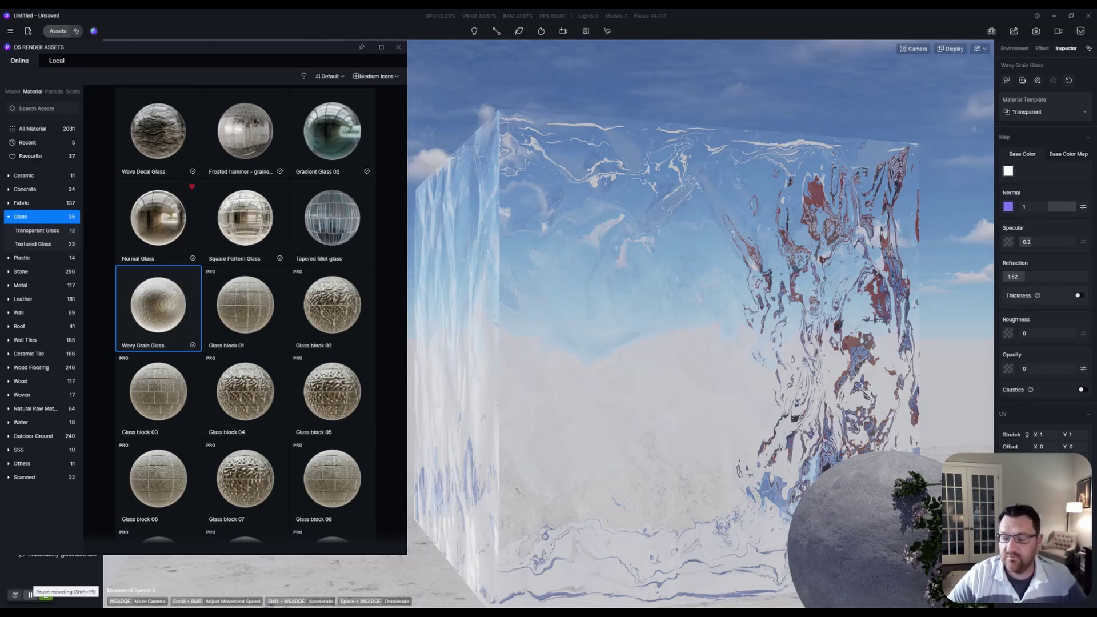
# - Reduce the Wavy Grain Glass material's normal strength to 0.02
pyautogui.press('w')
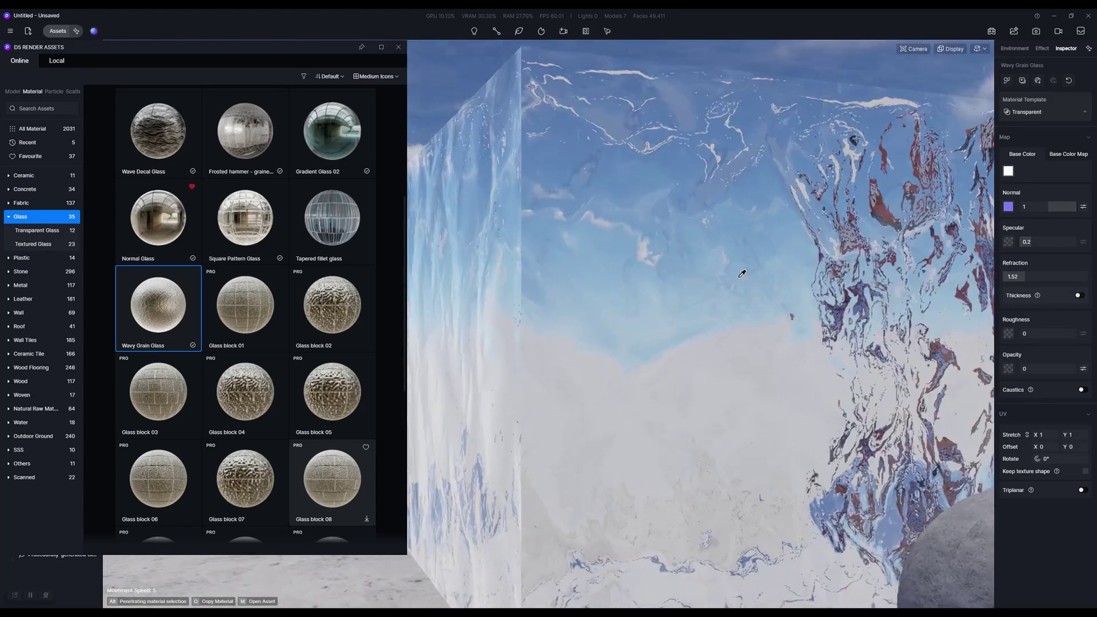
pyautogui.moveTo(742, 274); pyautogui.dragTo(823, 274, button='right')
pyautogui.press('a')
pyautogui.moveTo(1074, 206); pyautogui.dragTo(1034, 206)
# - Examine the subtle distortion in the cube's glass reflections from several angles around the sphere and plant
pyautogui.moveTo(850, 341); pyautogui.dragTo(634, 341, button='right')
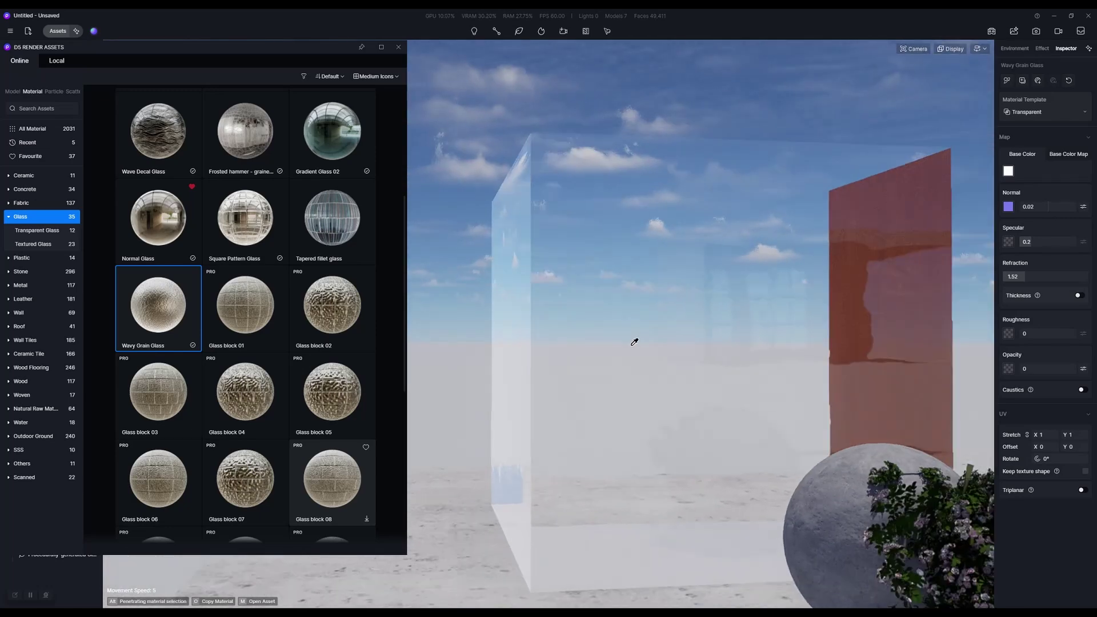
pyautogui.press('d')
pyautogui.moveTo(818, 391); pyautogui.dragTo(713, 373, button='right')
pyautogui.press('a')
pyautogui.press('d')
pyautogui.press('e')
pyautogui.press('a')
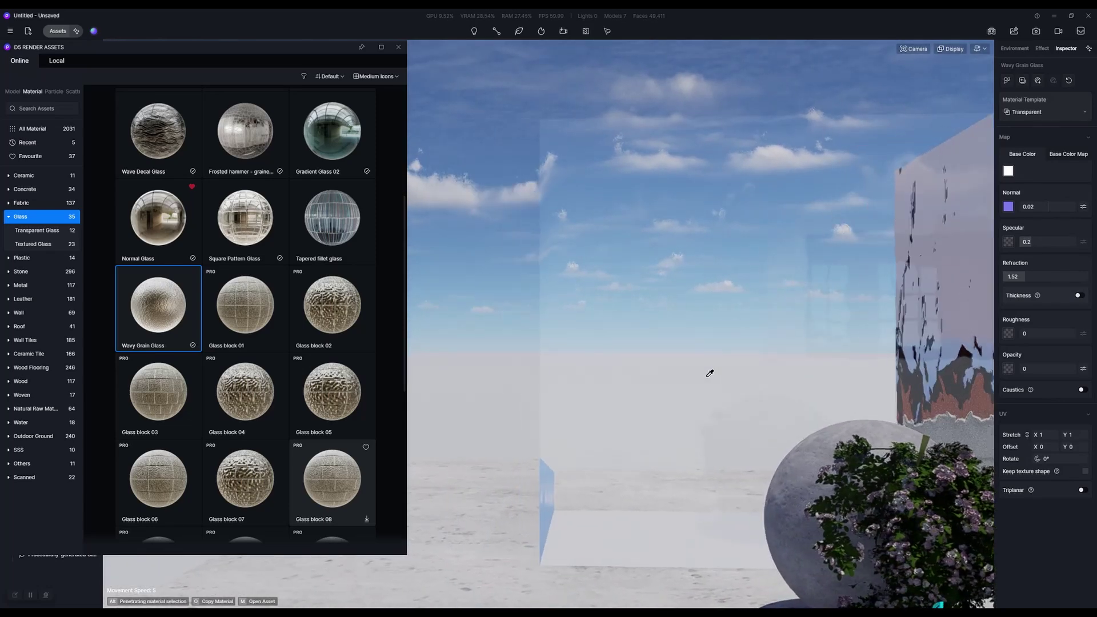
pyautogui.press('w')
pyautogui.press('d')
pyautogui.press('a')
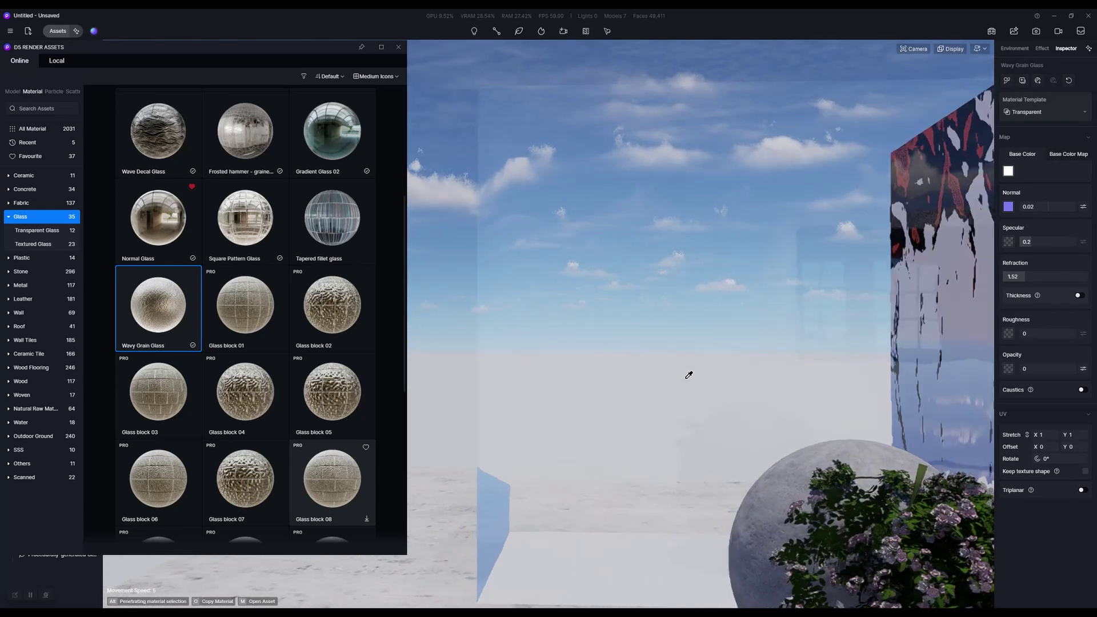
# - Browse the available glass materials in the Glass category, including glass blocks, gradient, patterned and frosted glass
pyautogui.scroll(-5, 246, 320)
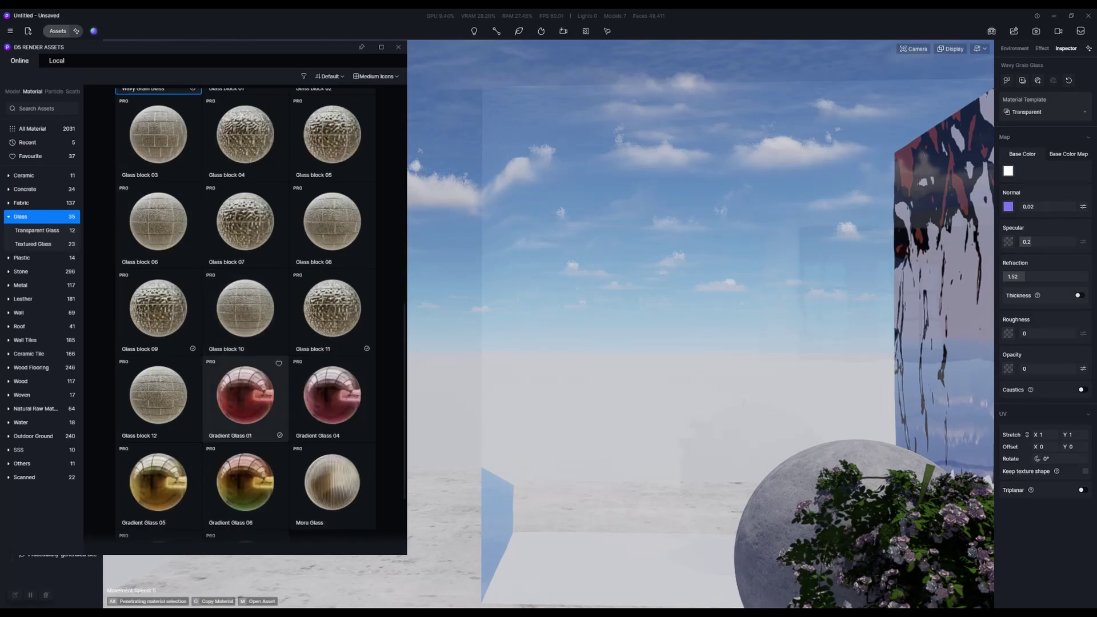
pyautogui.scroll(2, 246, 337)
pyautogui.scroll(2, 246, 360)
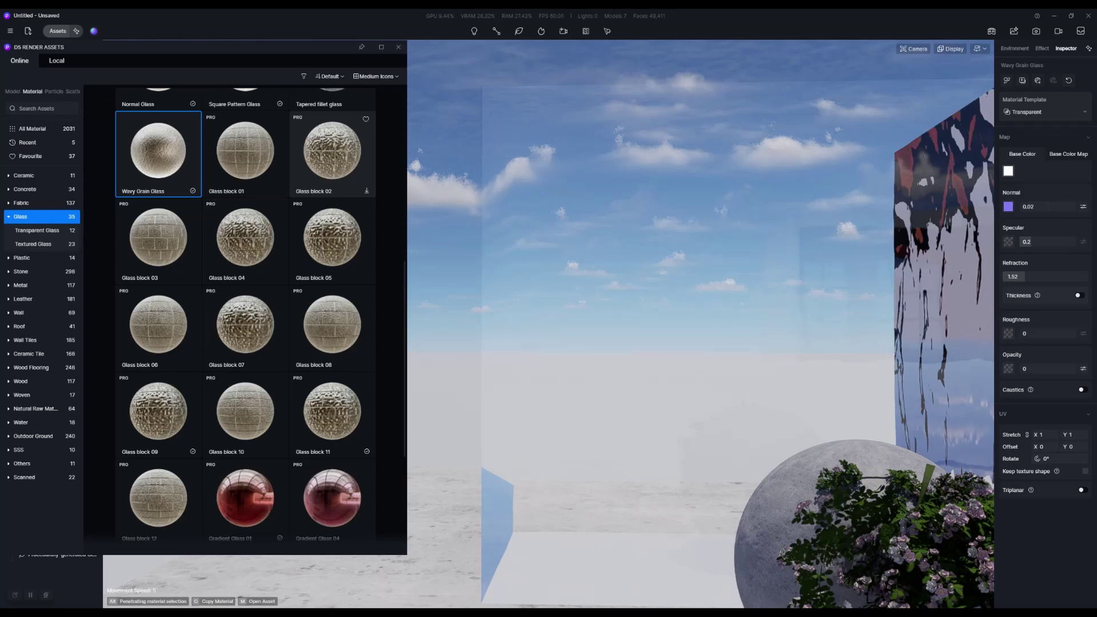
pyautogui.scroll(-9, 331, 246)
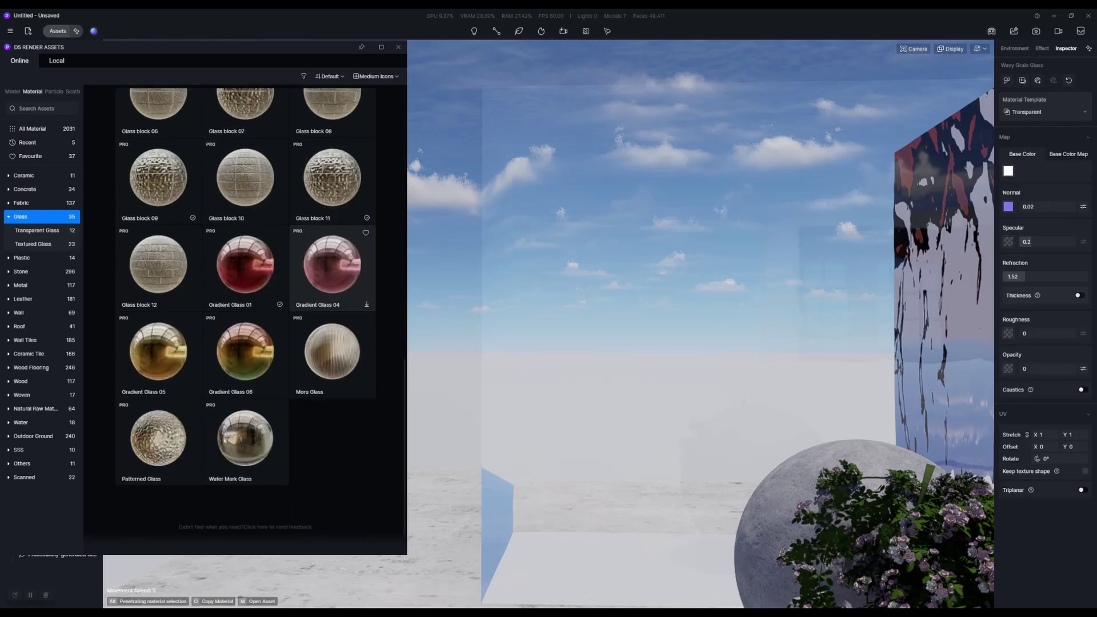
pyautogui.scroll(10, 332, 355)
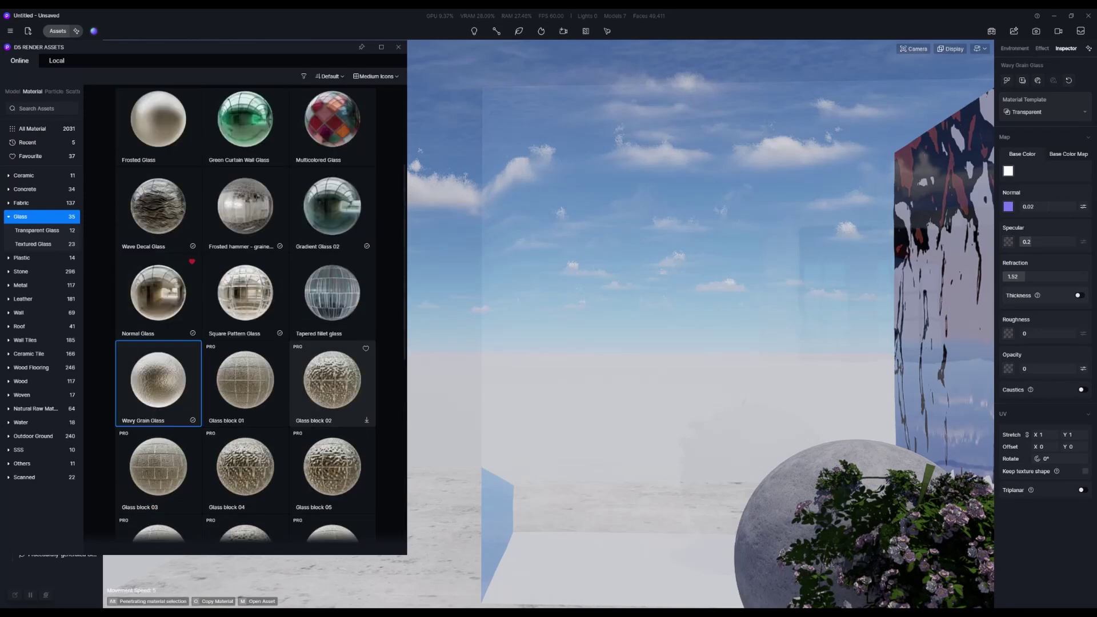
pyautogui.moveTo(601, 310); pyautogui.dragTo(687, 311, button='middle')
pyautogui.scroll(5, 689, 308)
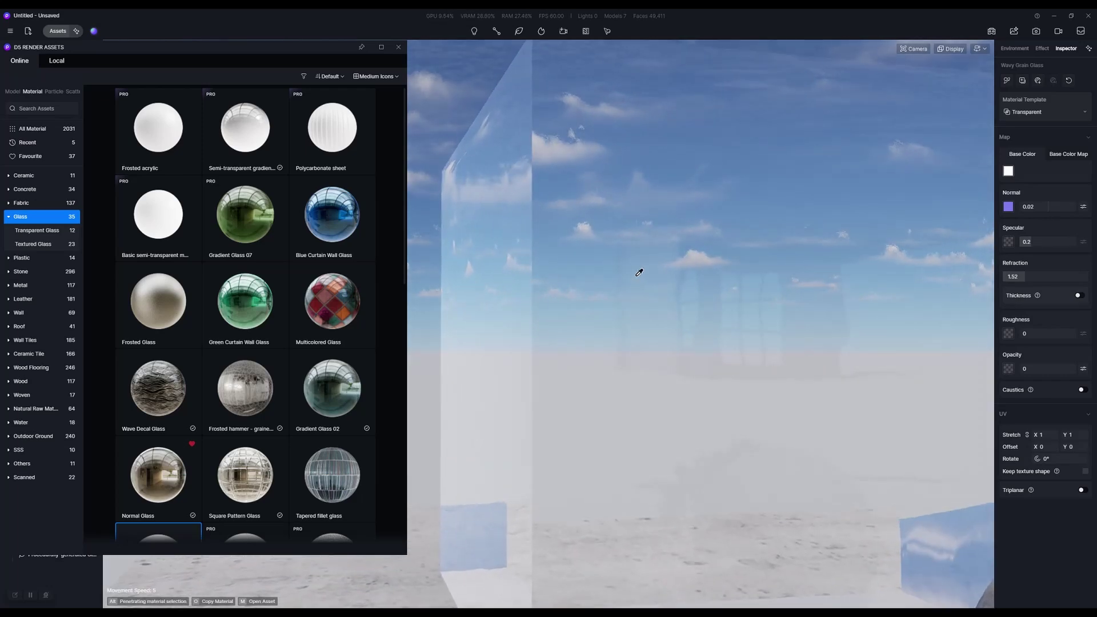
# - Enable thickness on the cube's glass at 13.5 and set its refraction to 1.14
pyautogui.scroll(-2, 742, 320)
pyautogui.click(1079, 296)
pyautogui.scroll(-1, 803, 364)
pyautogui.moveTo(804, 364); pyautogui.dragTo(777, 361, button='middle')
pyautogui.moveTo(1024, 309); pyautogui.dragTo(1060, 309)
pyautogui.scroll(1, 949, 311)
pyautogui.moveTo(1025, 276); pyautogui.dragTo(1010, 276)
pyautogui.moveTo(840, 336)
pyautogui.mouseDown(button='middle')
pyautogui.moveTo(785, 336)
pyautogui.moveTo(859, 337)
pyautogui.mouseUp(button='middle')
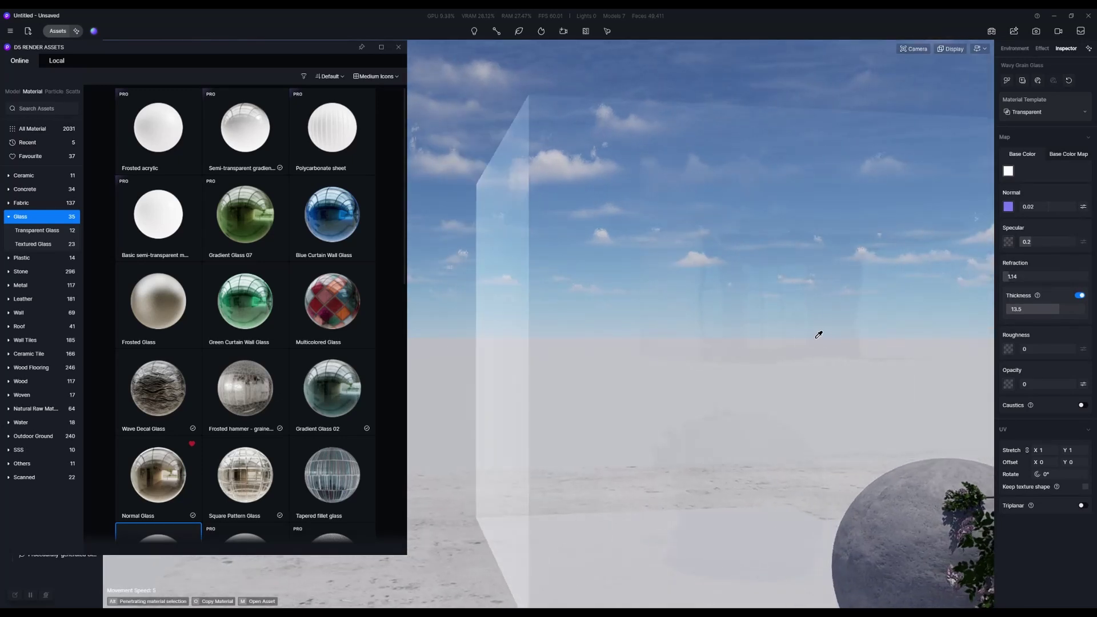
# - Examine the cube's glass with the changed thickness and refraction from different viewpoints
pyautogui.scroll(1, 783, 331)
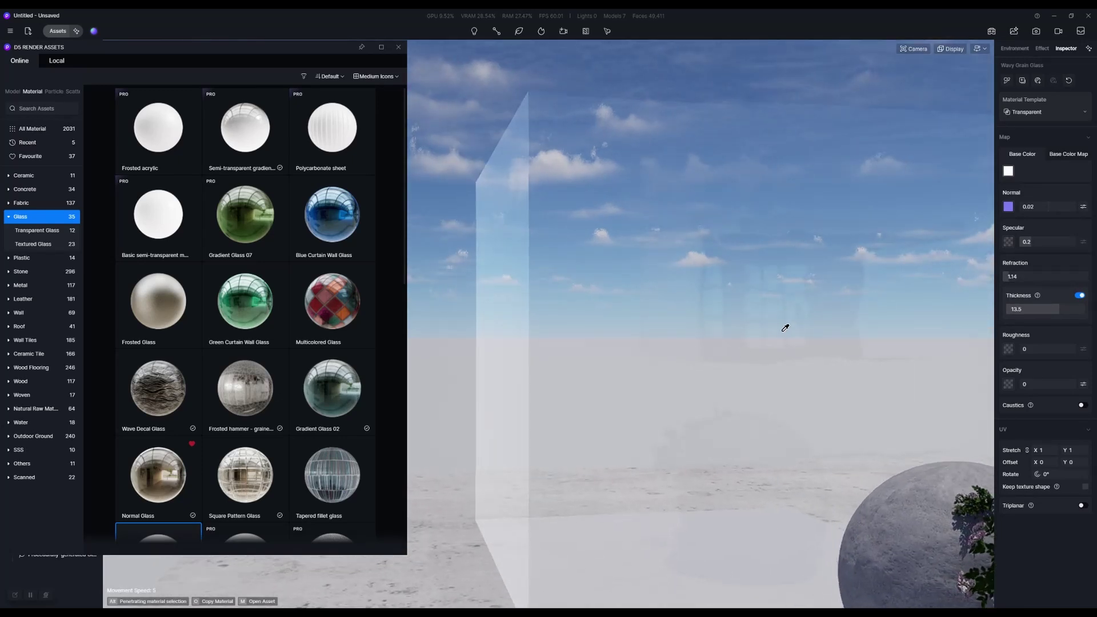
pyautogui.press('a')
pyautogui.moveTo(763, 311); pyautogui.dragTo(663, 309, button='right')
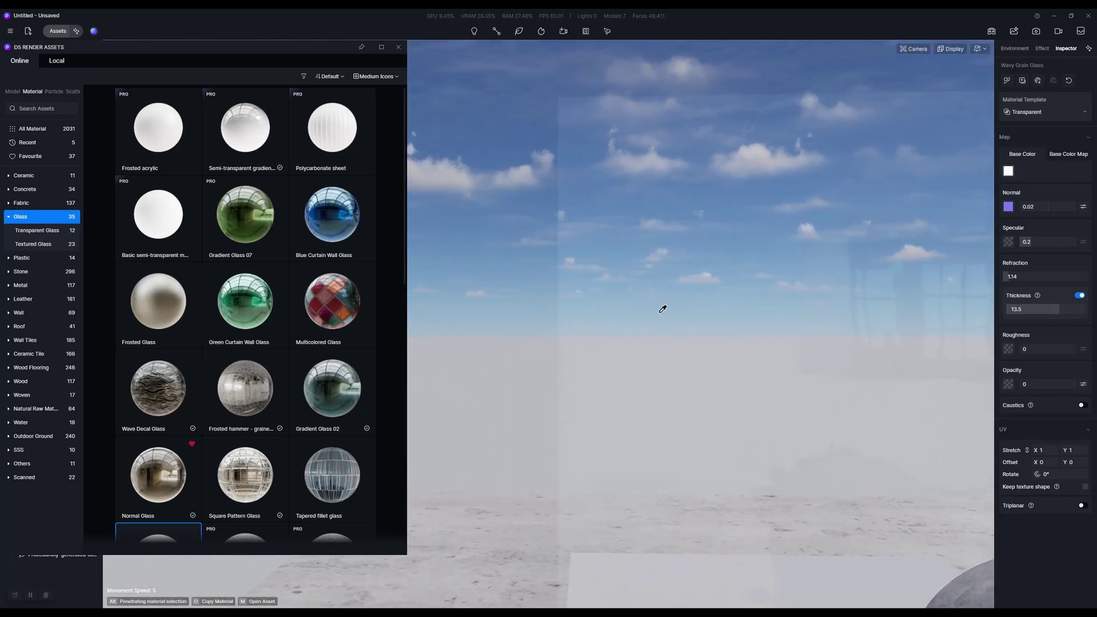
pyautogui.press('d')
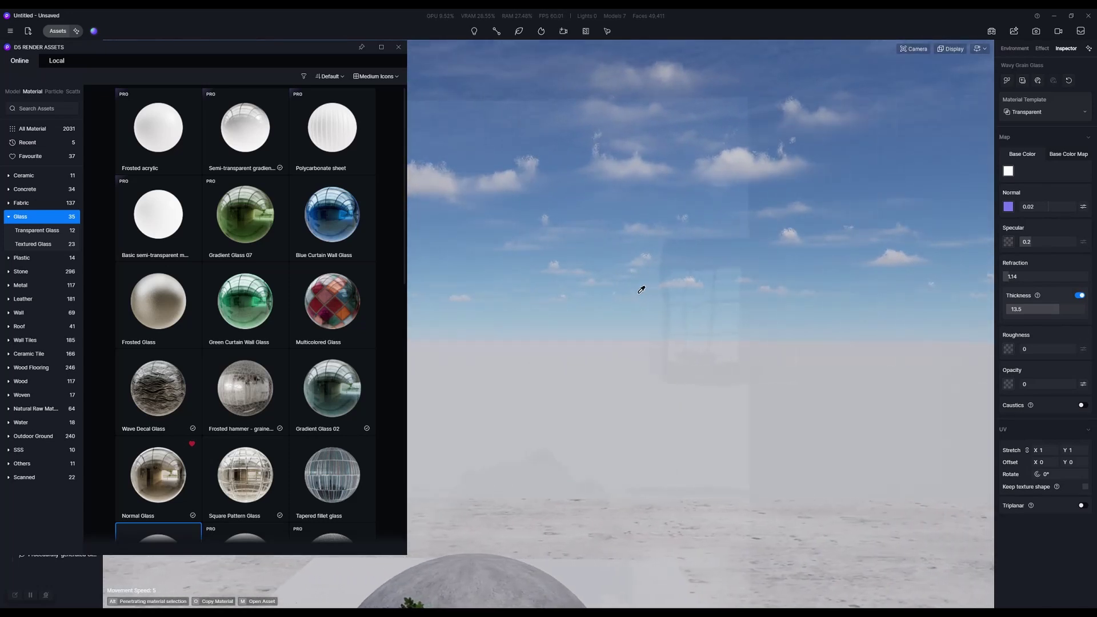
pyautogui.press('a')
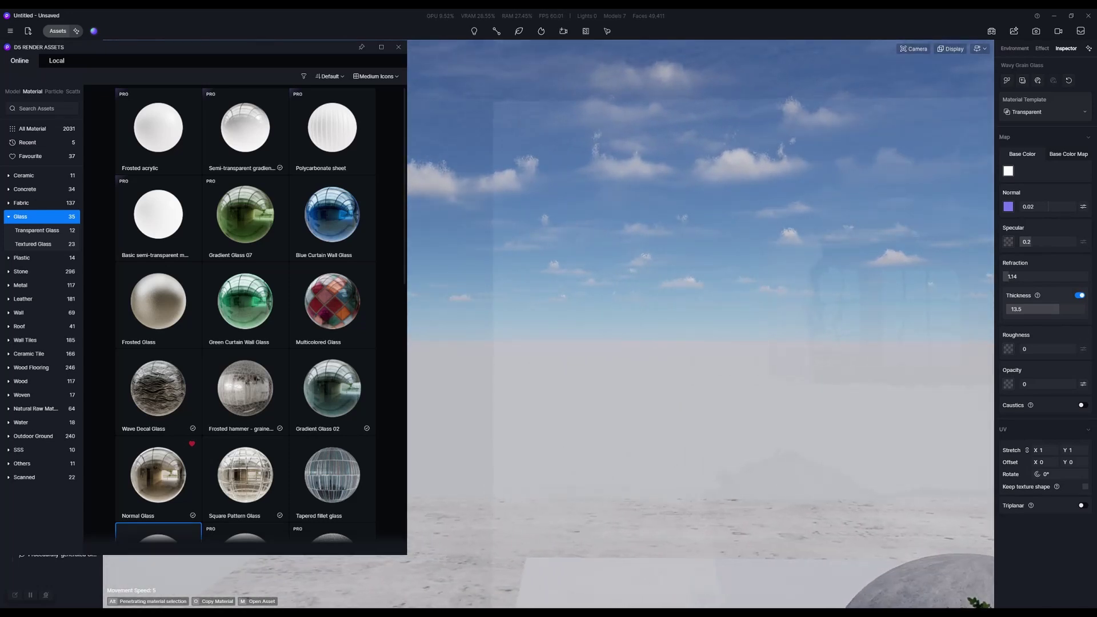